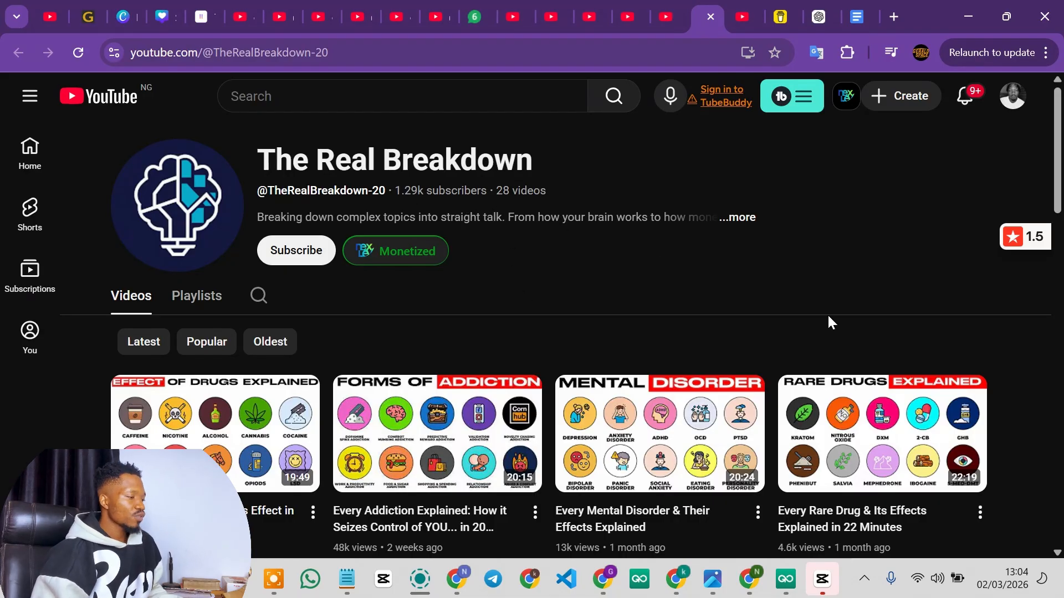
- Look through the video listings of The Real Breakdown and EverythingProfessor YouTube channels
scroll(520, 261, down, 2)
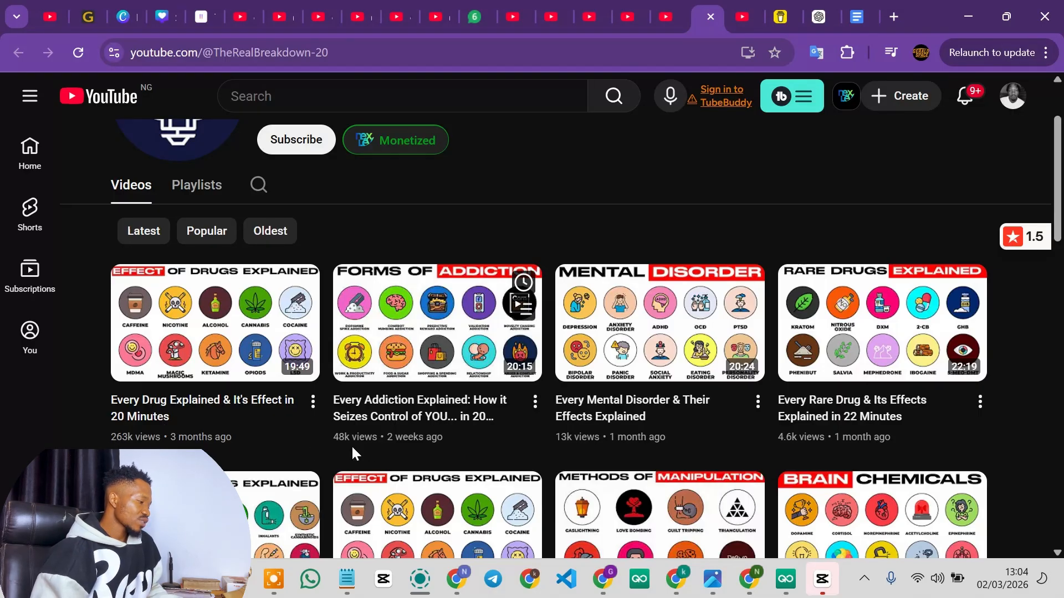
click(665, 18)
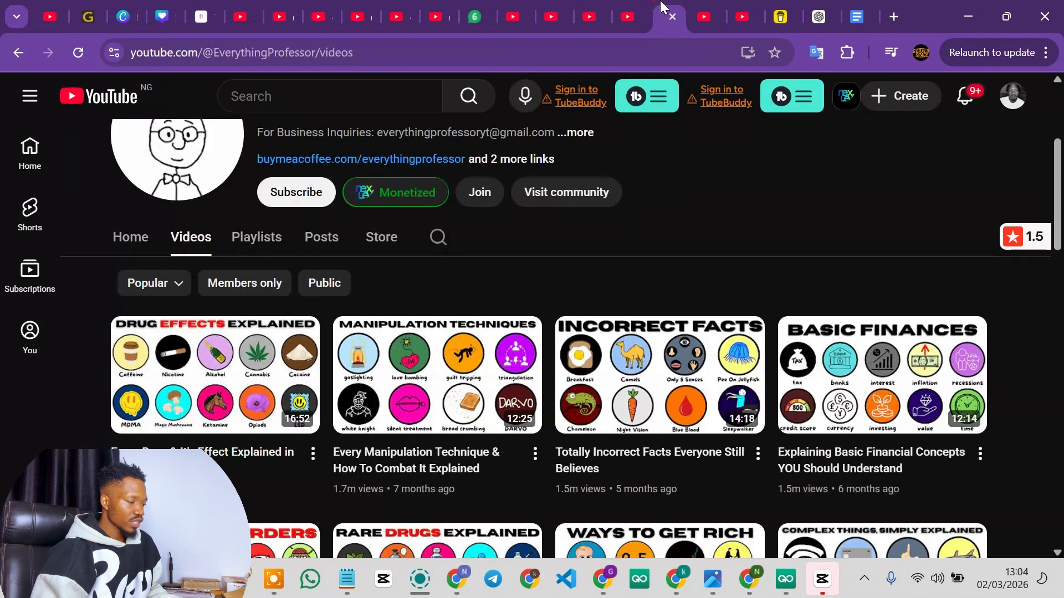
scroll(641, 363, up, 4)
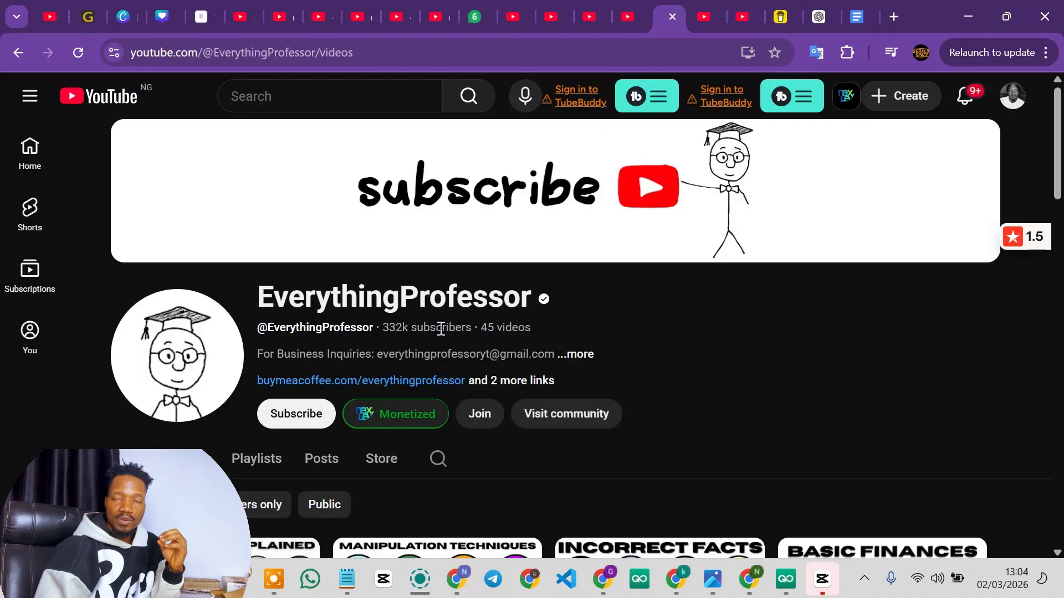
scroll(613, 313, down, 4)
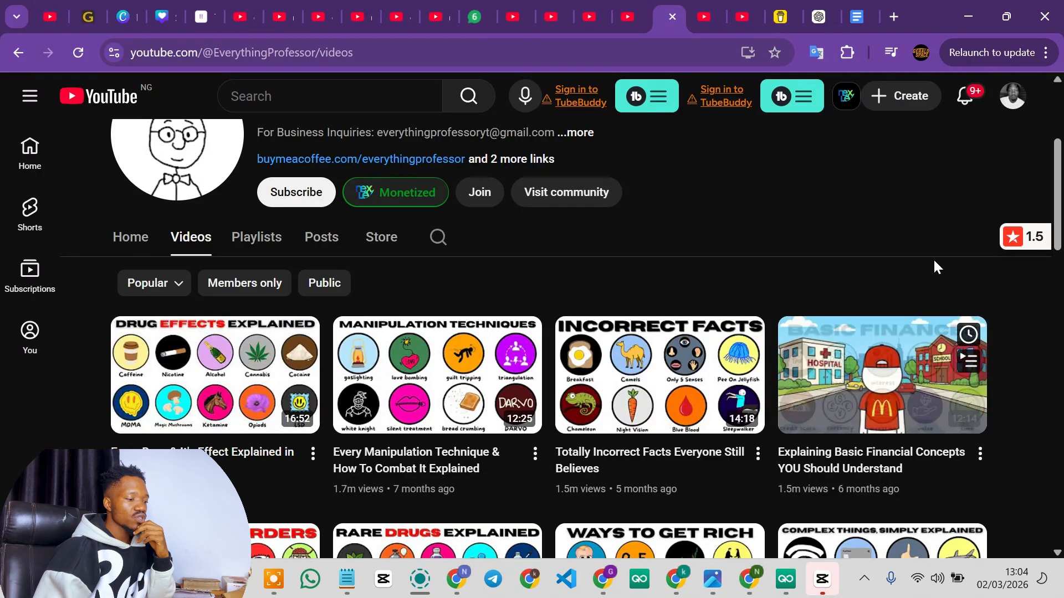
- Open the Plain & Paint channel, sort its videos by Popular, and review its profile details and video list
click(752, 6)
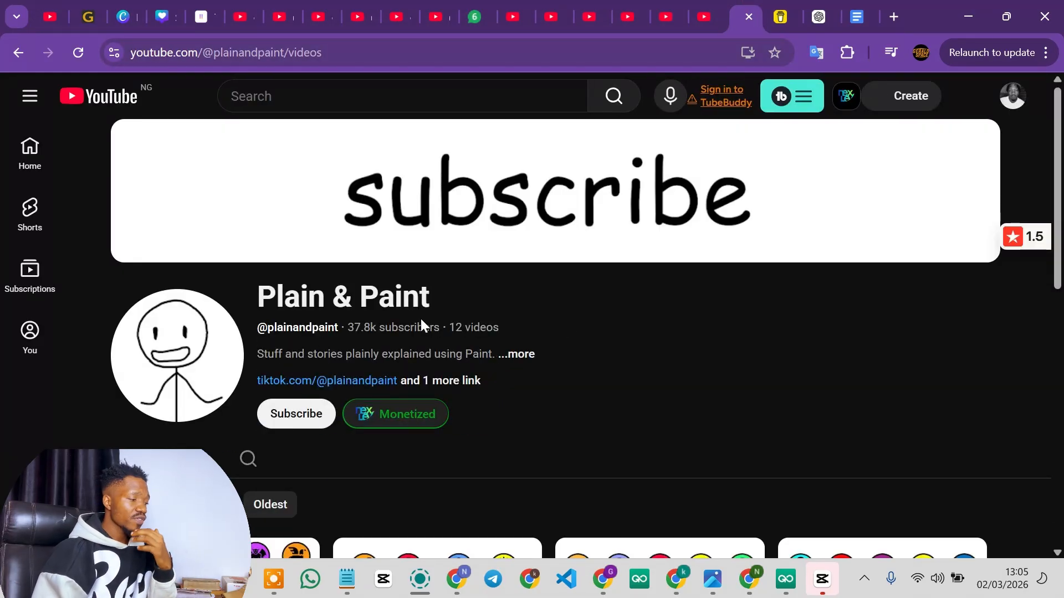
scroll(473, 306, down, 4)
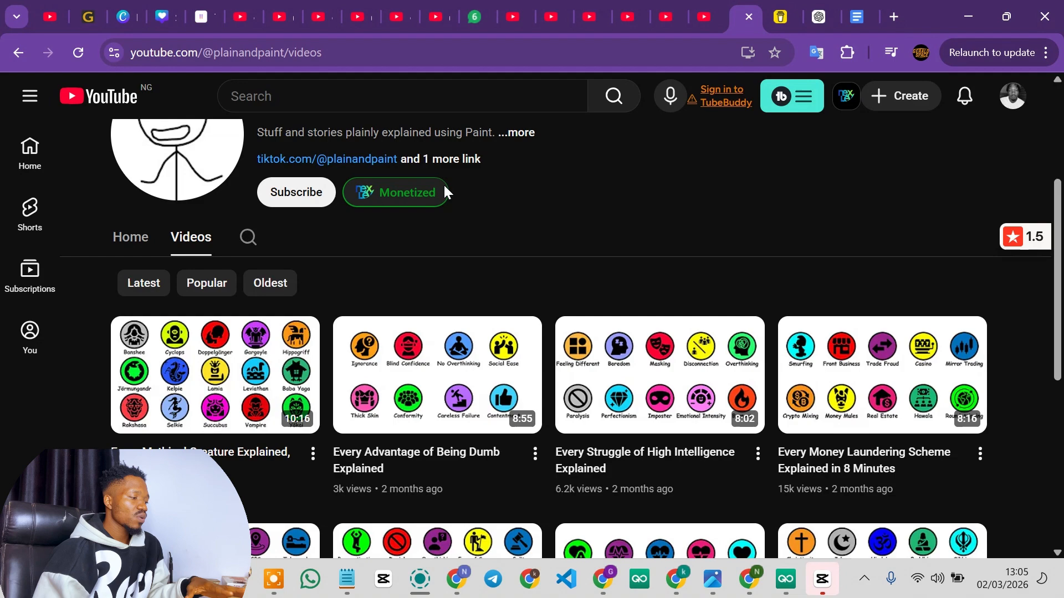
click(205, 288)
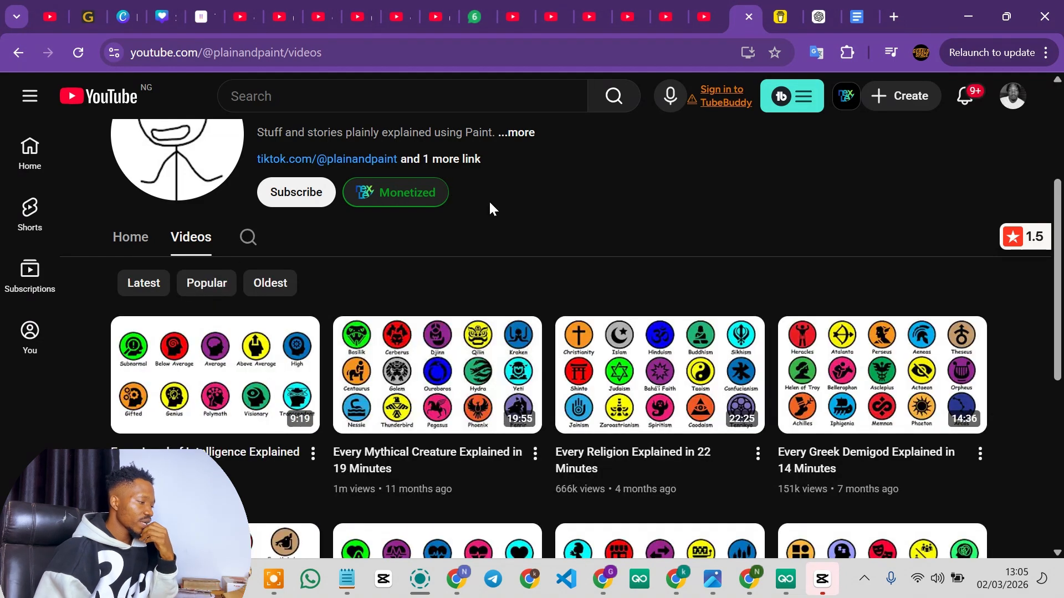
scroll(490, 208, up, 4)
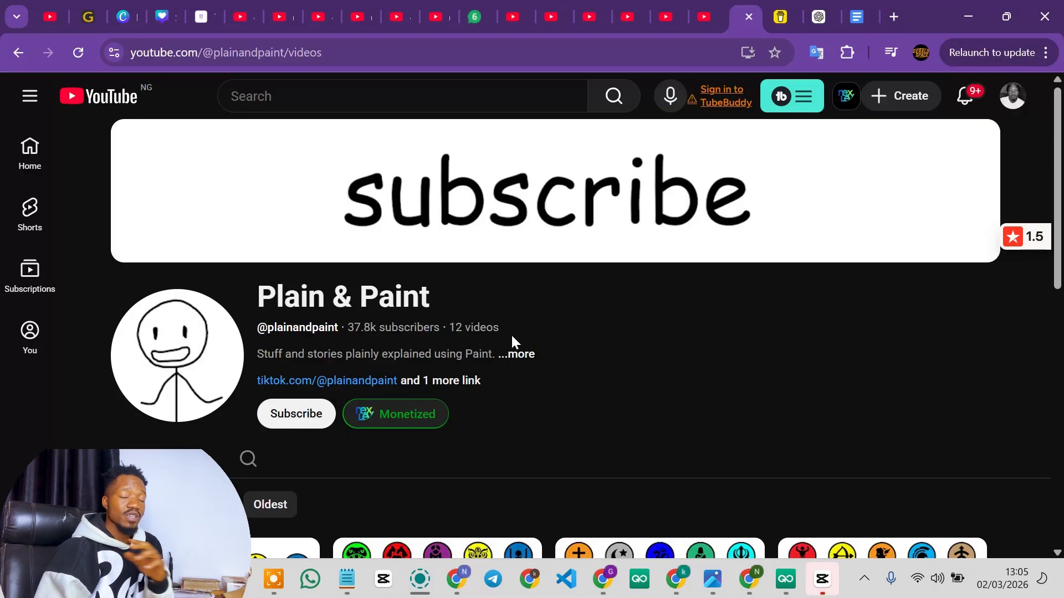
scroll(511, 335, down, 4)
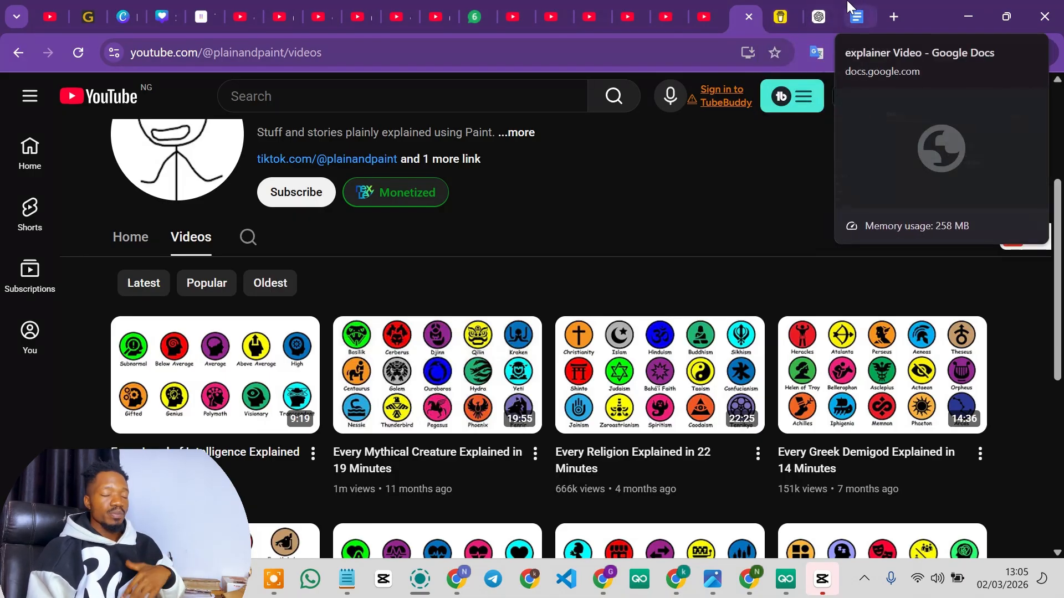
- Switch to the "explainer Video" Google Doc and copy the full text under IDEA GENERATION PROMPT
click(857, 16)
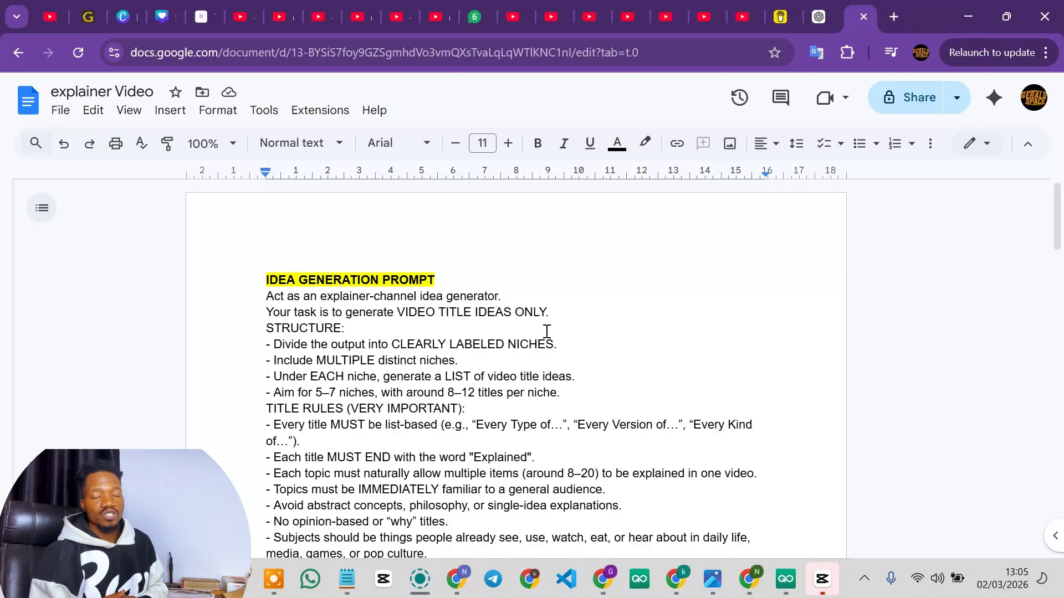
scroll(544, 330, down, 1)
scroll(294, 327, up, 1)
drag(262, 296, 422, 386)
scroll(451, 373, down, 6)
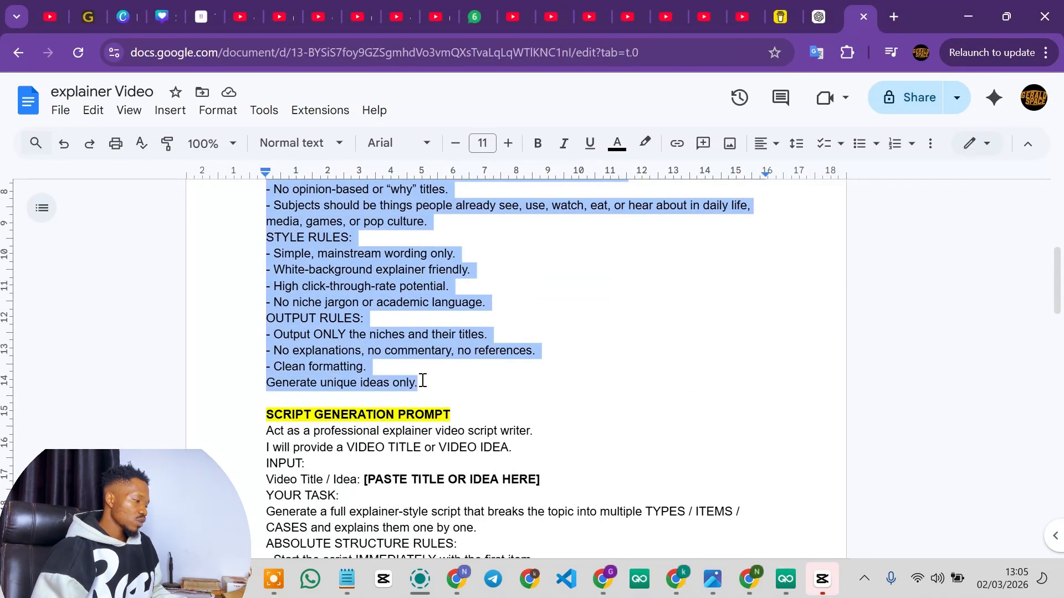
- Switch to ChatGPT, start a new chat, and submit the copied idea generation prompt
click(818, 17)
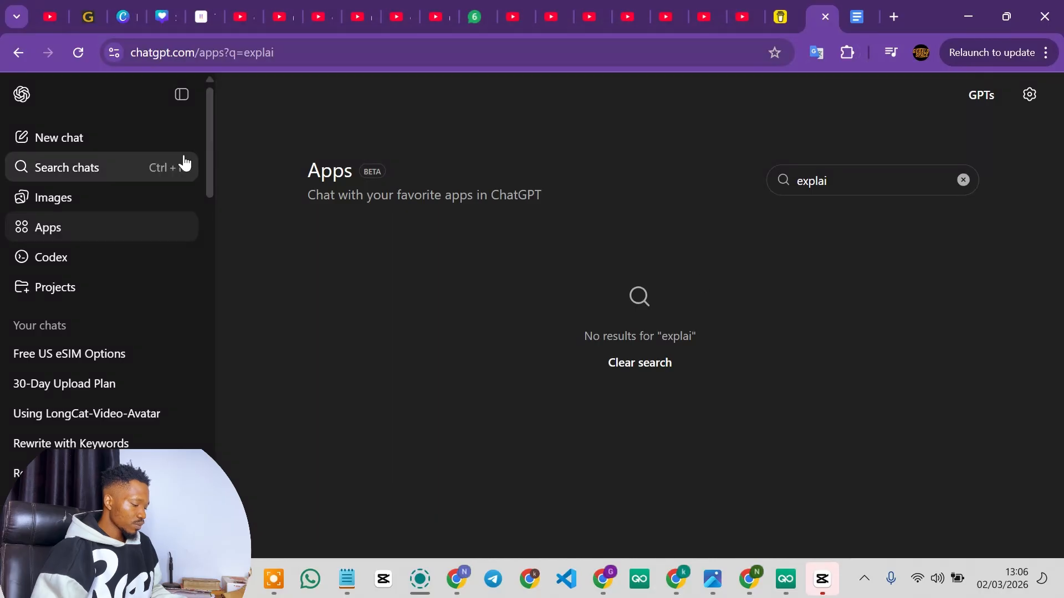
click(71, 140)
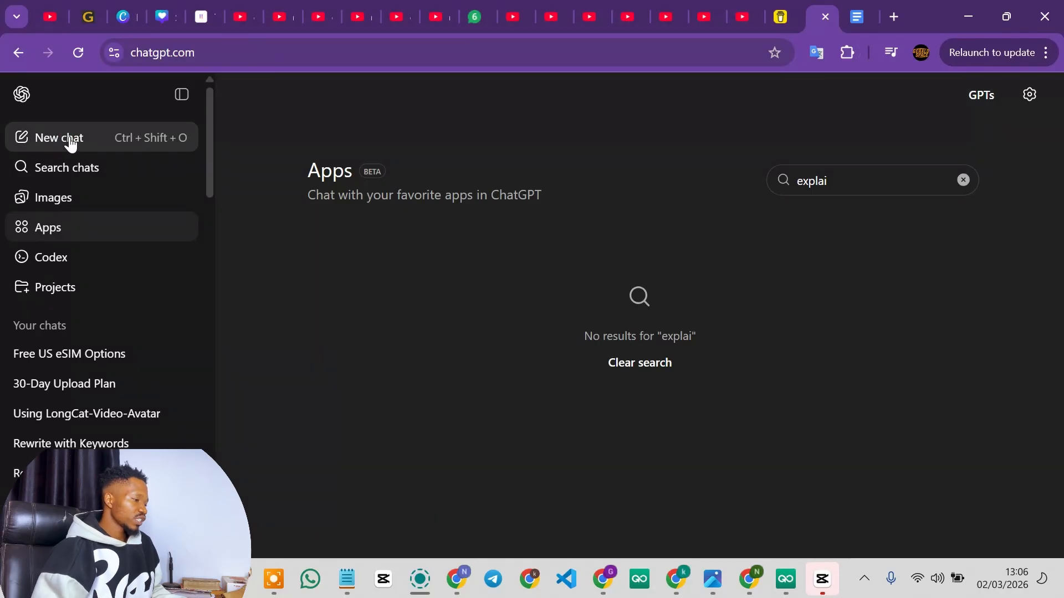
click(89, 139)
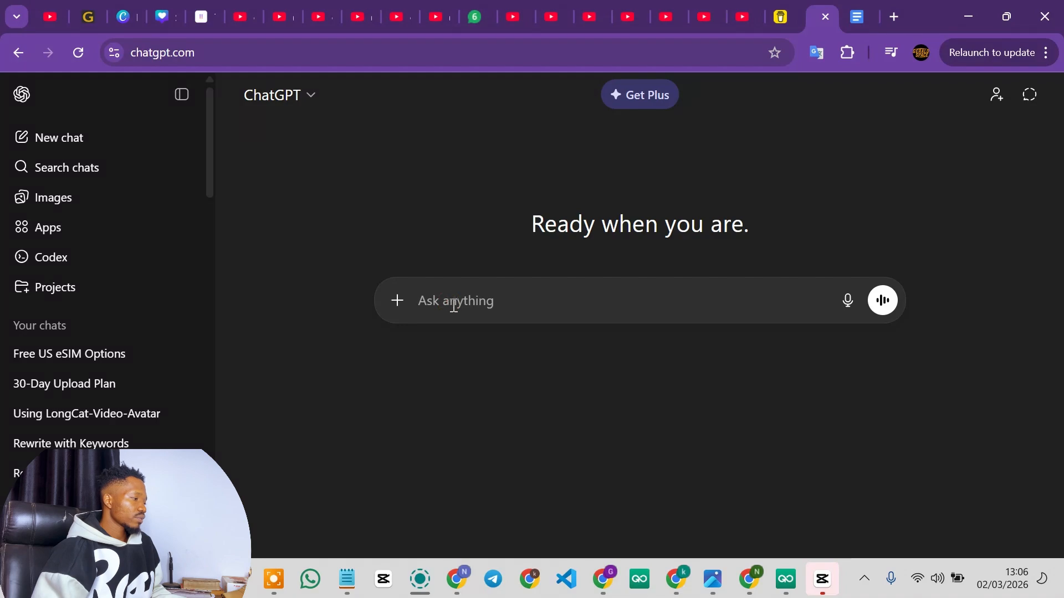
key(ctrl+v)
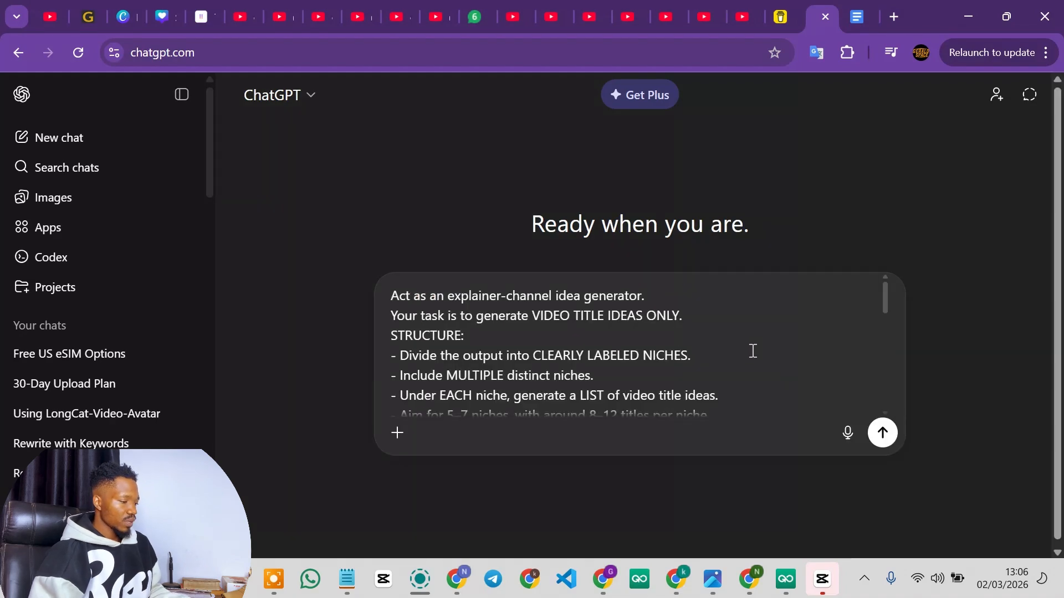
scroll(755, 355, down, 8)
scroll(750, 360, up, 8)
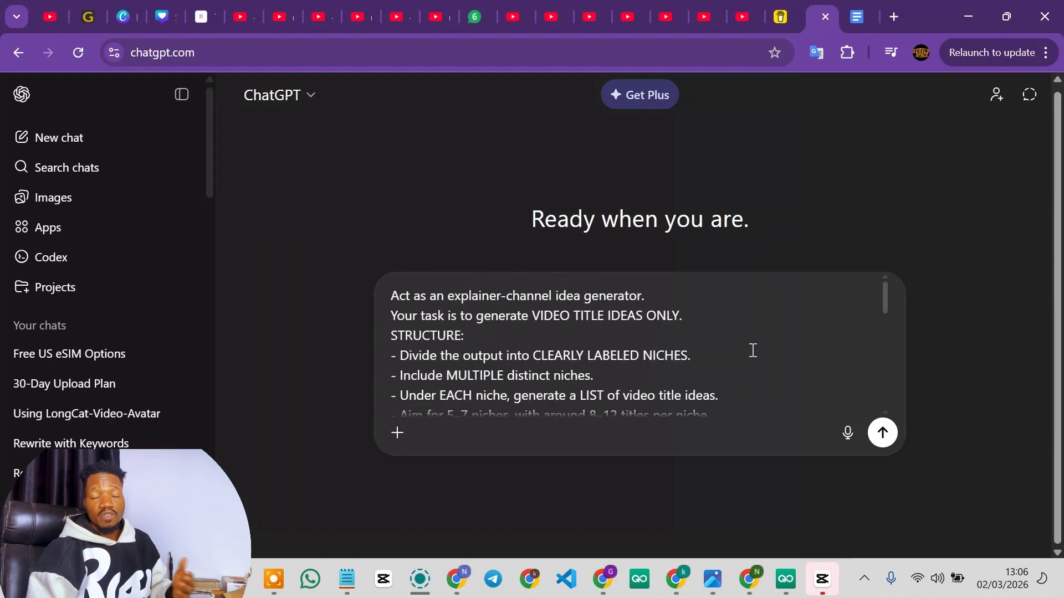
scroll(776, 355, down, 2)
scroll(829, 359, down, 1)
click(881, 434)
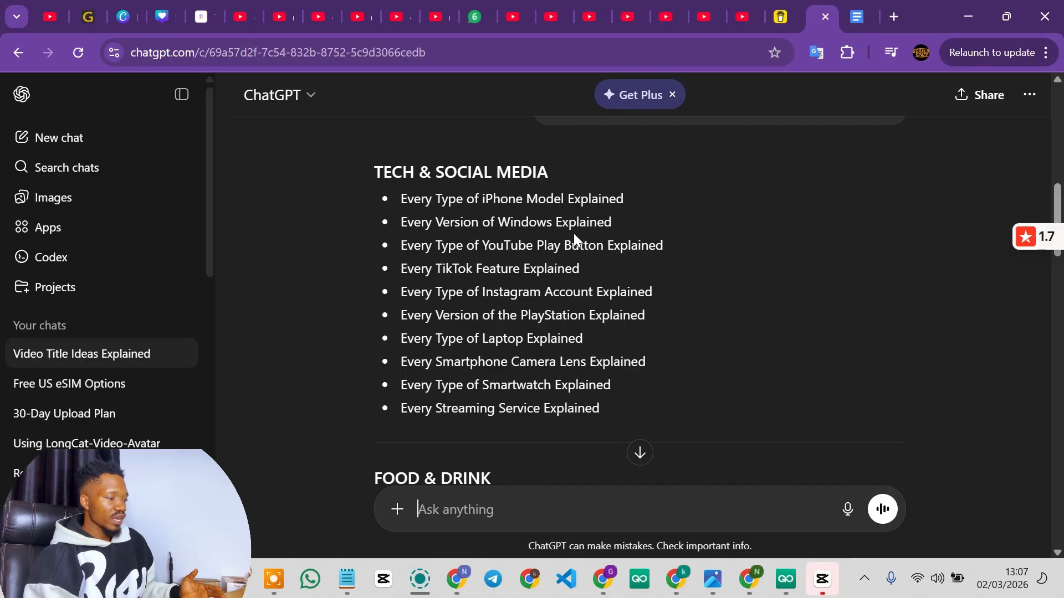
- Review the generated title ideas across all niches and copy "Every Type of iPhone Model Explained" from TECH & SOCIAL MEDIA
scroll(522, 298, down, 4)
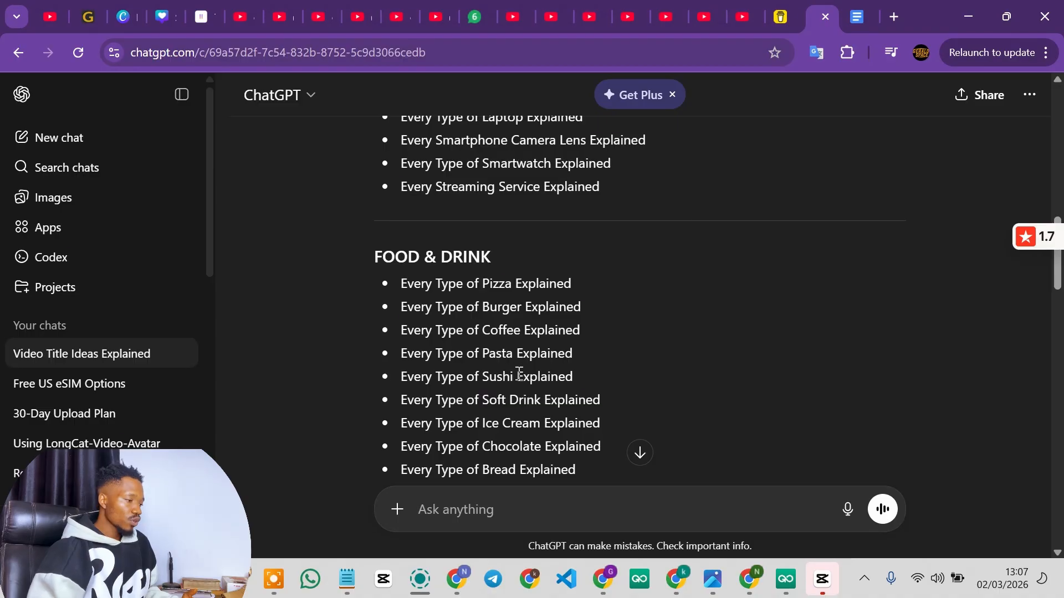
scroll(518, 374, down, 14)
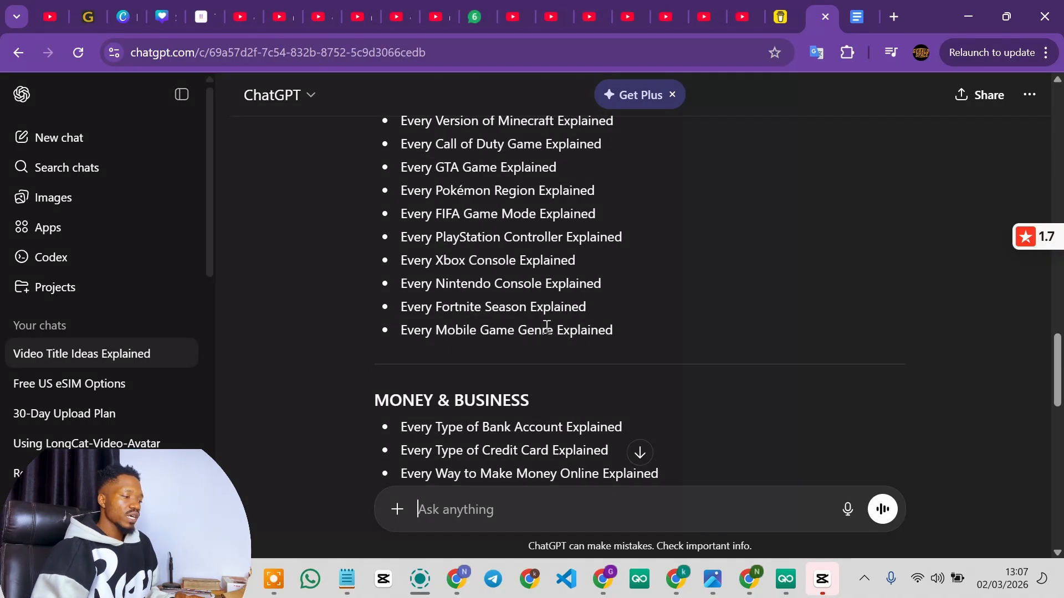
scroll(568, 362, down, 10)
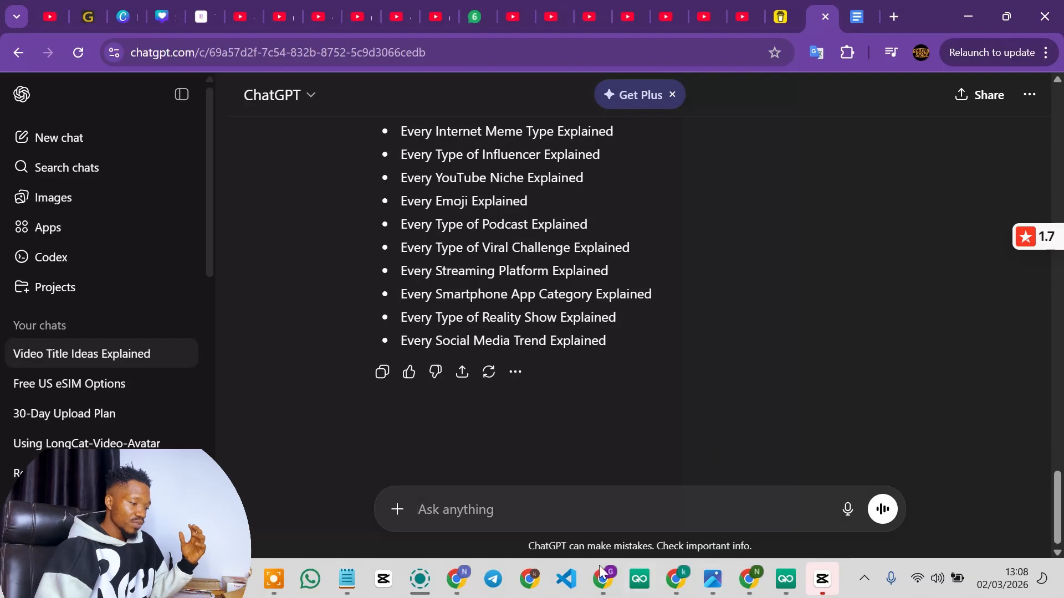
scroll(643, 443, up, 6)
scroll(665, 437, up, 15)
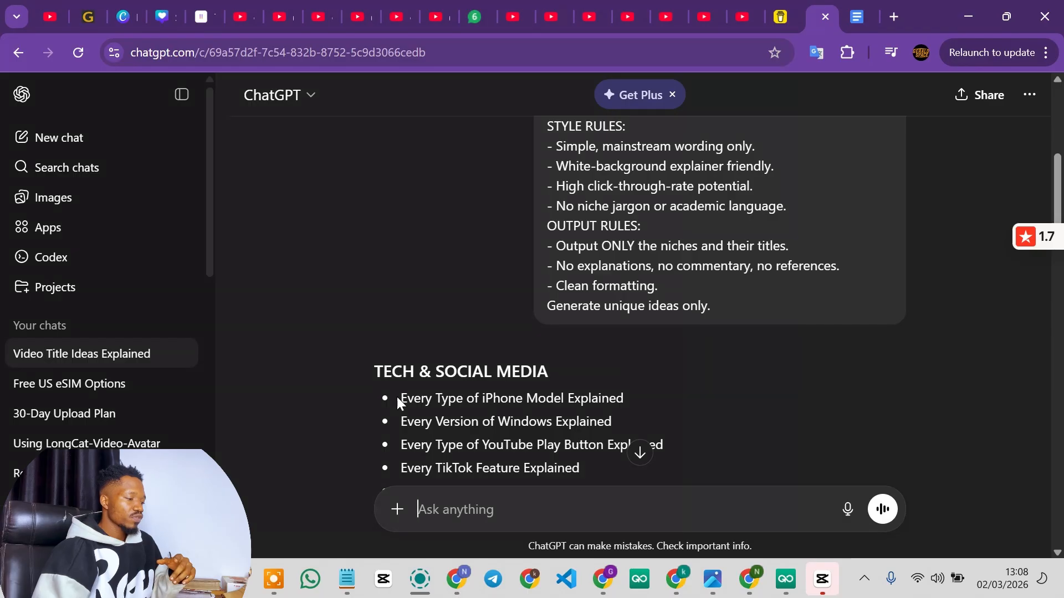
drag(401, 398, 644, 407)
key(super+c)
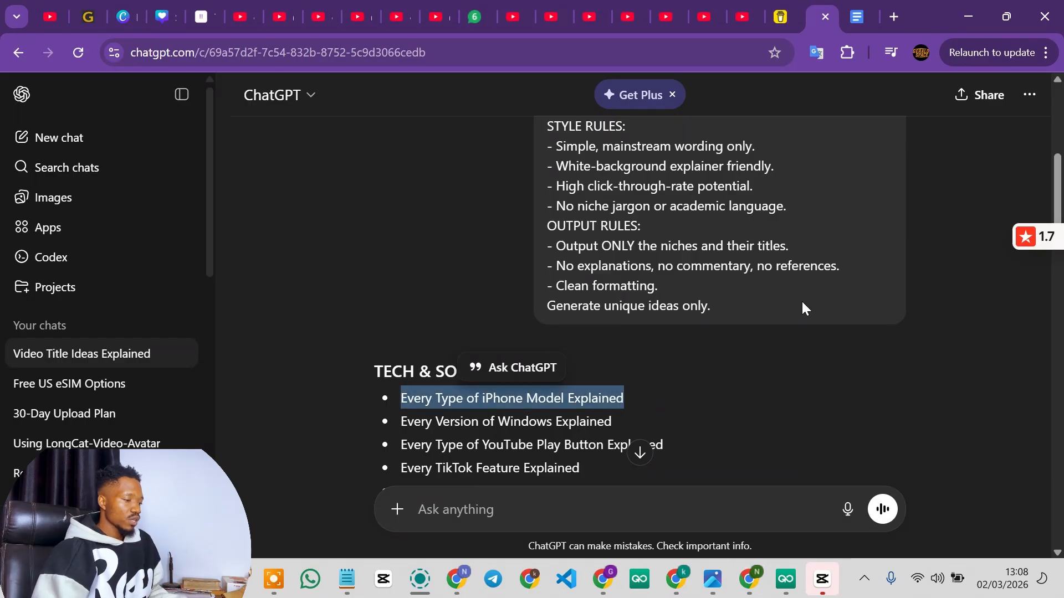
- Switch back to the Google Doc and copy the full text under SCRIPT GENERATION PROMPT
click(857, 16)
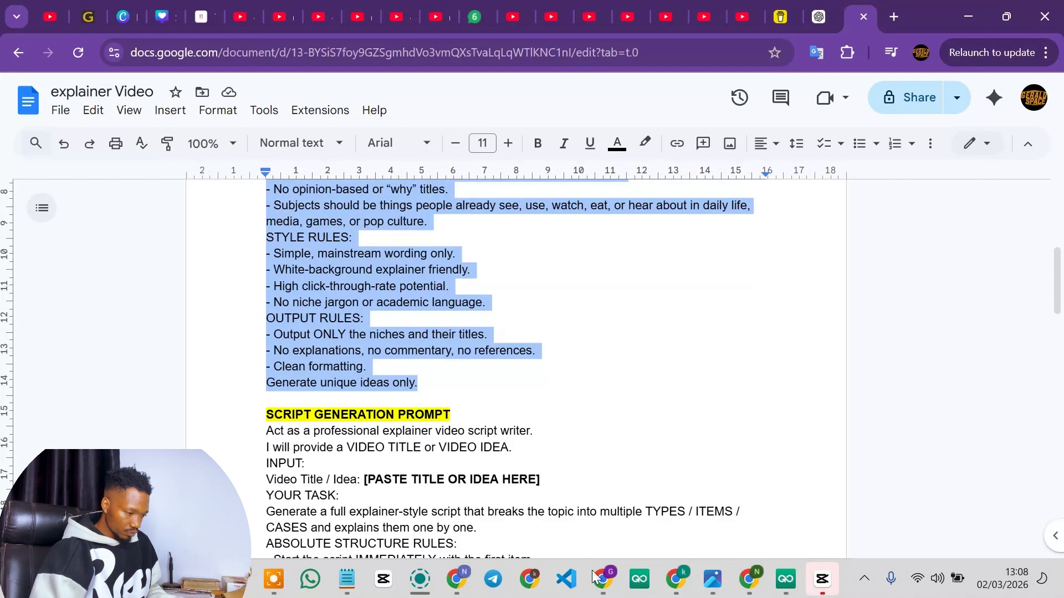
scroll(603, 409, down, 4)
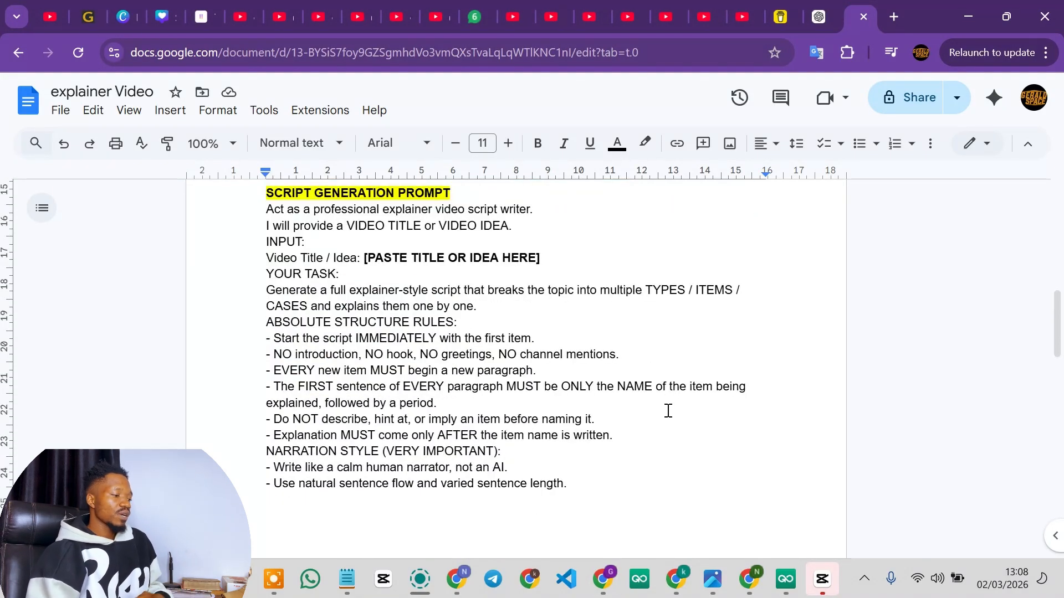
scroll(654, 384, up, 2)
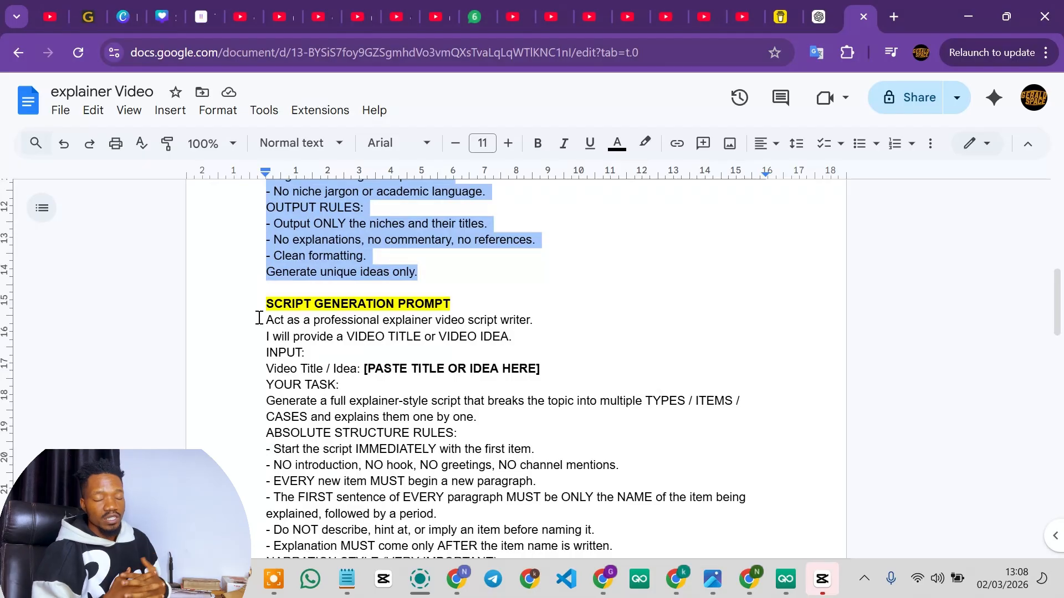
drag(266, 320, 571, 299)
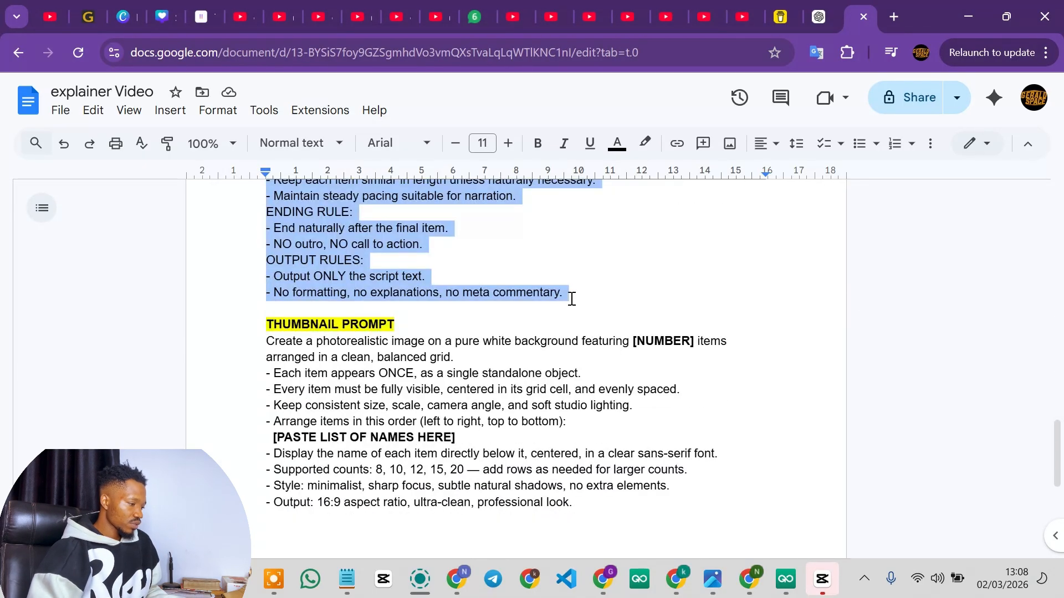
- Return to the ChatGPT conversation and paste the script generation prompt as a new message
click(829, 6)
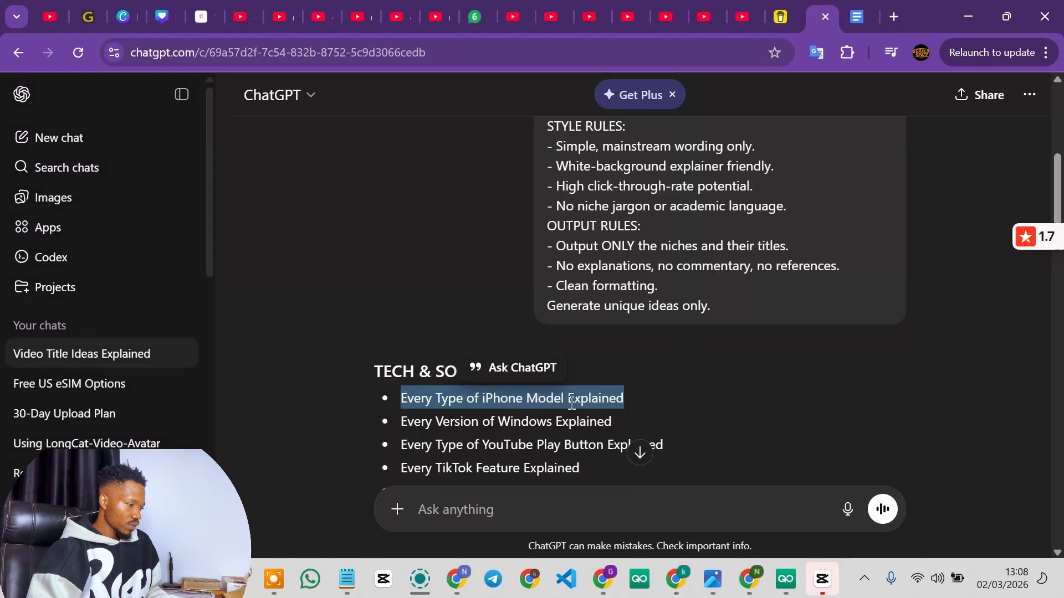
scroll(555, 524, down, 12)
click(479, 503)
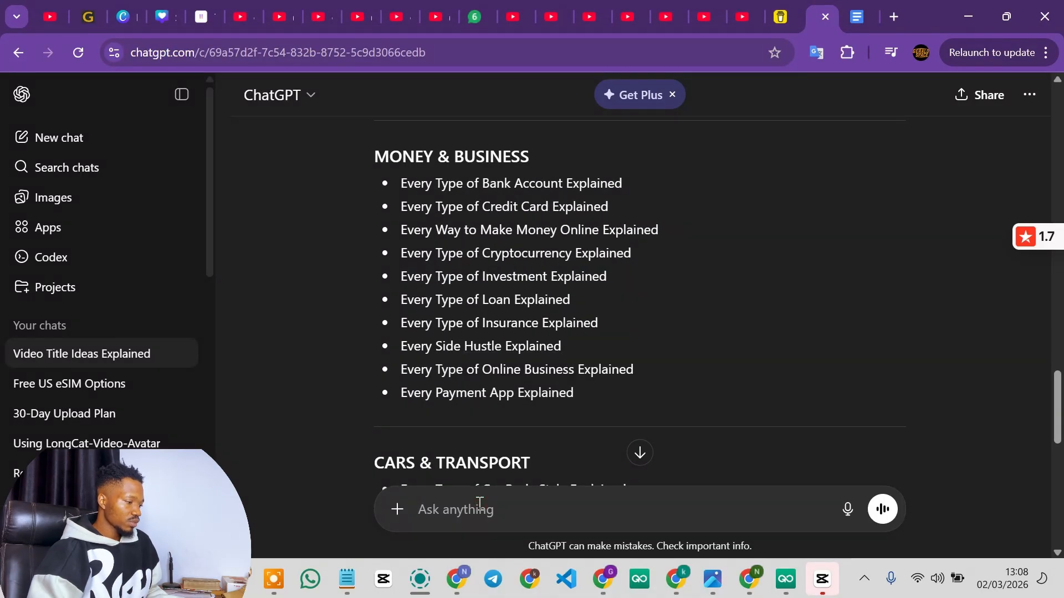
key(ctrl+v)
- Replace the placeholder text PASTE TITLE OR IDEA HERE with "Every Type of iPhone Model Explained" and send the prompt
scroll(627, 447, up, 5)
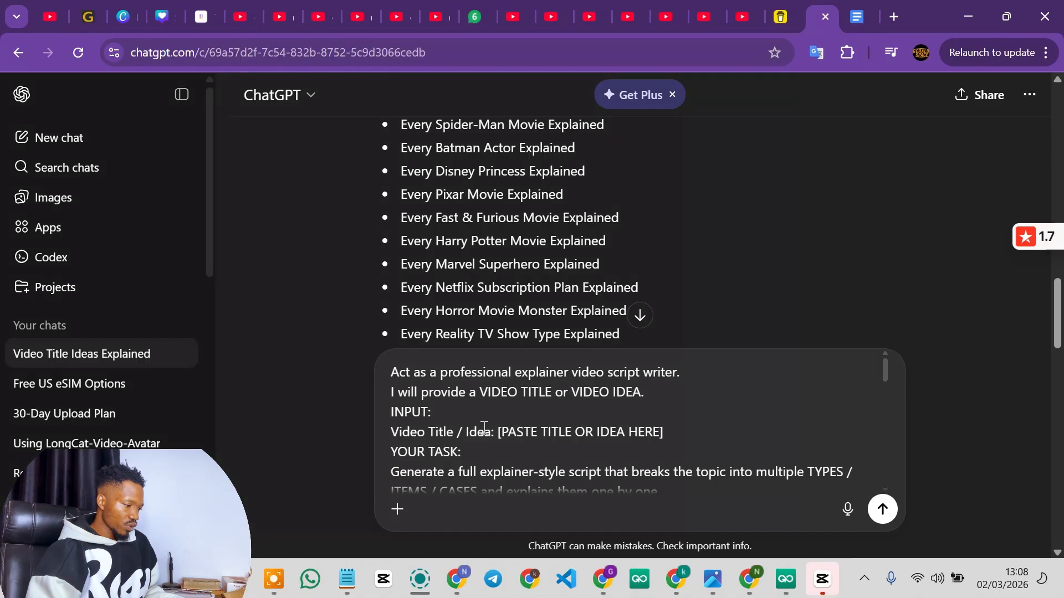
drag(501, 432, 660, 436)
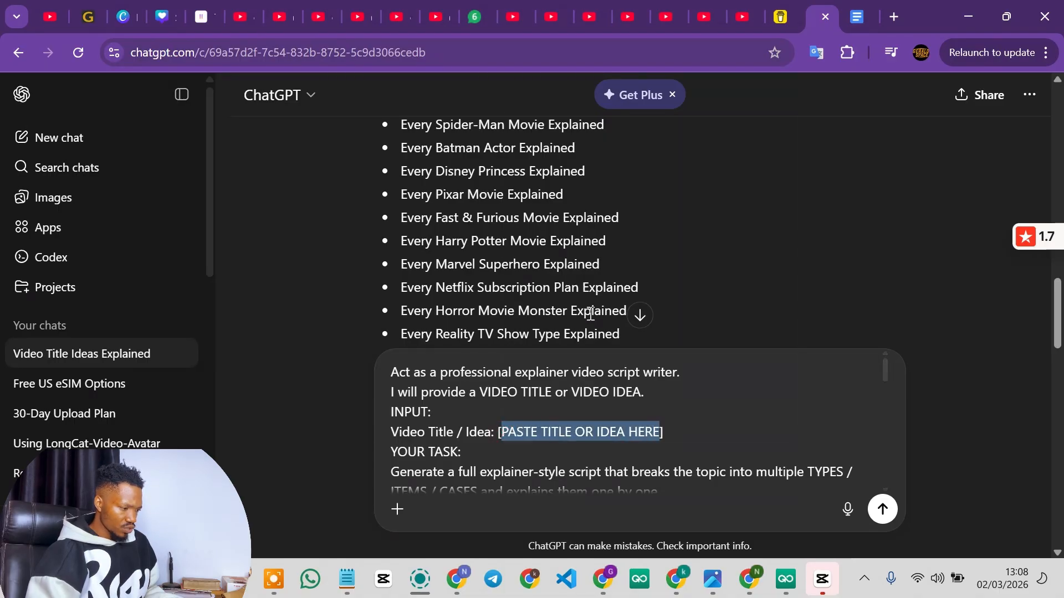
key(super+v)
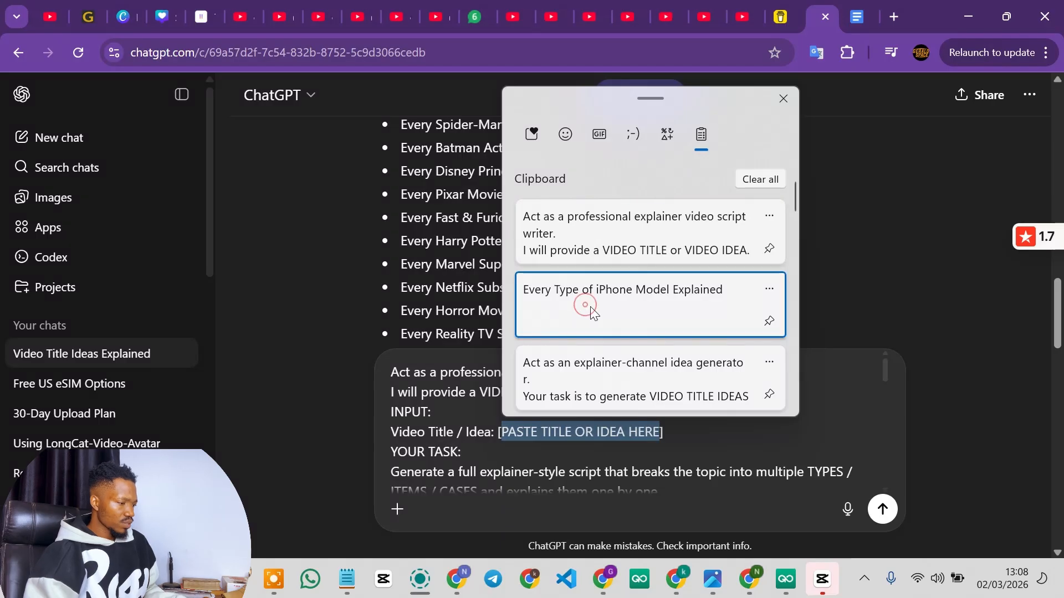
click(587, 306)
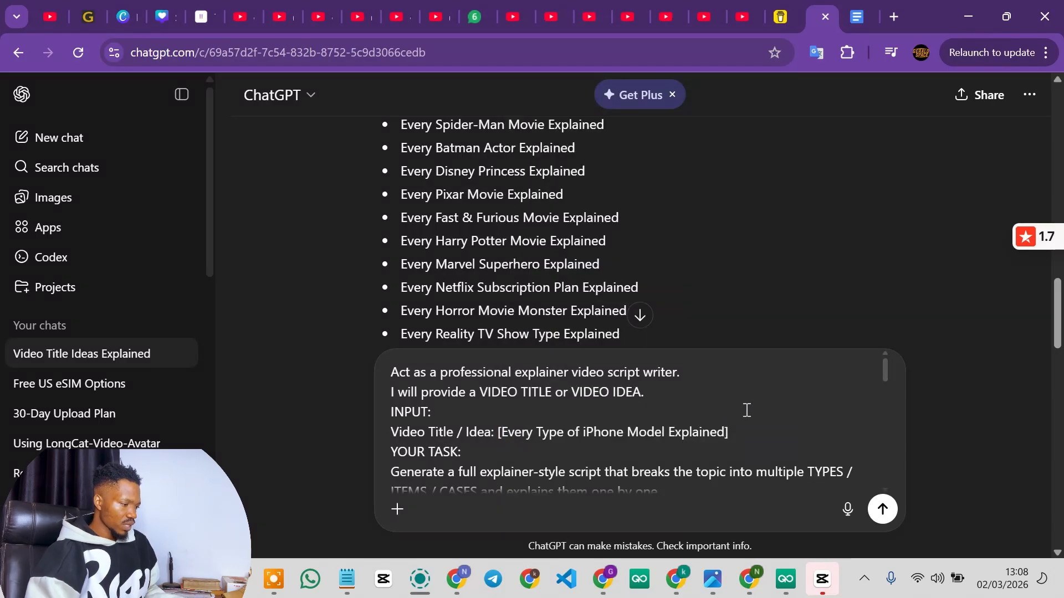
scroll(746, 410, down, 20)
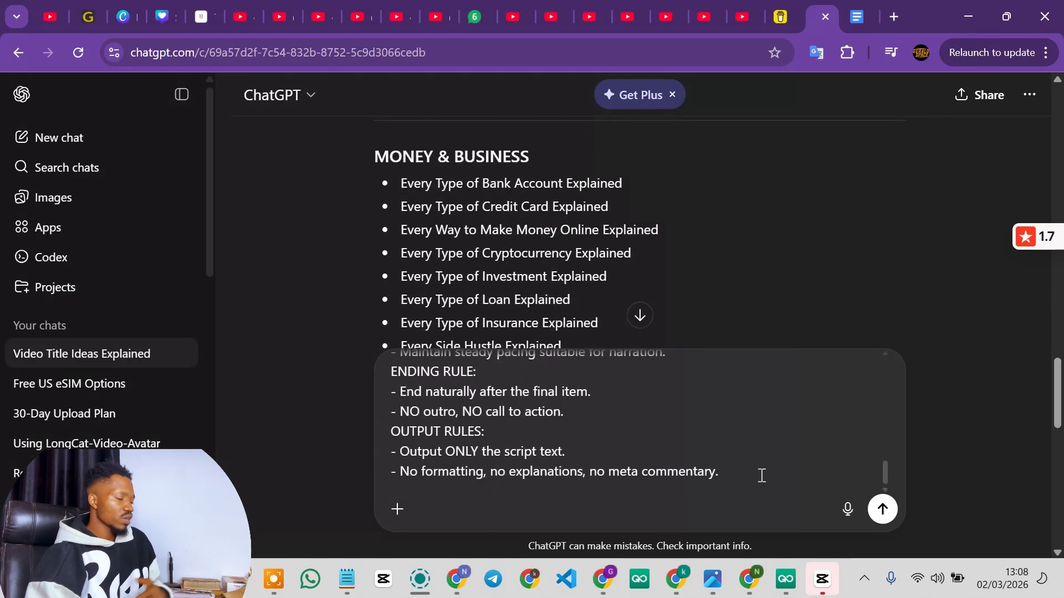
scroll(761, 476, down, 10)
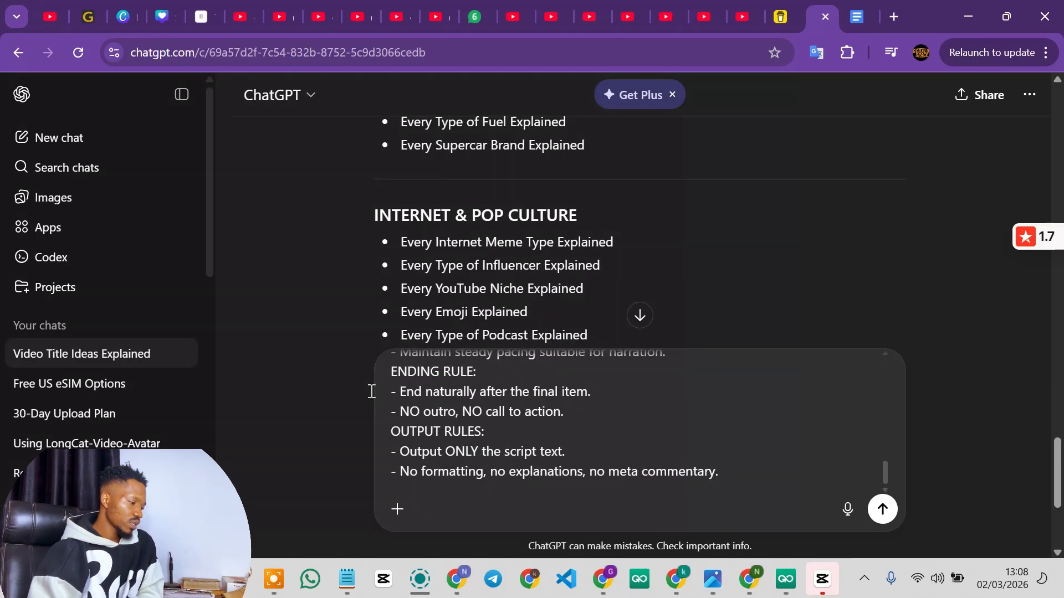
click(884, 510)
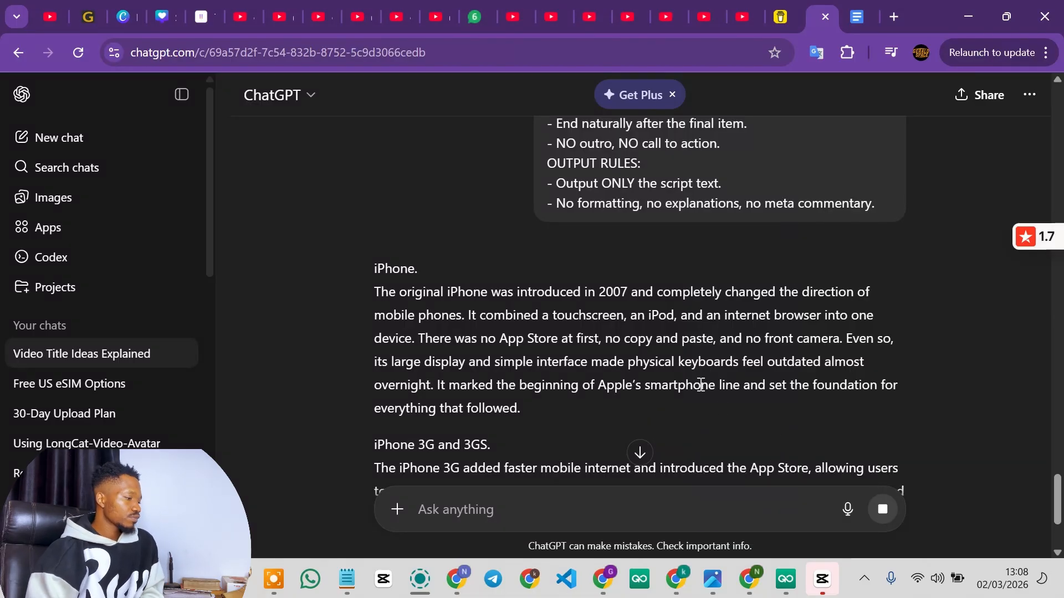
- Review the generated iPhone script section by section, from the original iPhone through the newest series
scroll(473, 309, down, 5)
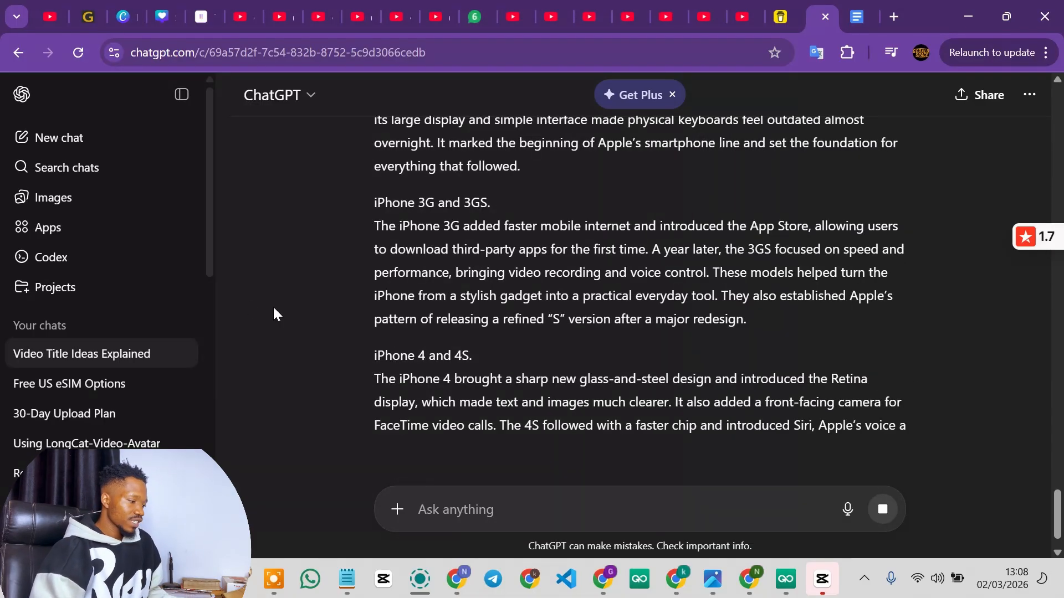
scroll(681, 373, down, 1)
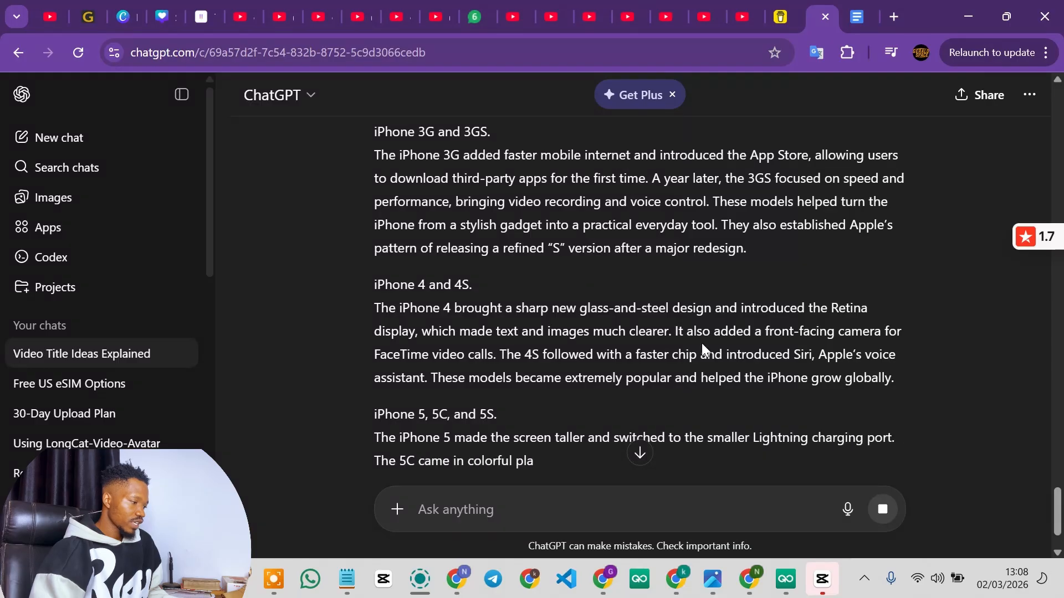
scroll(702, 349, down, 2)
scroll(857, 411, down, 1)
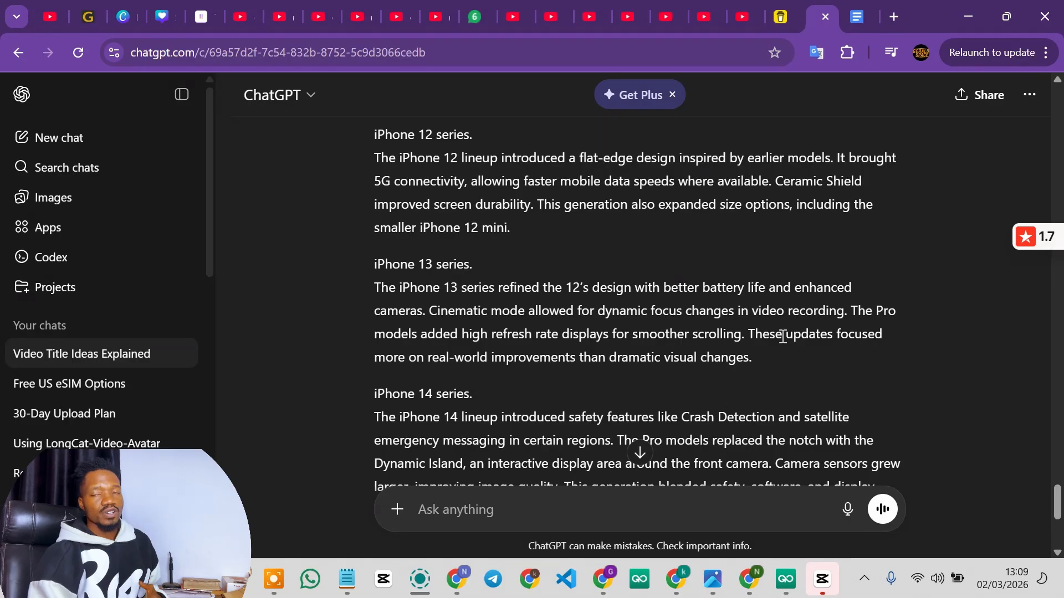
scroll(778, 349, up, 4)
scroll(663, 323, up, 6)
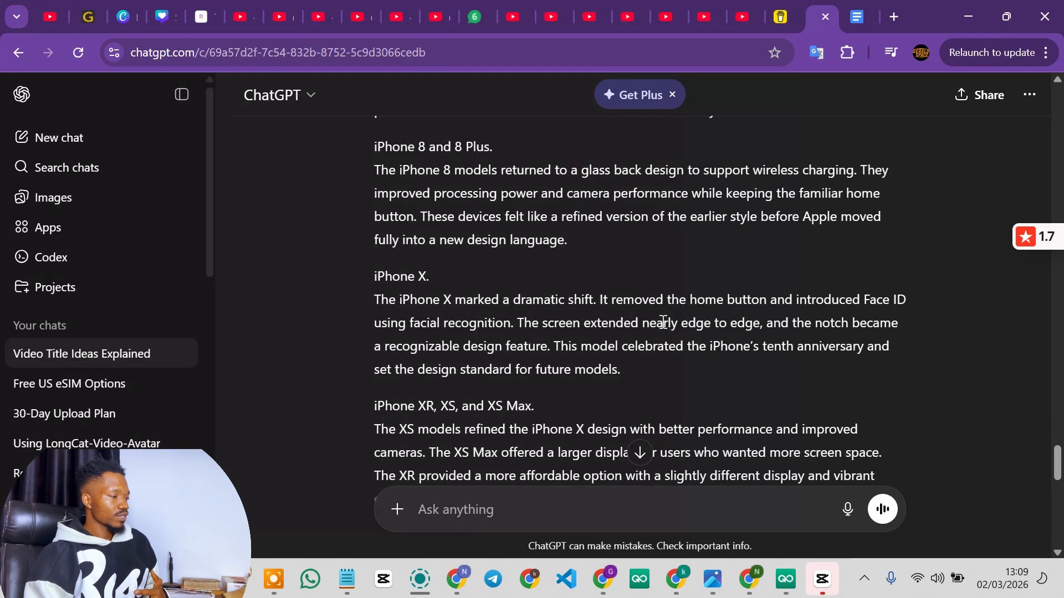
scroll(669, 321, up, 6)
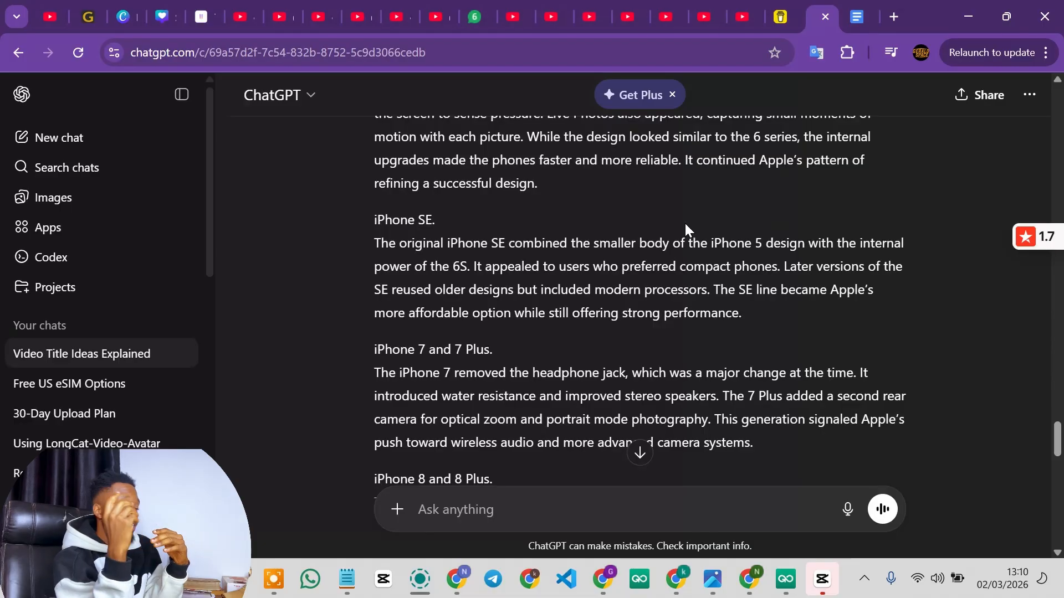
scroll(682, 347, up, 10)
scroll(735, 374, up, 10)
- Copy the complete generated iPhone script from the ChatGPT response
scroll(752, 388, down, 20)
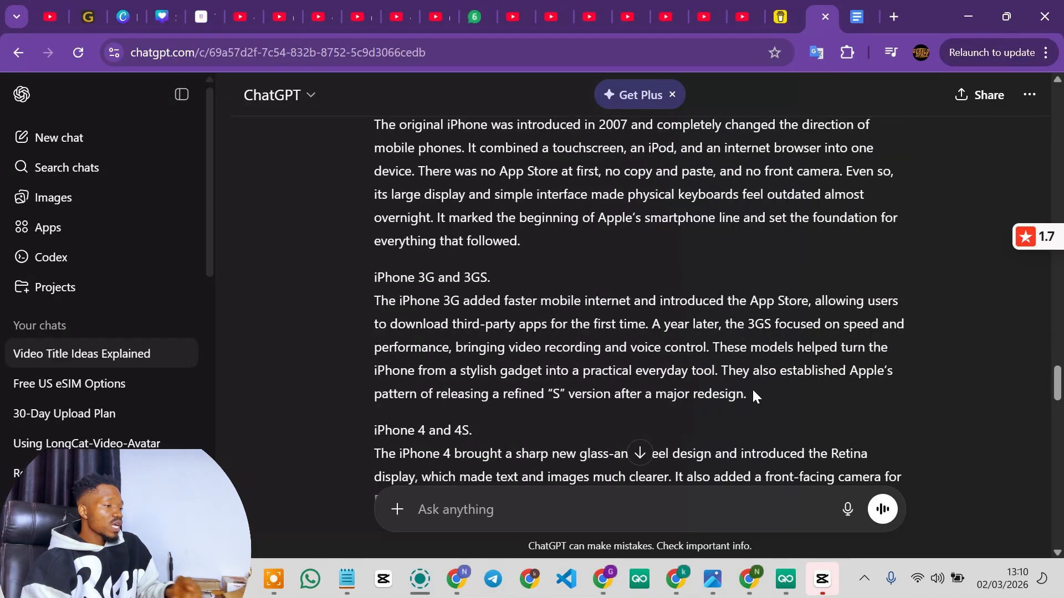
click(381, 362)
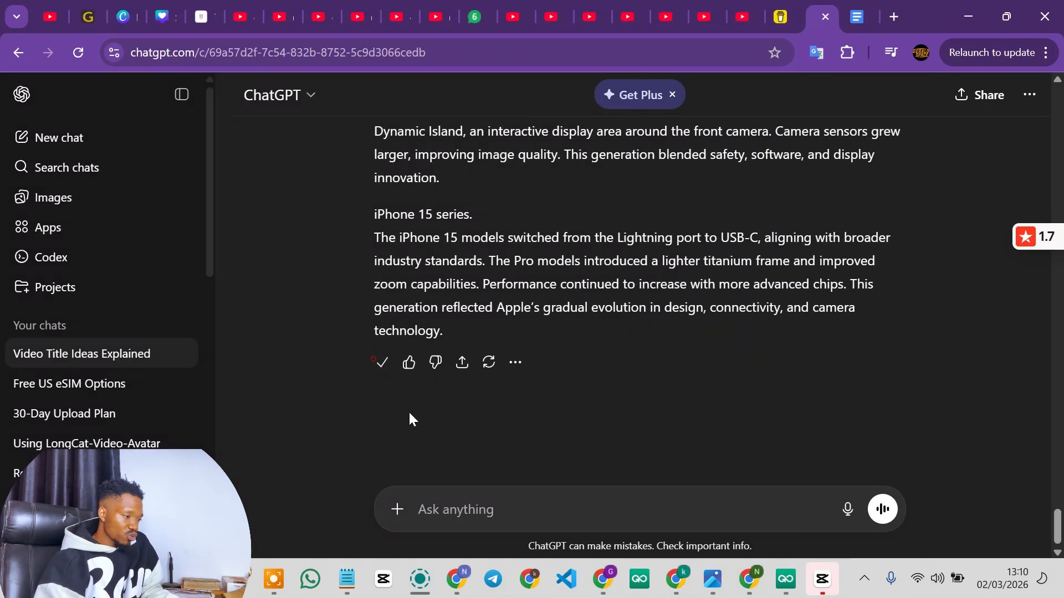
scroll(736, 370, up, 20)
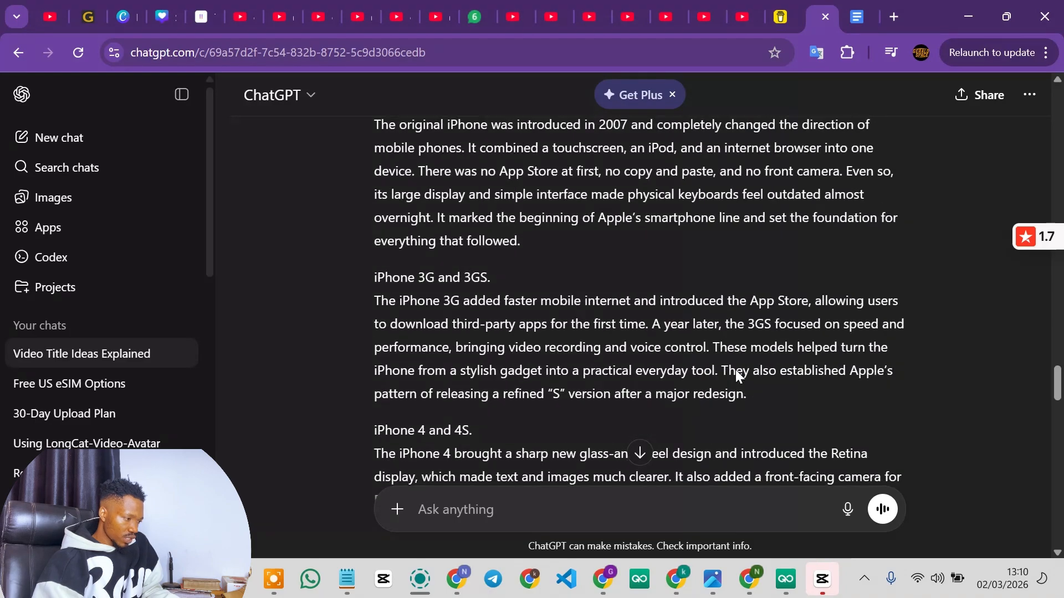
scroll(753, 389, down, 8)
scroll(752, 389, down, 15)
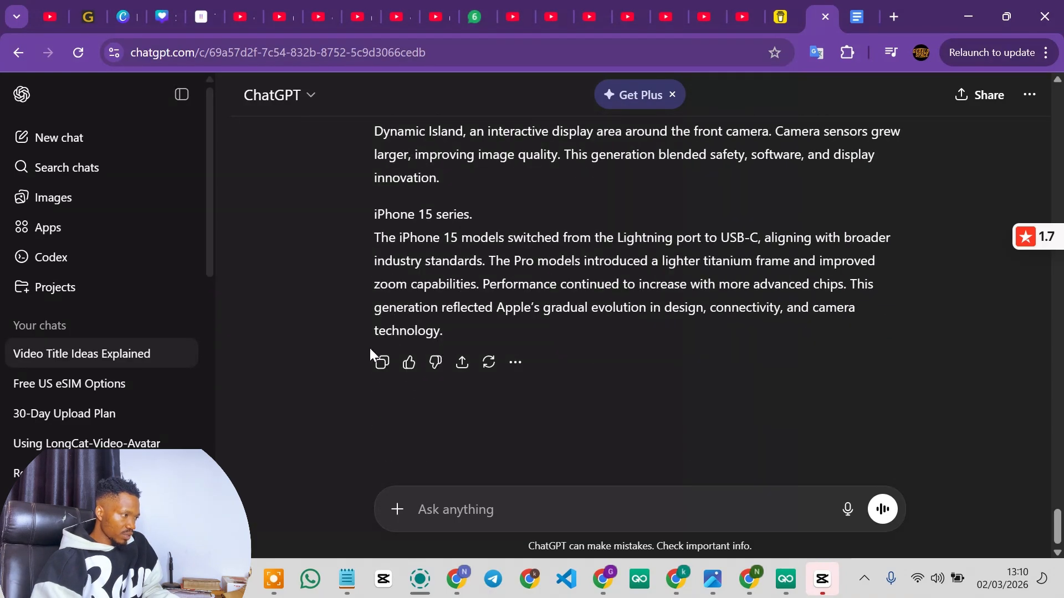
click(380, 362)
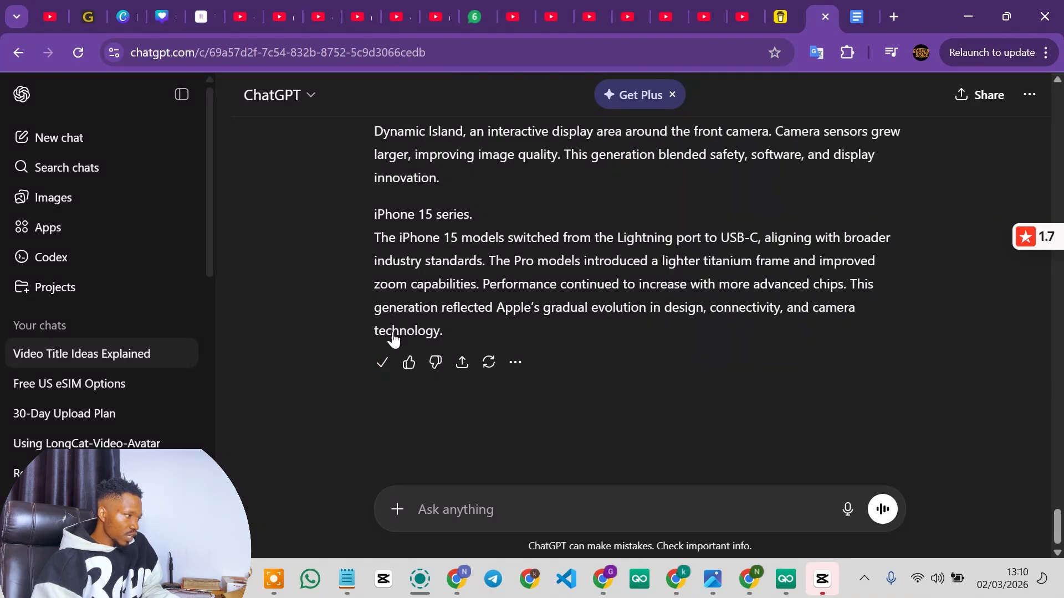
- Switch to the ai33.pro Text to Speech page, paste the copied iPhone script, and generate the speech
click(198, 3)
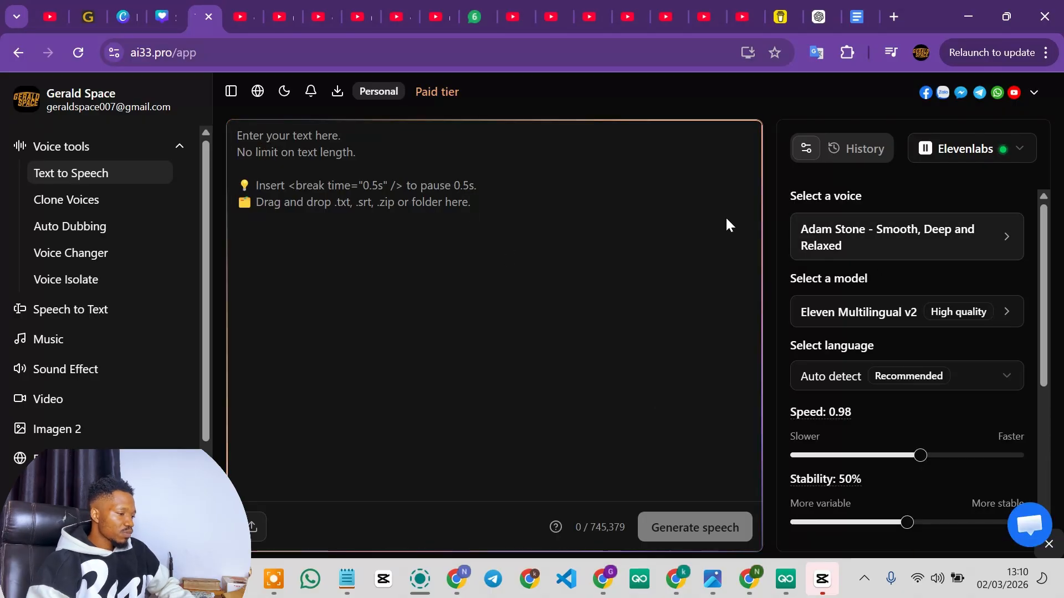
click(294, 144)
key(ctrl+v)
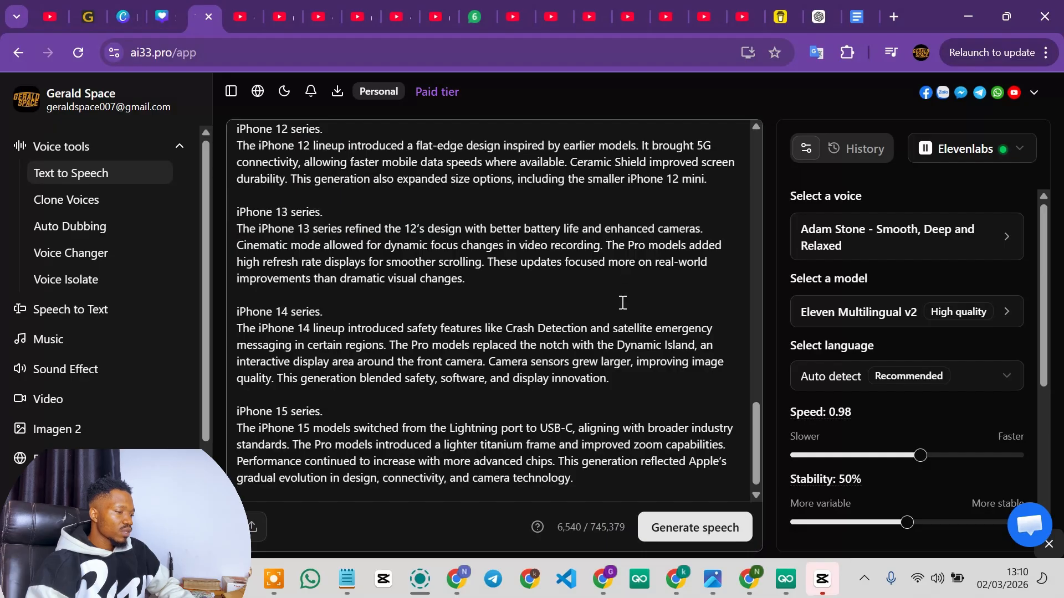
scroll(622, 303, down, 1)
scroll(731, 462, up, 3)
scroll(694, 441, down, 3)
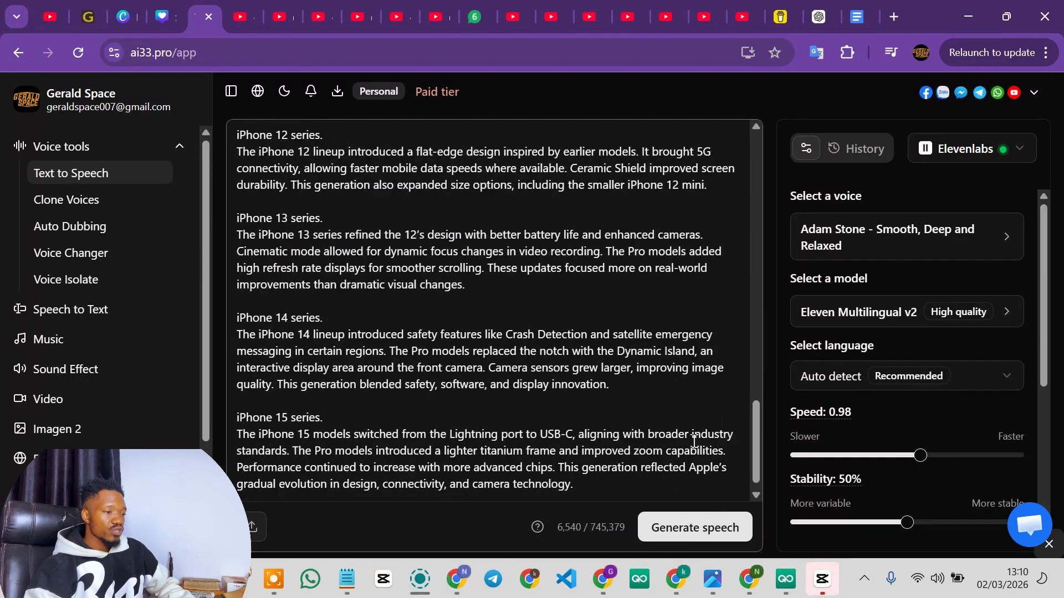
scroll(694, 441, down, 1)
click(696, 527)
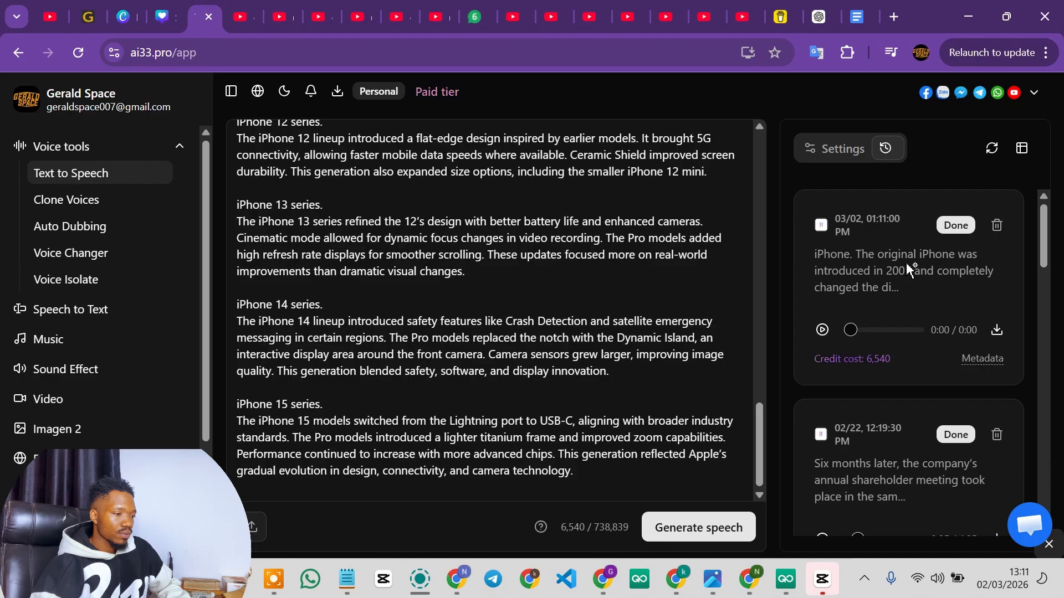
- Preview the newly generated iPhone voiceover and download it as audio
click(822, 329)
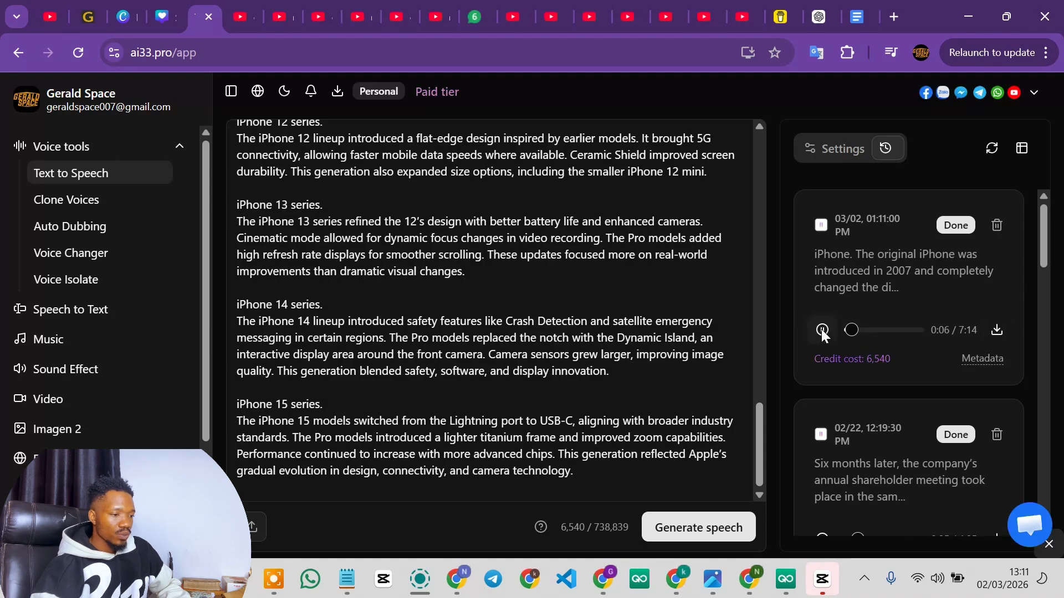
click(997, 331)
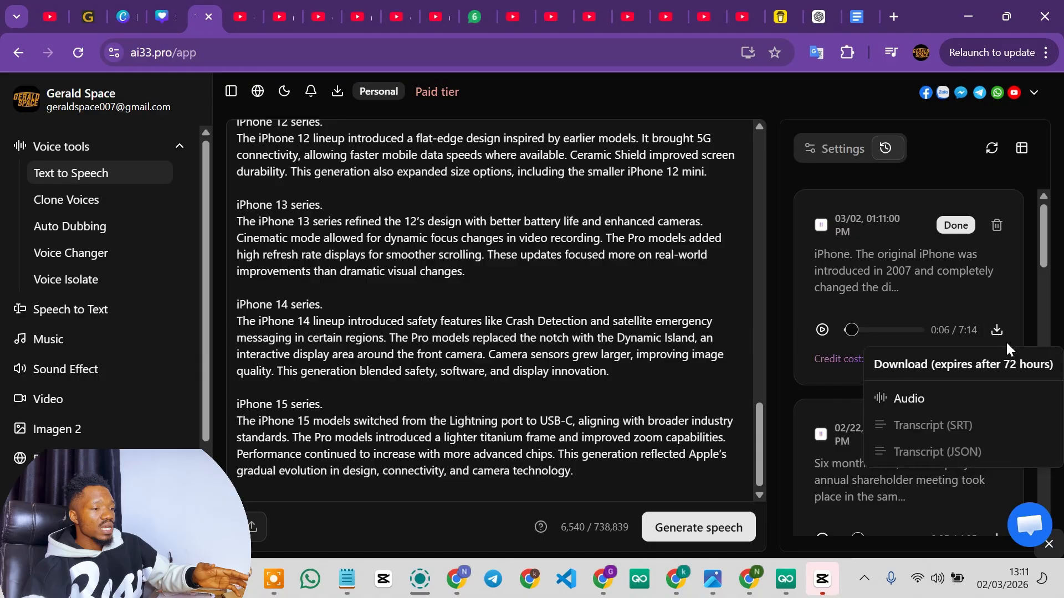
click(923, 395)
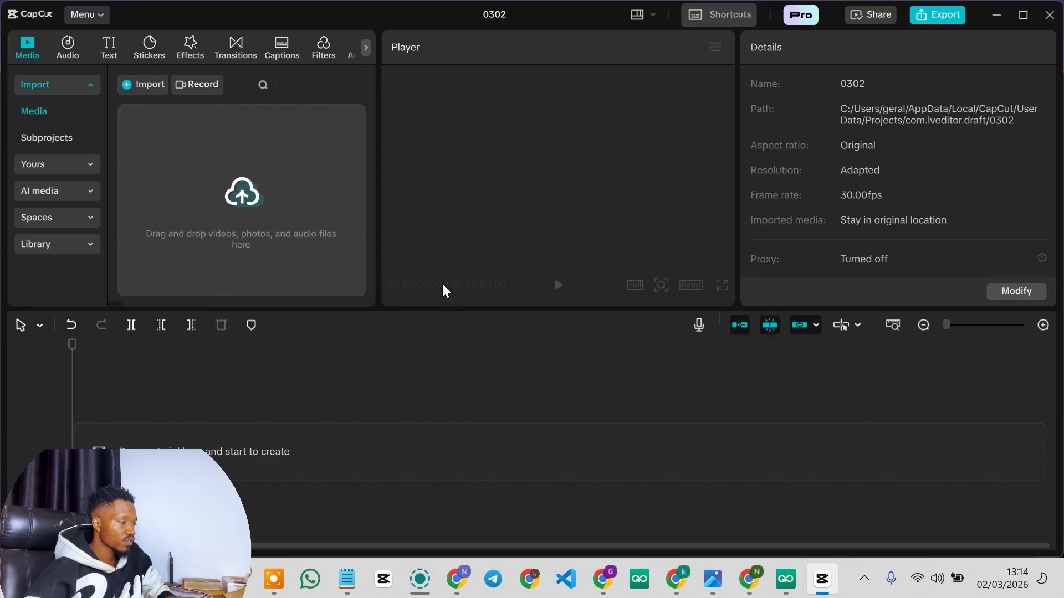
- Import the downloaded iPhone voiceover MP3 from the Downloads folder and place it on the timeline
click(238, 226)
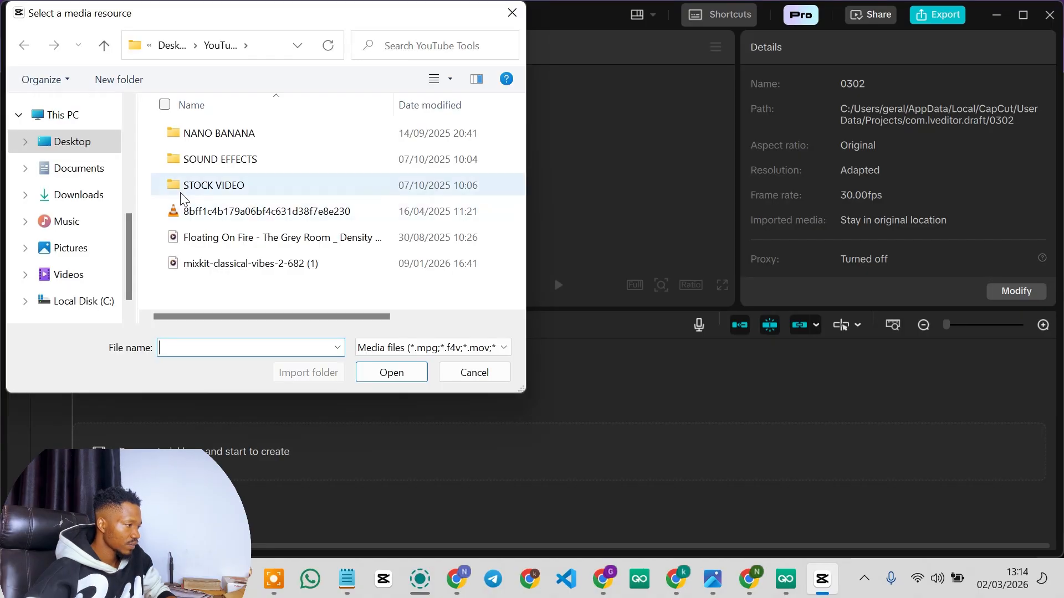
click(72, 194)
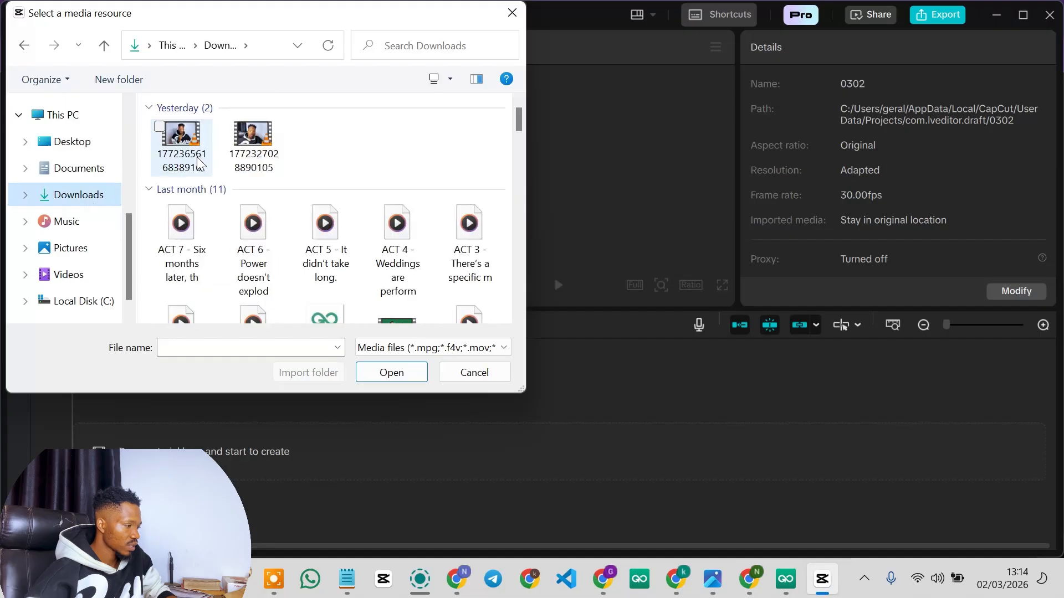
click(184, 171)
double_click(183, 169)
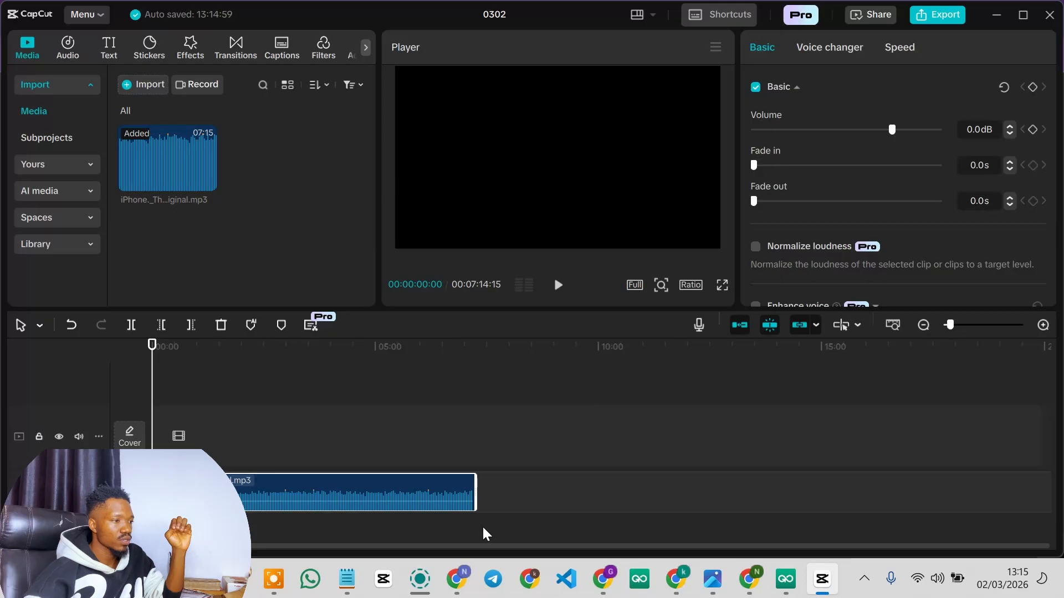
- Switch back to the explainer Video Google Doc and copy the full text under THUMBNAIL PROMPT
key(alt+Tab)
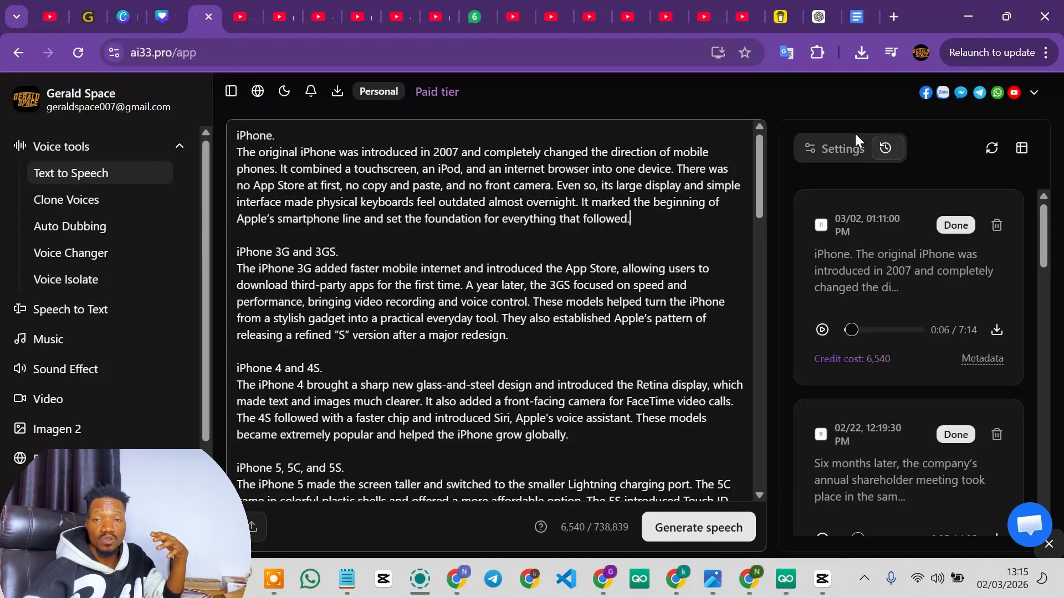
click(858, 6)
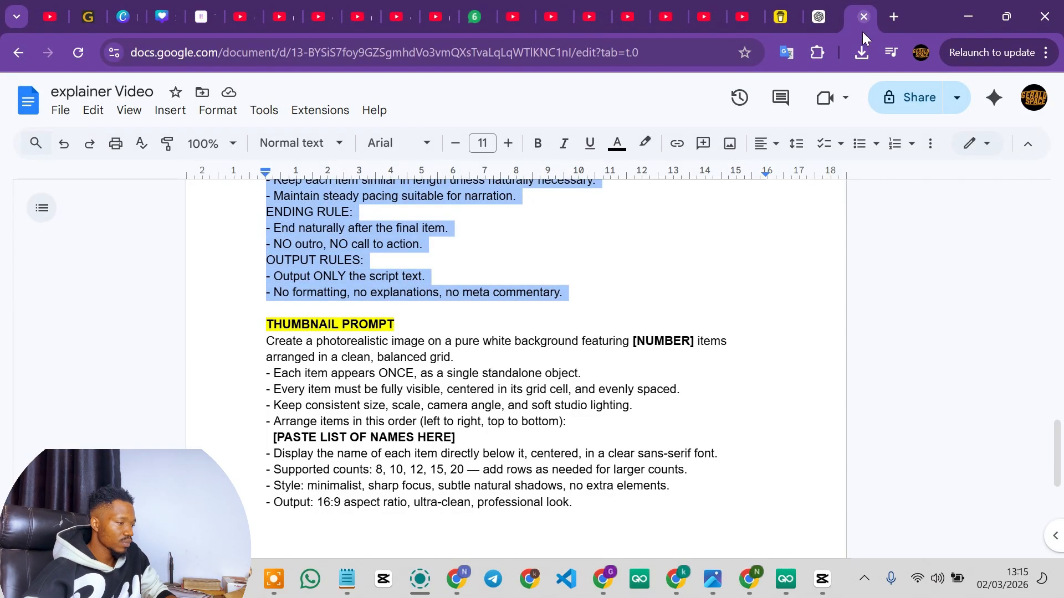
scroll(343, 366, down, 2)
scroll(430, 489, up, 4)
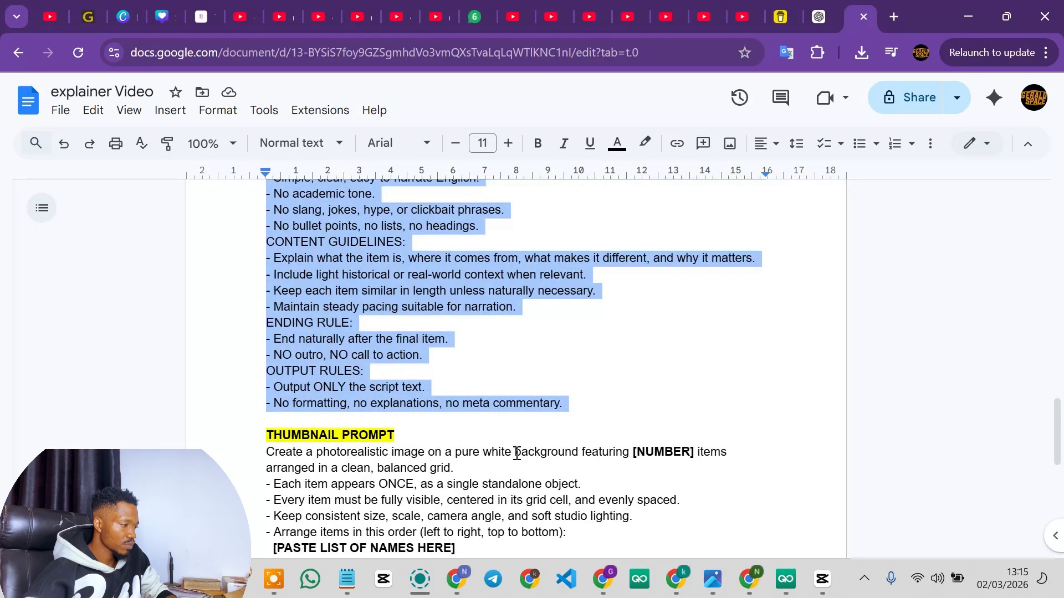
scroll(655, 394, down, 2)
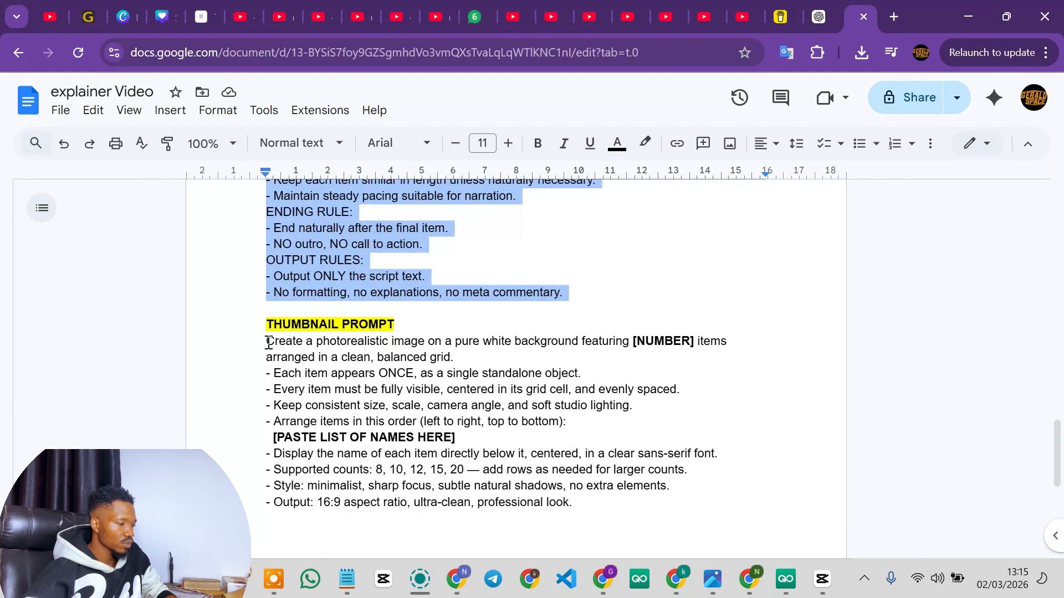
drag(269, 342, 670, 523)
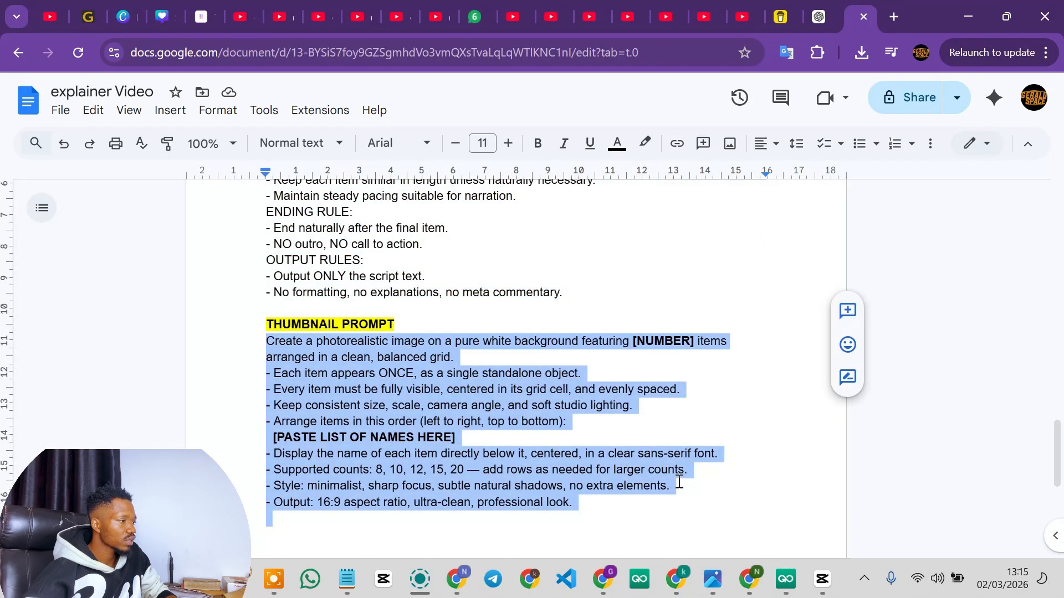
scroll(692, 476, down, 6)
scroll(707, 472, up, 2)
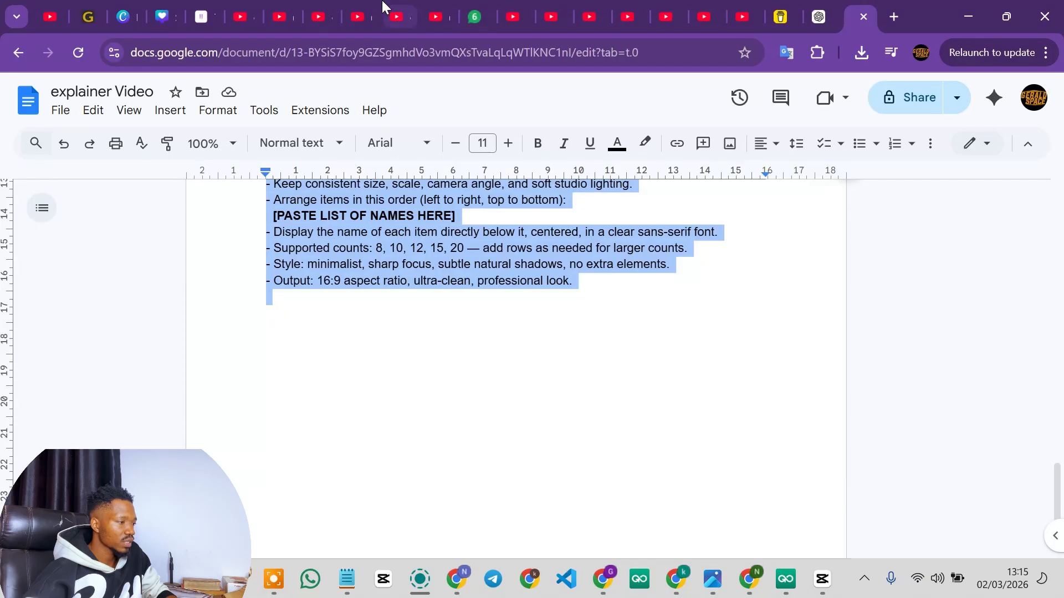
- Return to the ChatGPT conversation and paste the thumbnail prompt into the message box
click(818, 17)
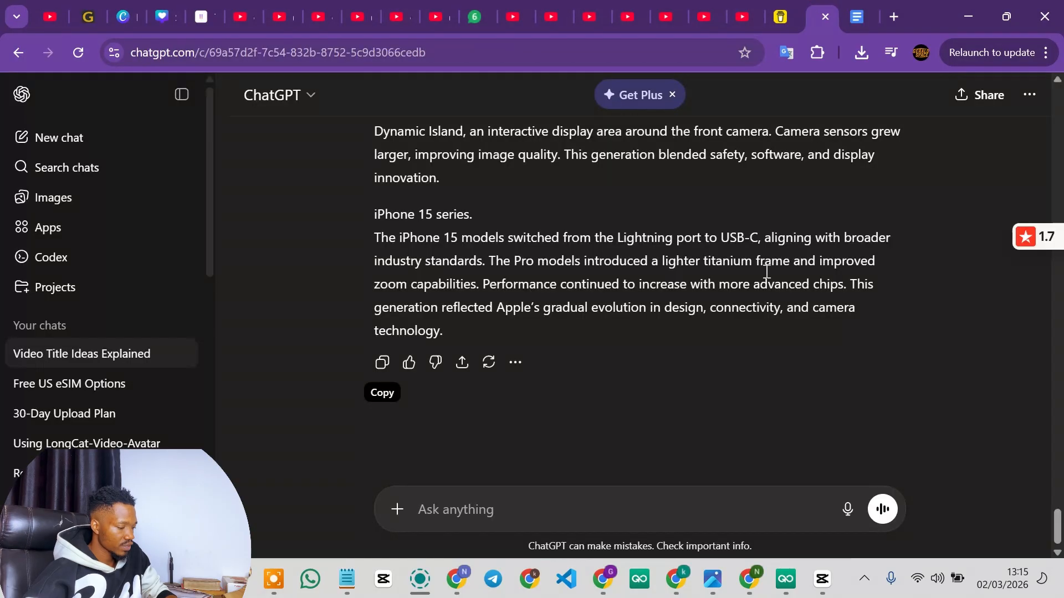
click(429, 519)
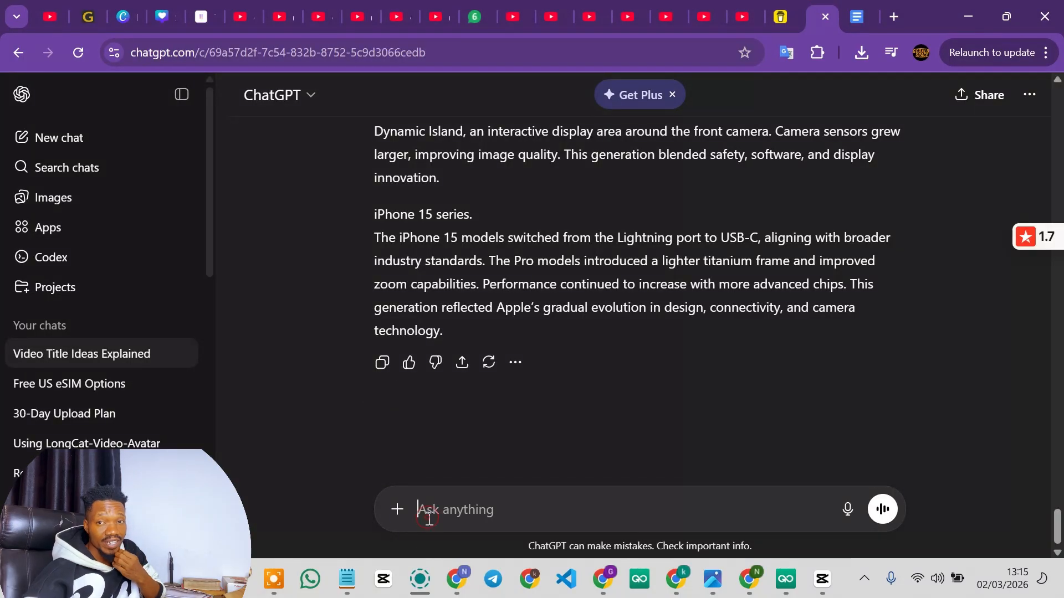
key(ctrl+v)
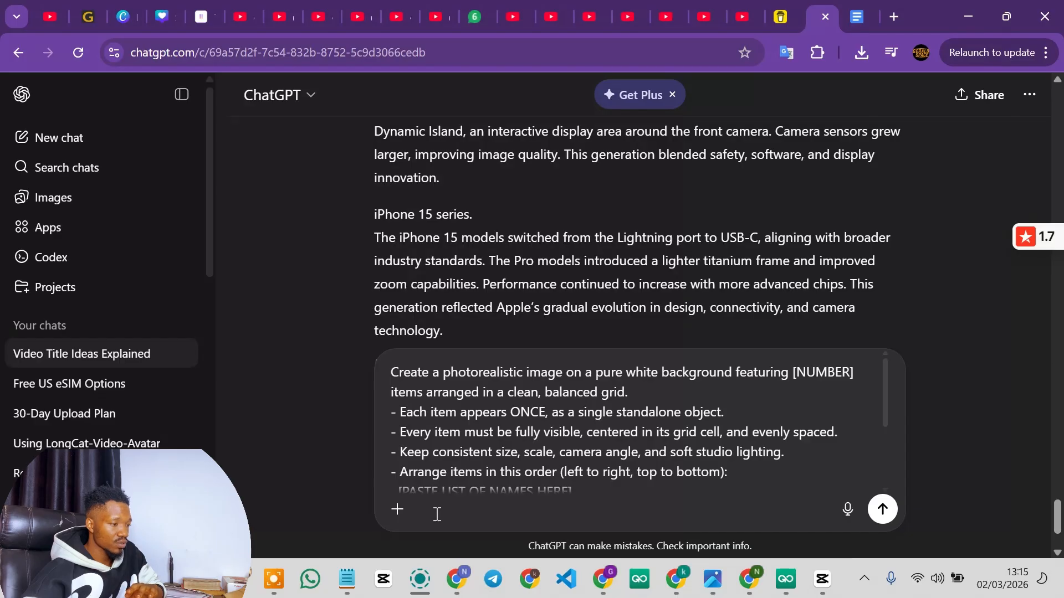
scroll(714, 415, down, 2)
scroll(724, 410, up, 2)
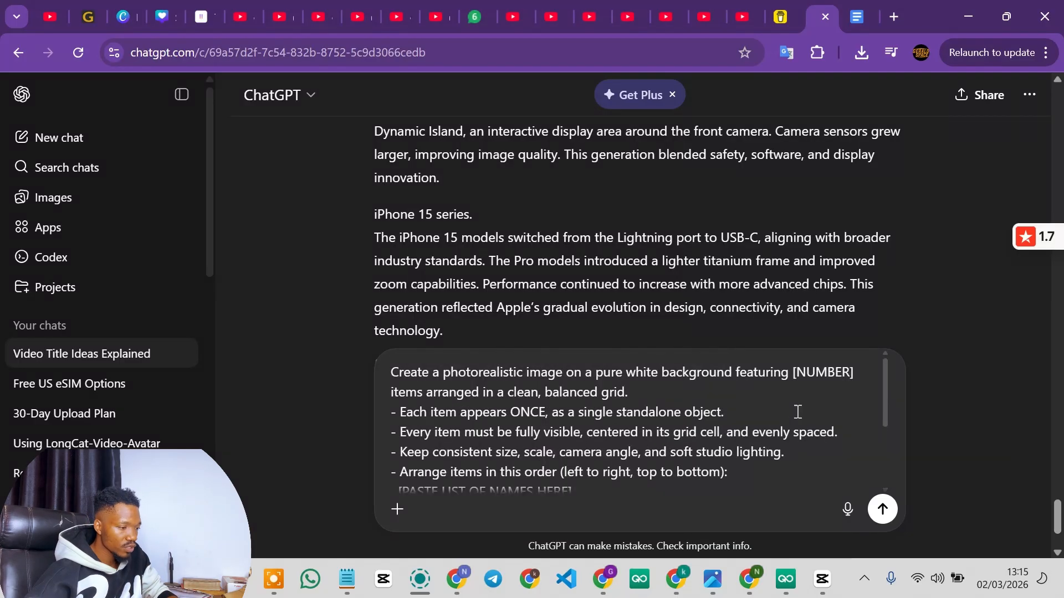
- Replace the NUMBER placeholder in the thumbnail prompt with 14, keeping the square brackets
scroll(797, 404, up, 2)
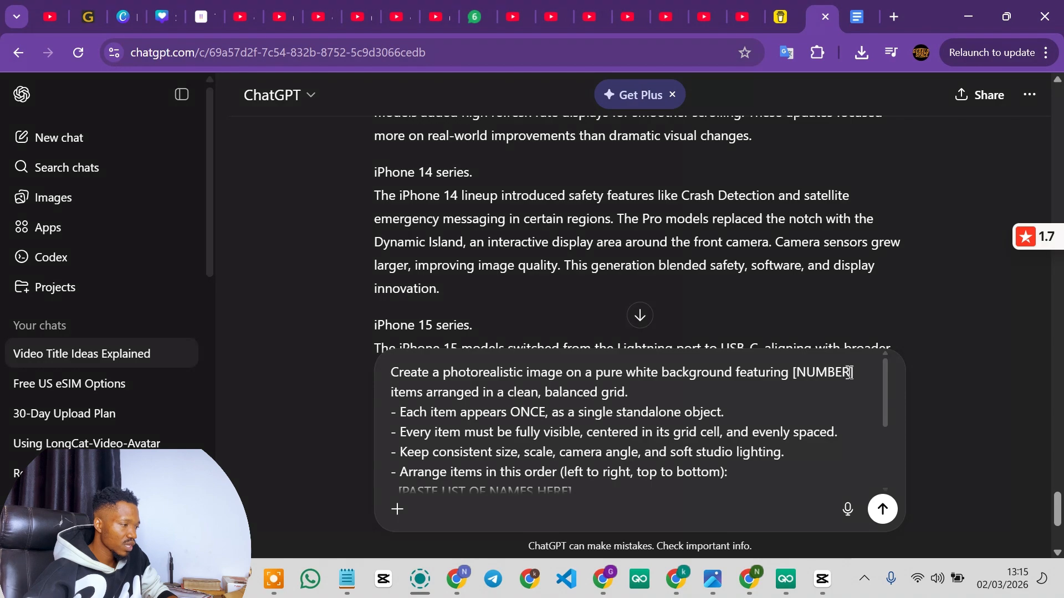
drag(849, 372, 799, 371)
text(3)
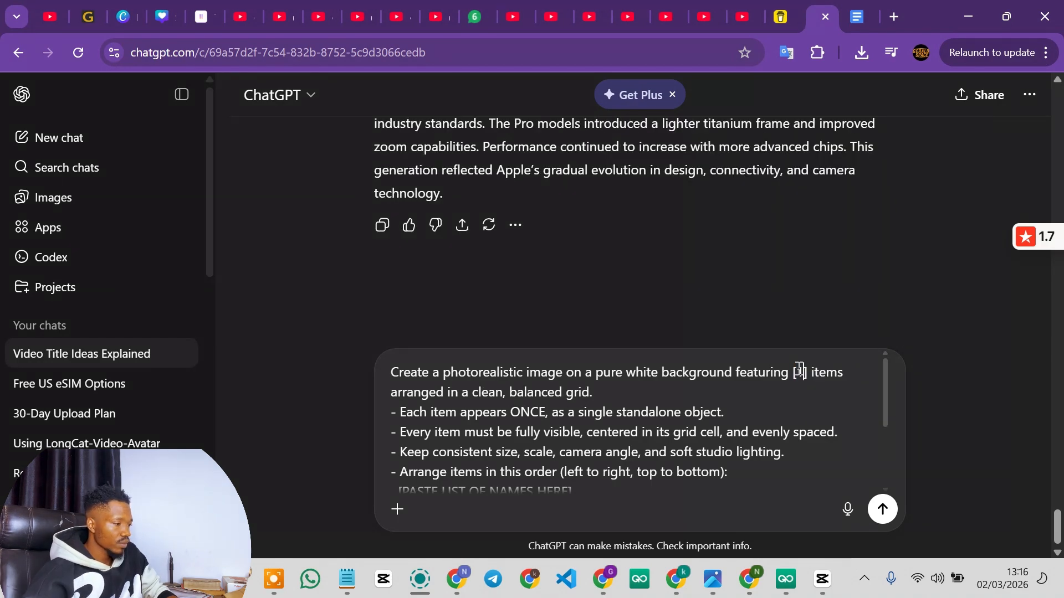
text(4)
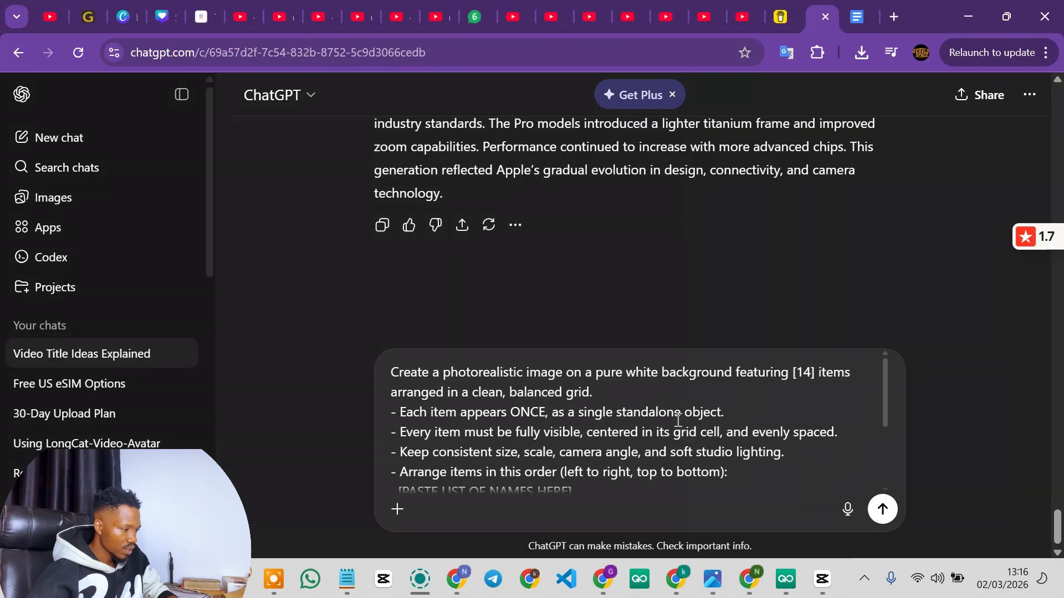
- Replace the PASTE LIST OF NAMES HERE placeholder with the iPhone models from 3g through iPhone 15 series, keeping the square brackets
scroll(697, 413, down, 3)
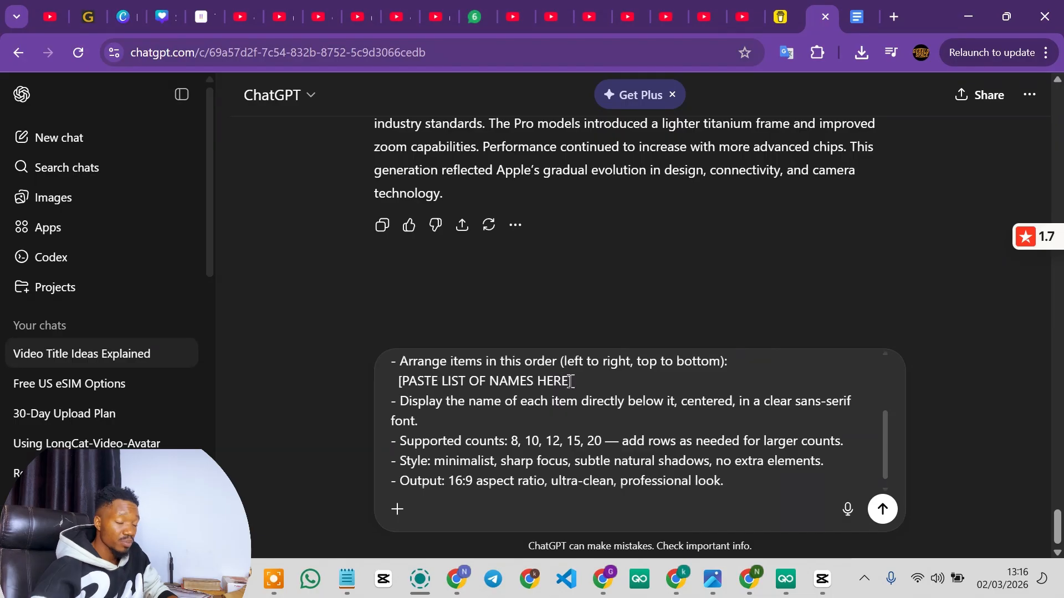
drag(571, 381, 402, 380)
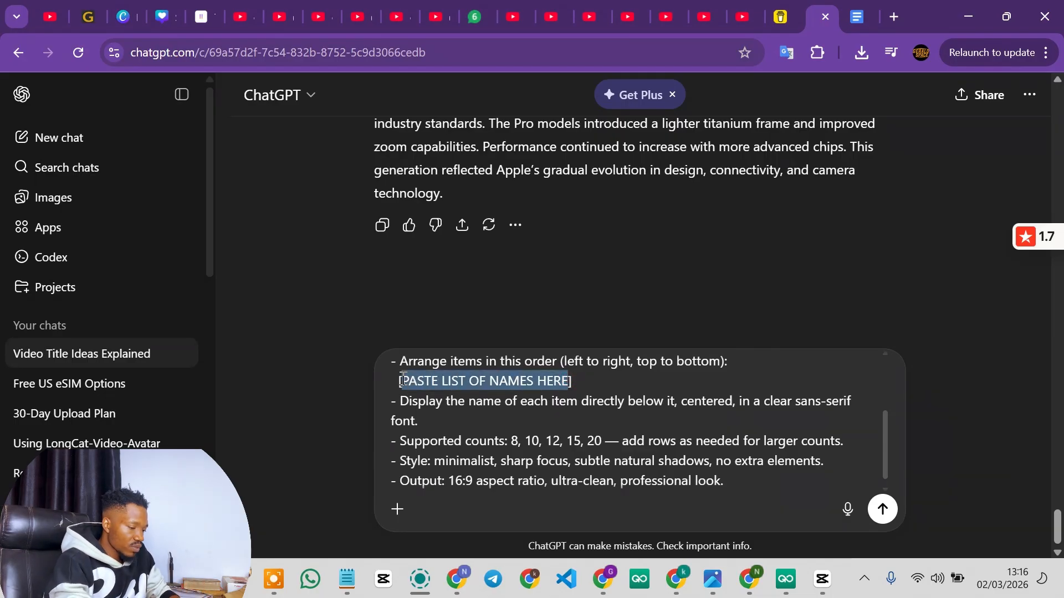
key(BackSpace)
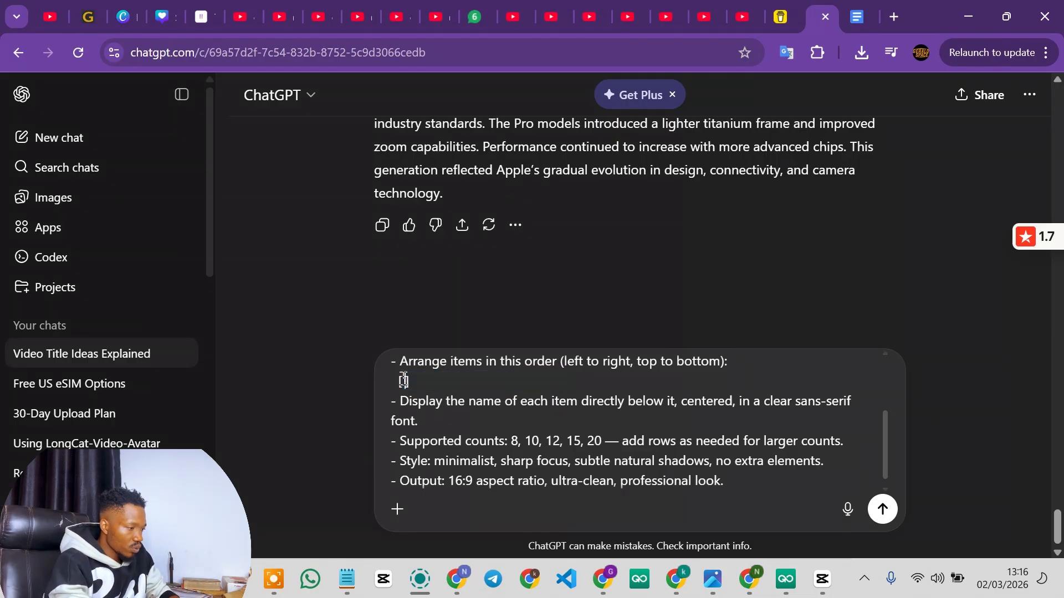
text(phone)
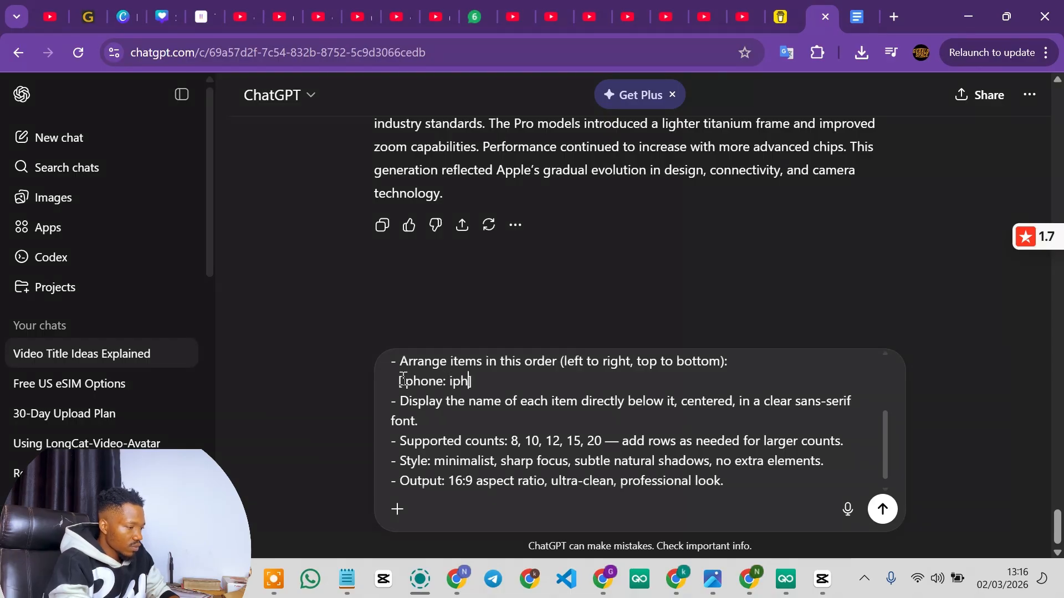
text(: iphone)
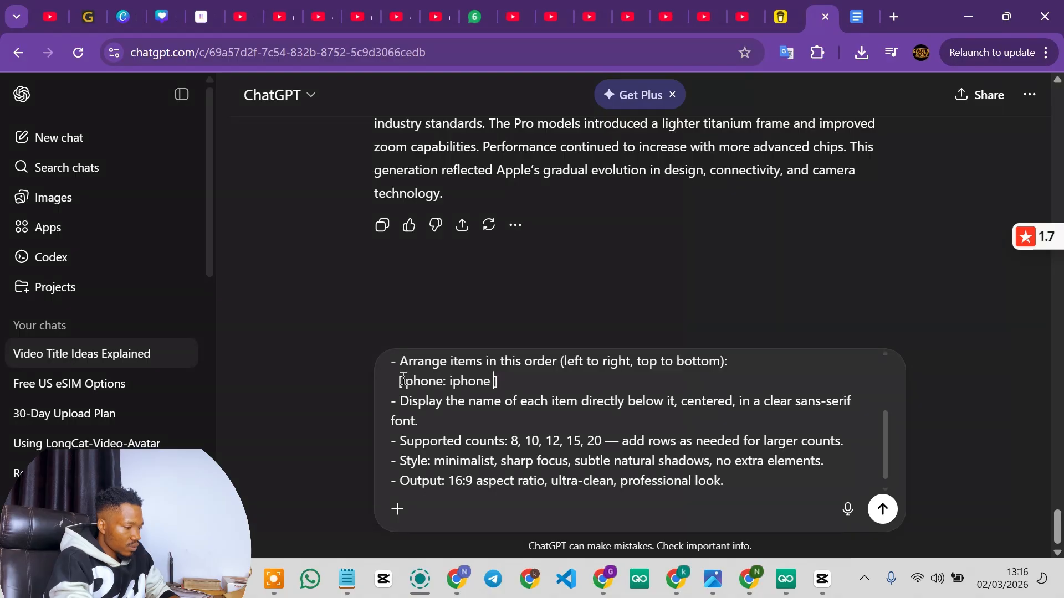
key(BackSpace)
key(BackSpace)
key(BackSpace)
key(BackSpace)
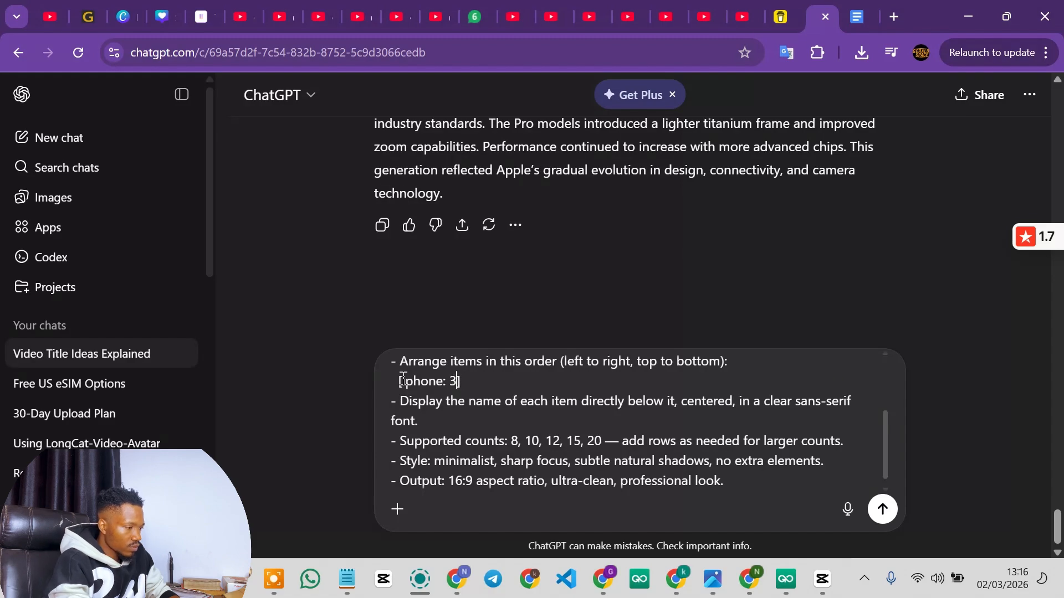
key(ctrl+v)
scroll(766, 472, down, 1)
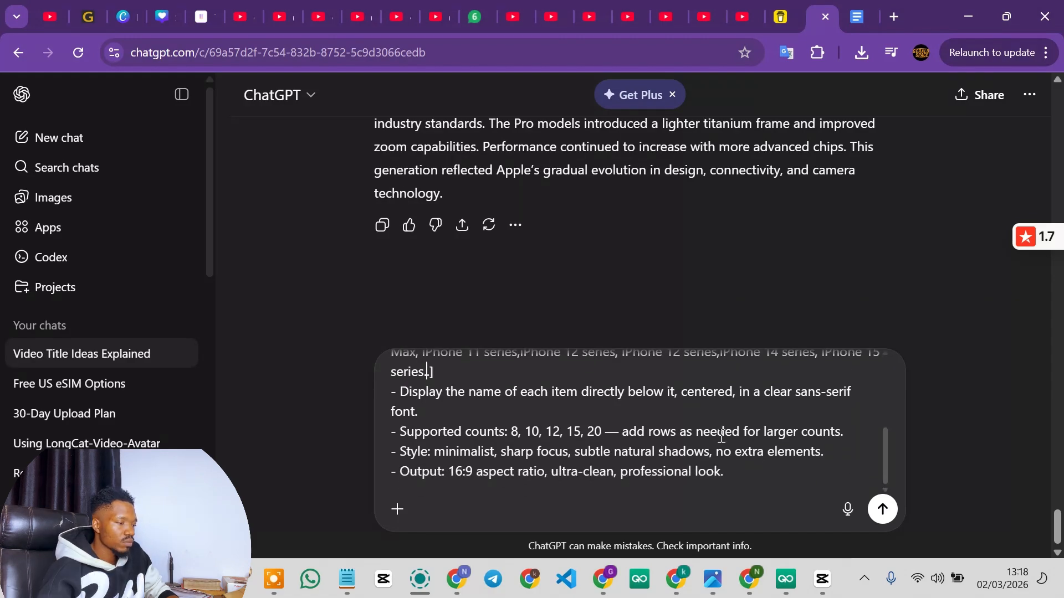
- Review the completed thumbnail prompt and send it to generate the image
scroll(721, 437, up, 10)
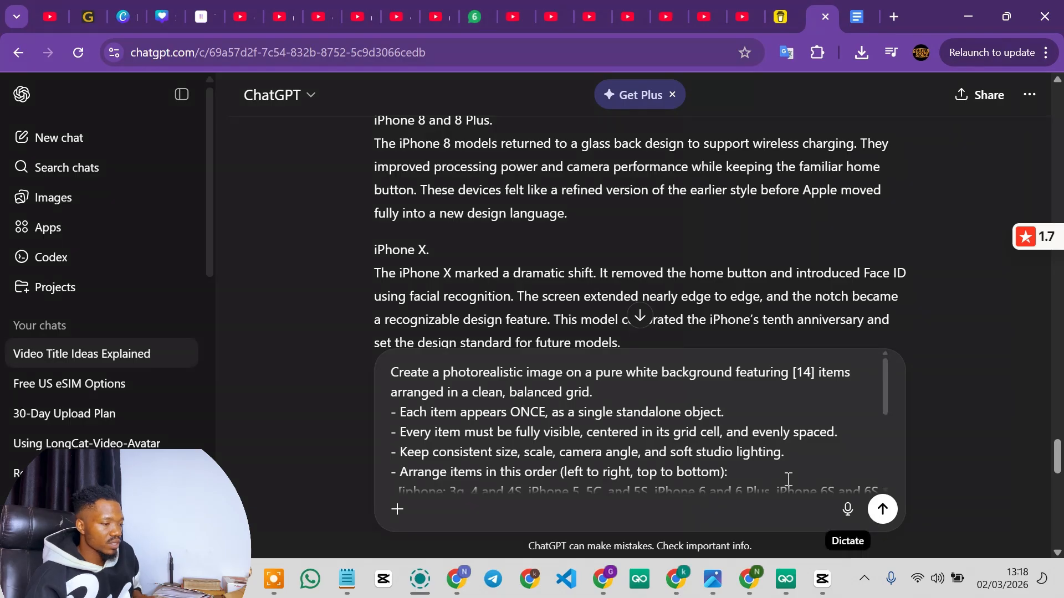
scroll(791, 361, down, 3)
scroll(925, 499, down, 5)
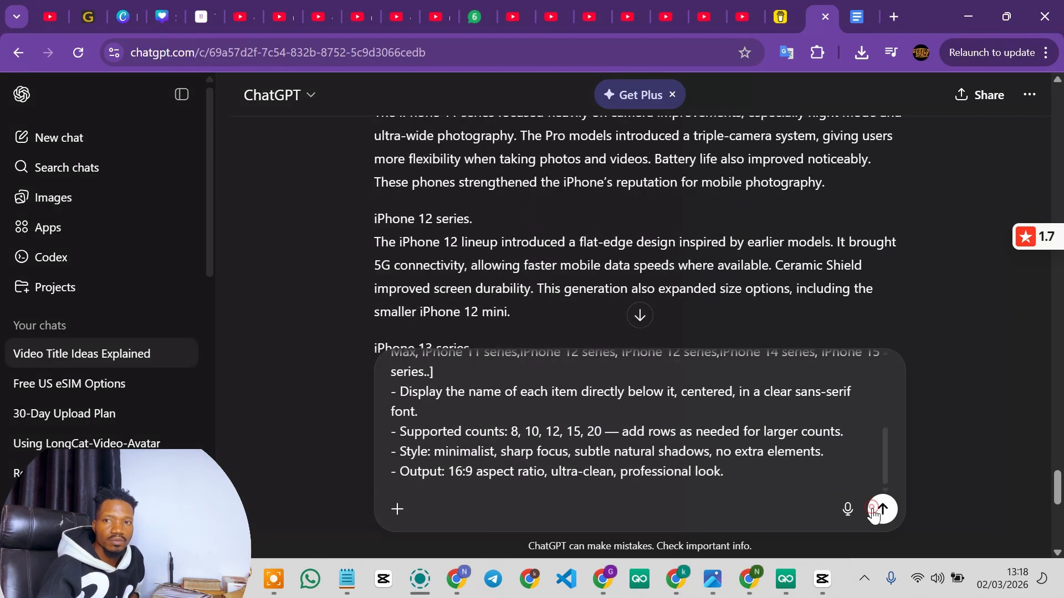
click(881, 510)
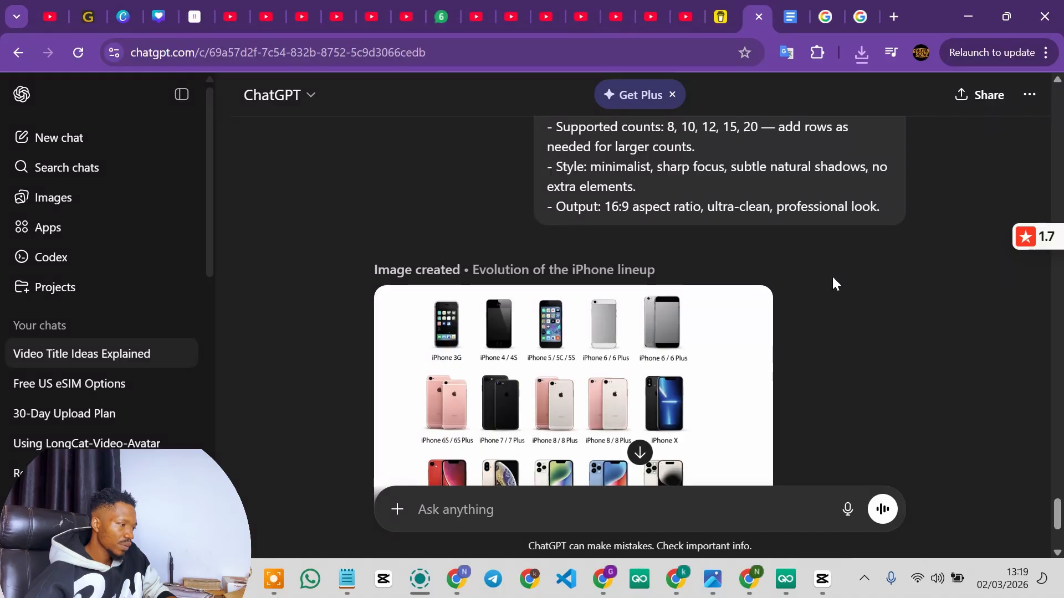
- Download the generated image of the iPhone lineup grid
scroll(836, 274, down, 2)
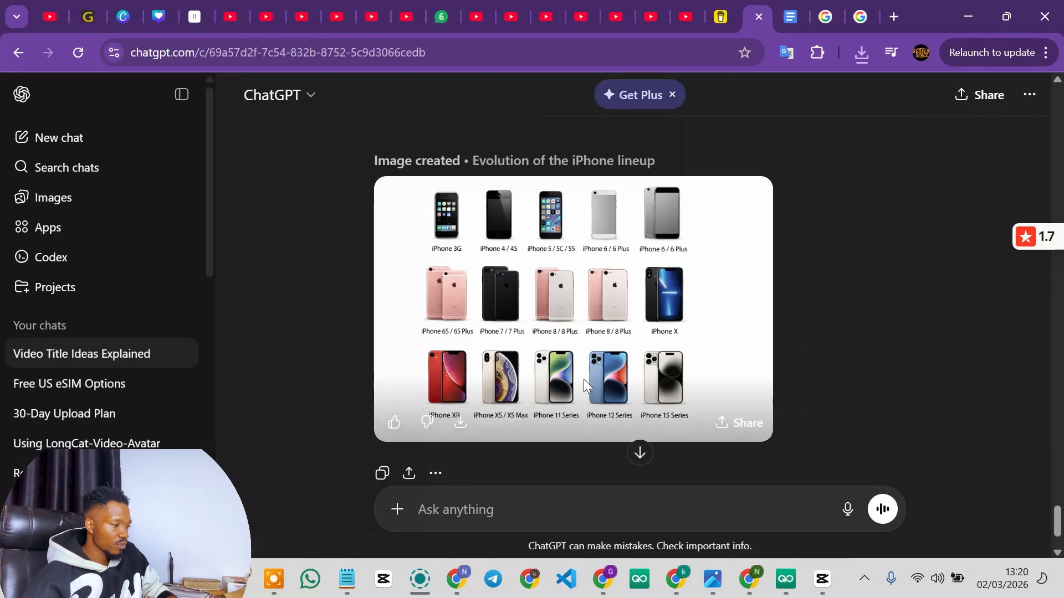
mouse_move(466, 316)
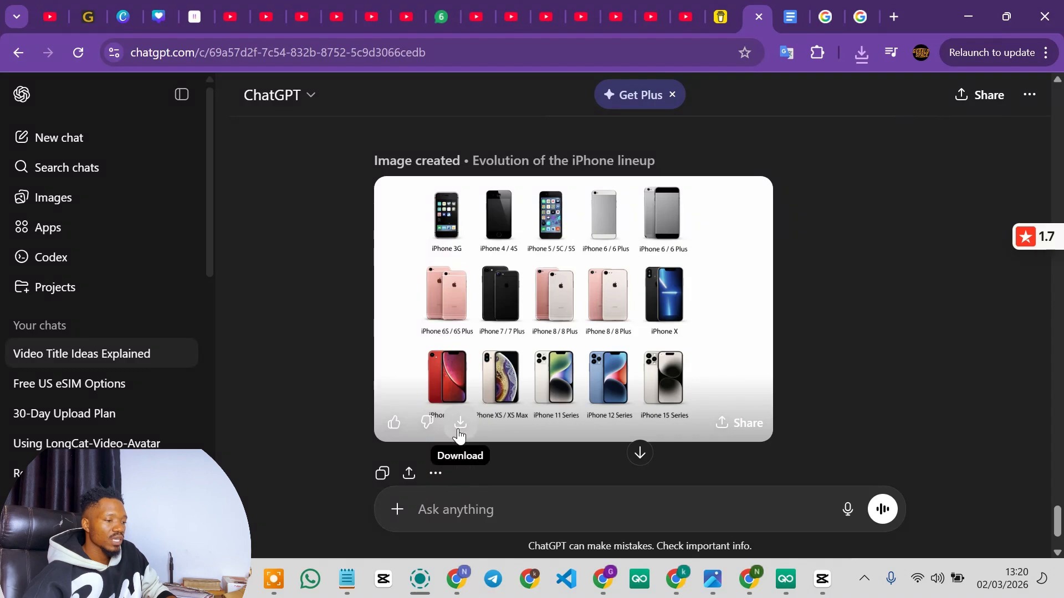
click(459, 427)
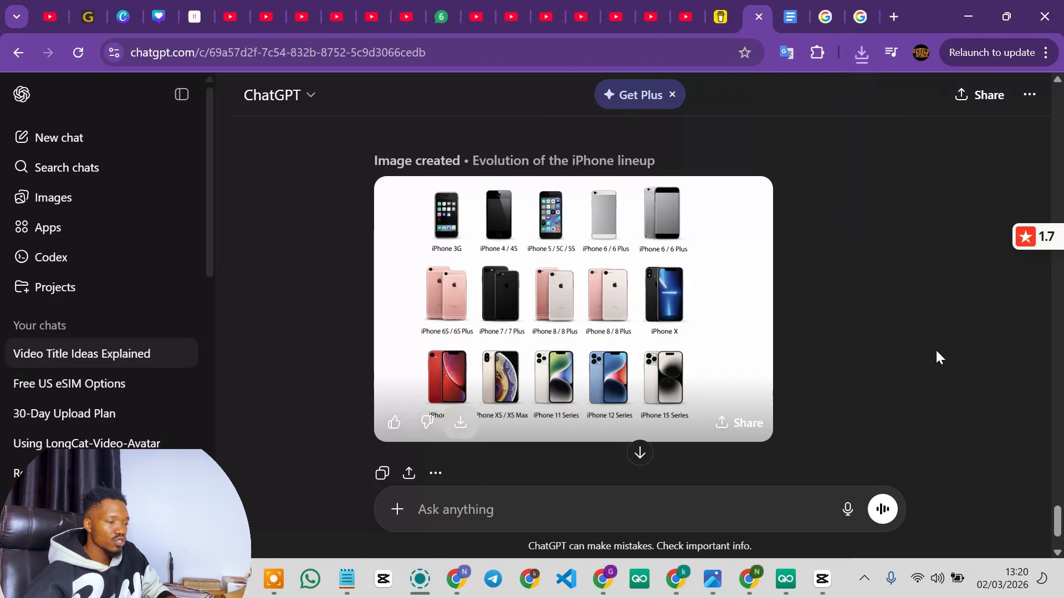
- Switch to CapCut, import the white brush-stroke texture background and stretch it on the timeline across the full voiceover length
click(823, 579)
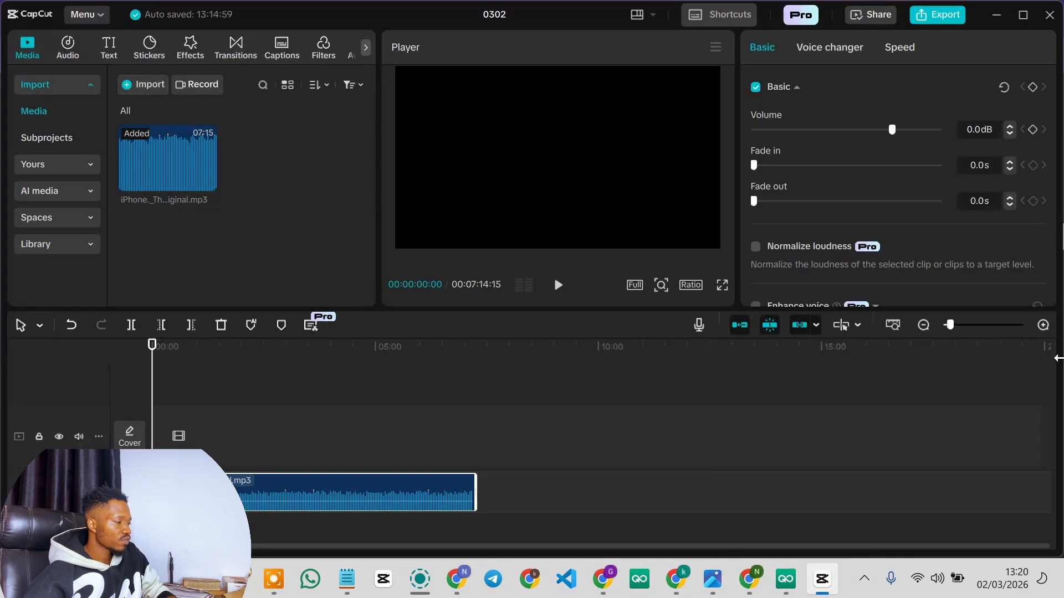
click(1043, 325)
click(1042, 325)
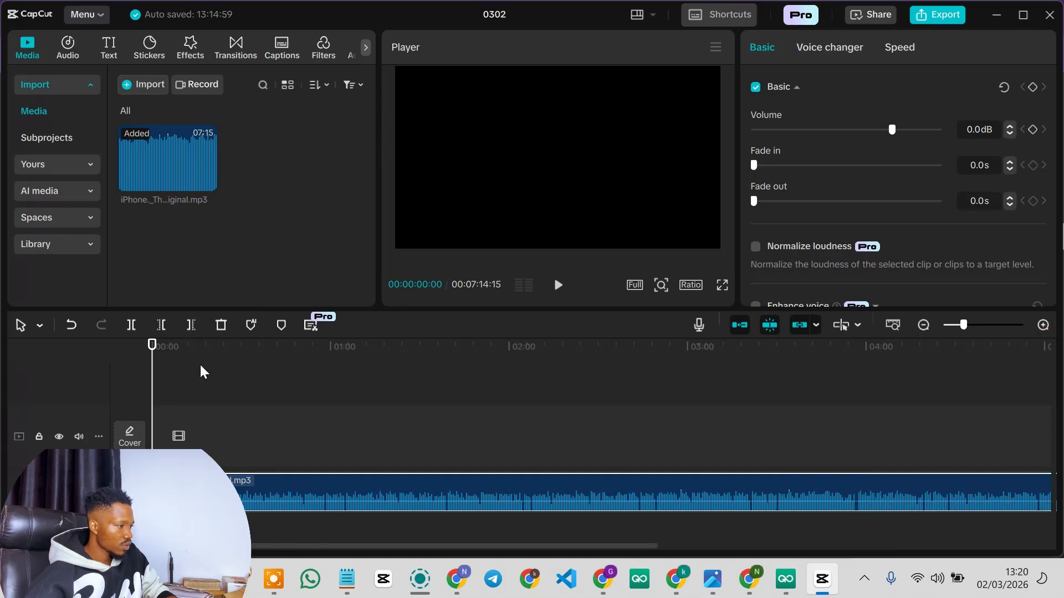
click(143, 85)
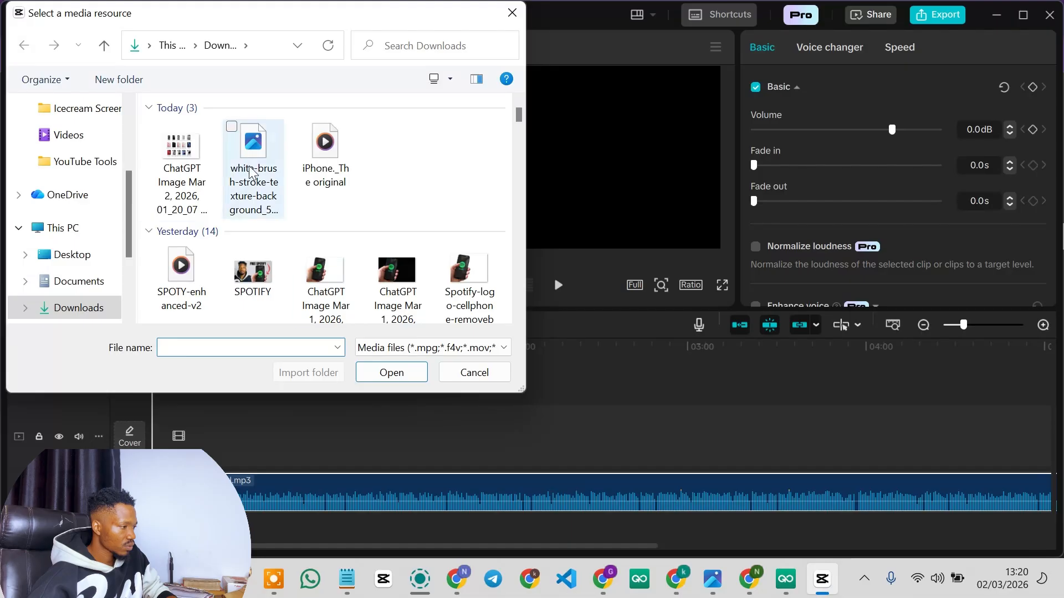
double_click(250, 159)
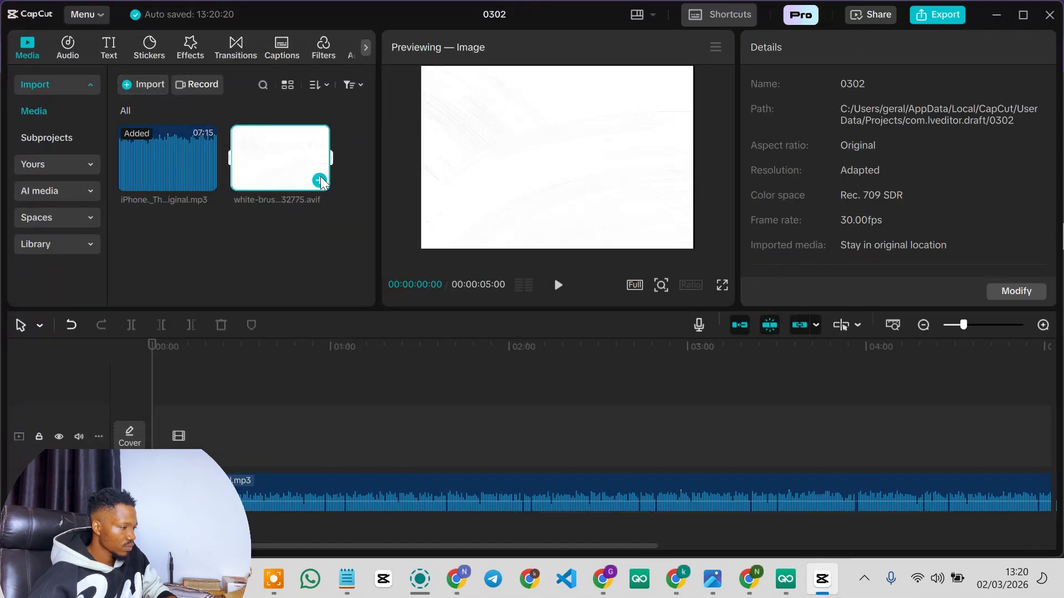
click(319, 180)
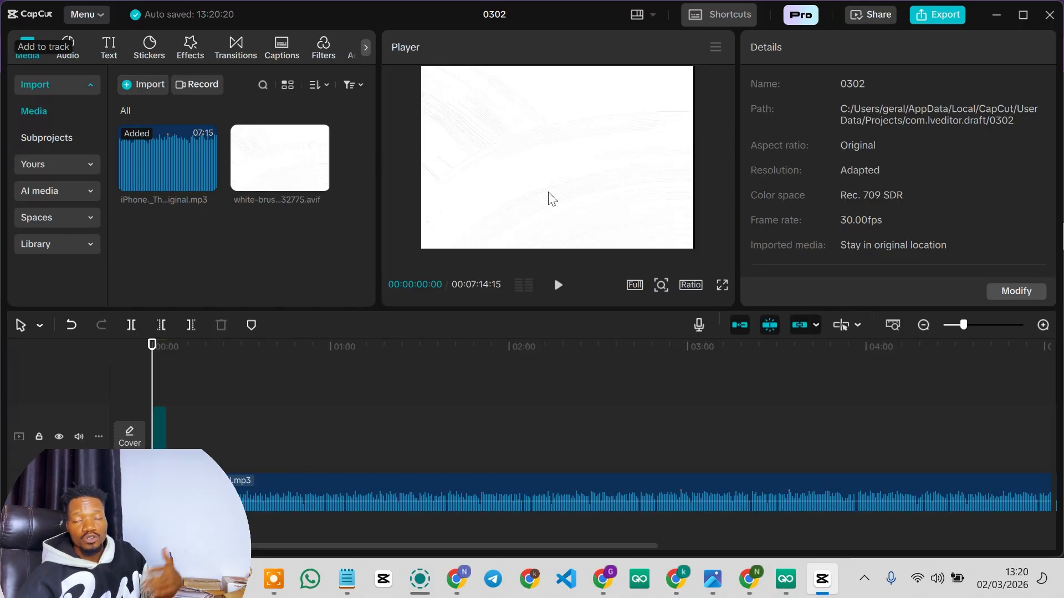
drag(767, 453, 796, 453)
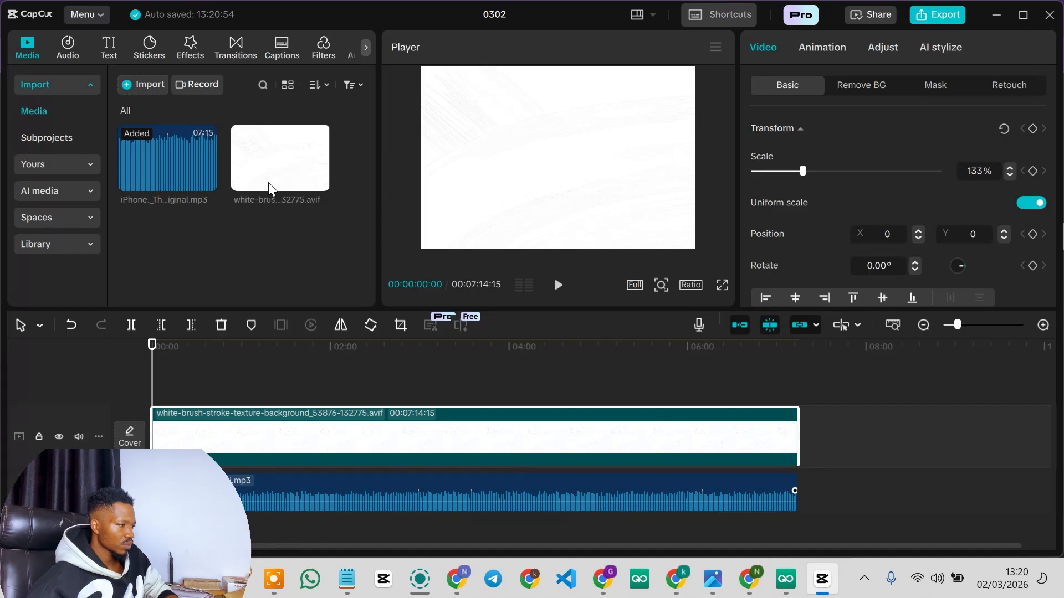
- Import the downloaded ChatGPT iPhone grid image and place it above the white background at the start of the timeline
click(139, 83)
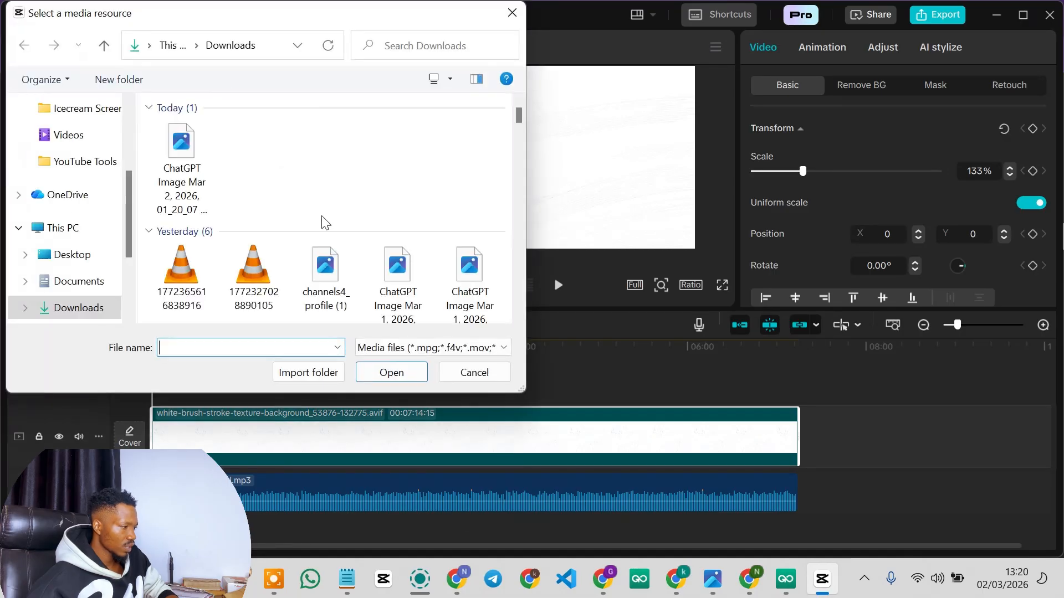
double_click(188, 152)
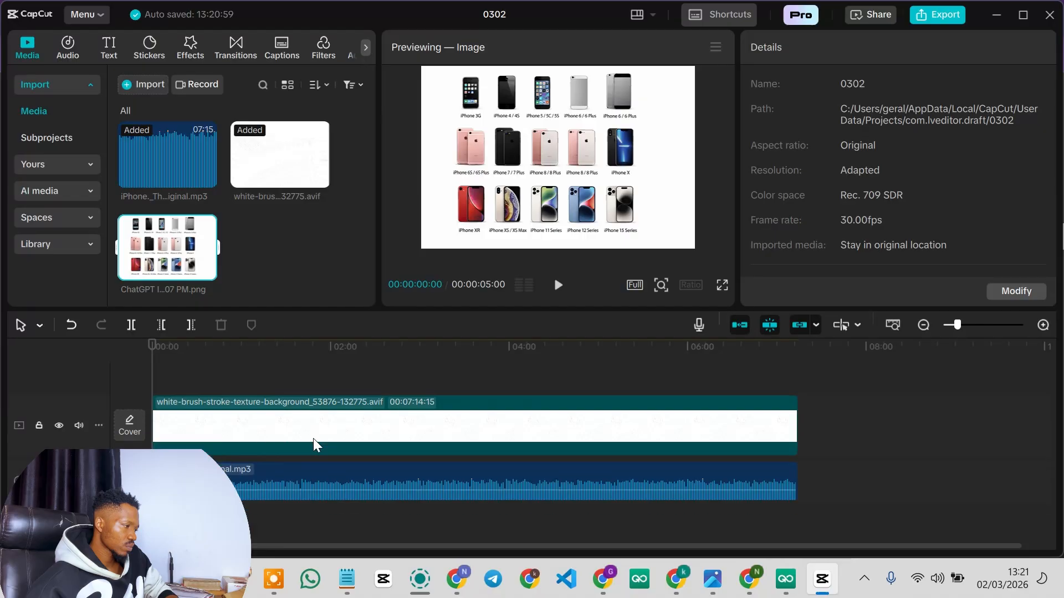
drag(180, 254, 158, 387)
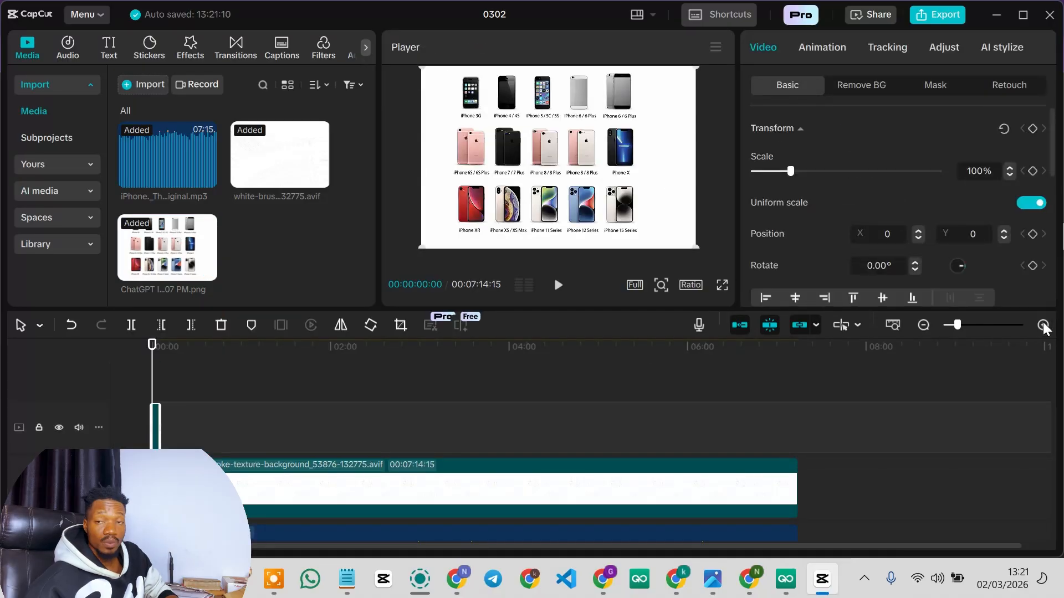
- Shrink the iPhone grid image to 81% scale, keeping it centred on the white background
click(1044, 325)
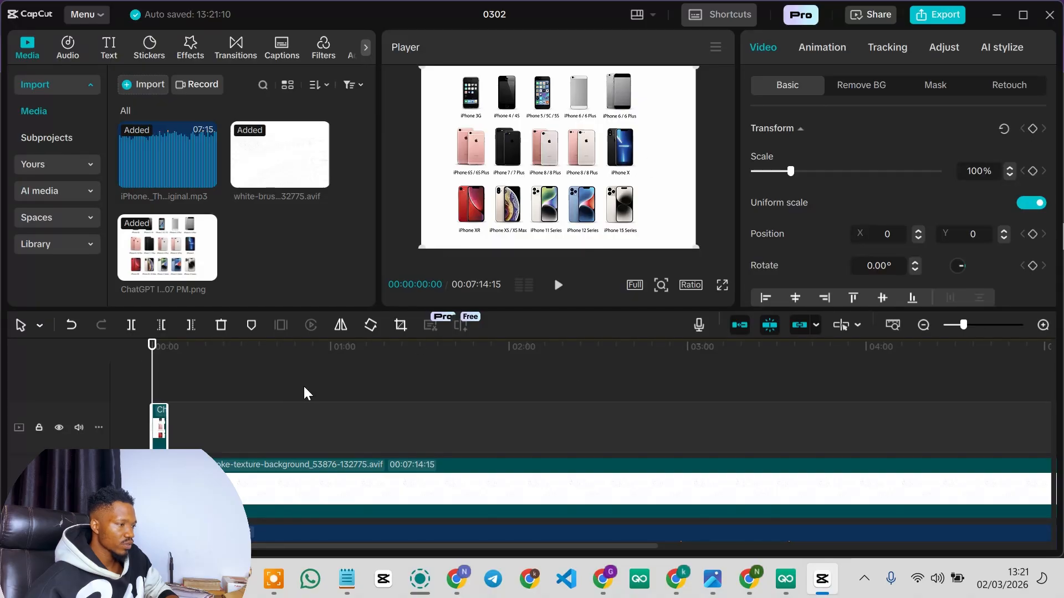
drag(694, 69, 655, 92)
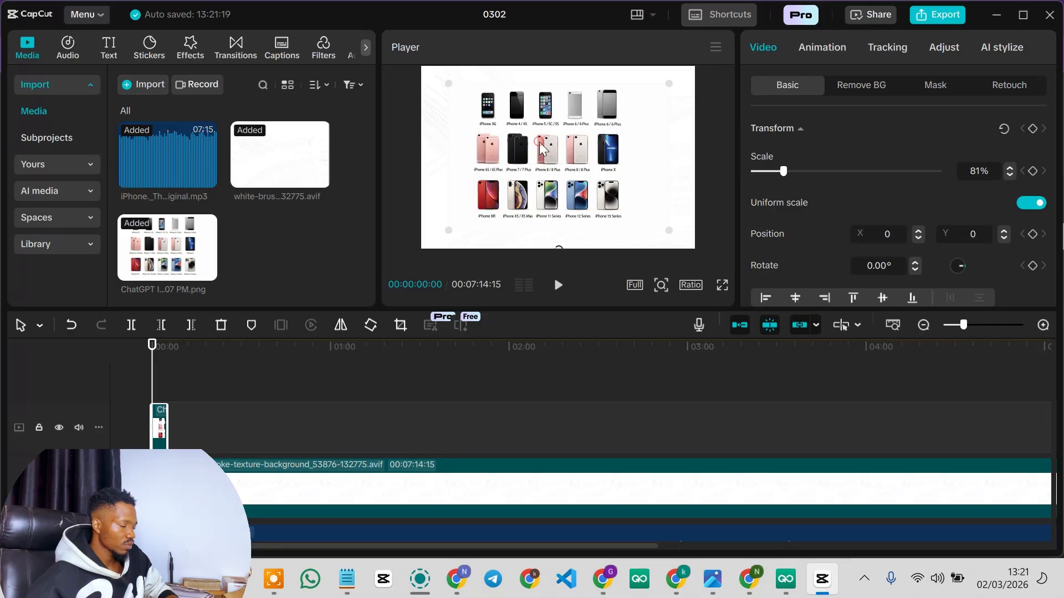
drag(541, 145, 542, 153)
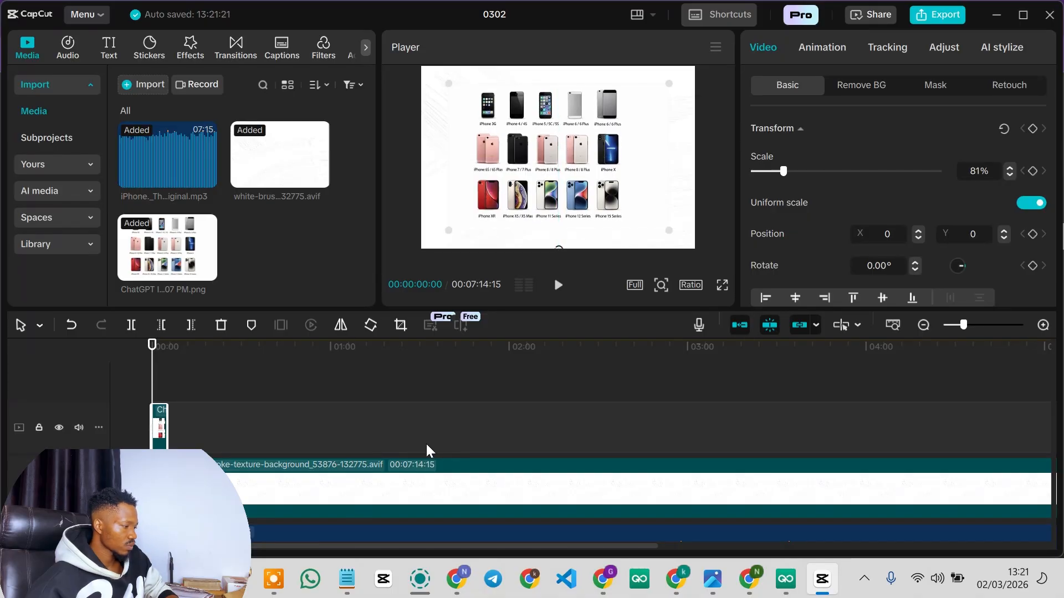
- Adjust the iPhone grid clip's end to 00:00:07:17, playing the opening narration to find the cut point
click(1043, 325)
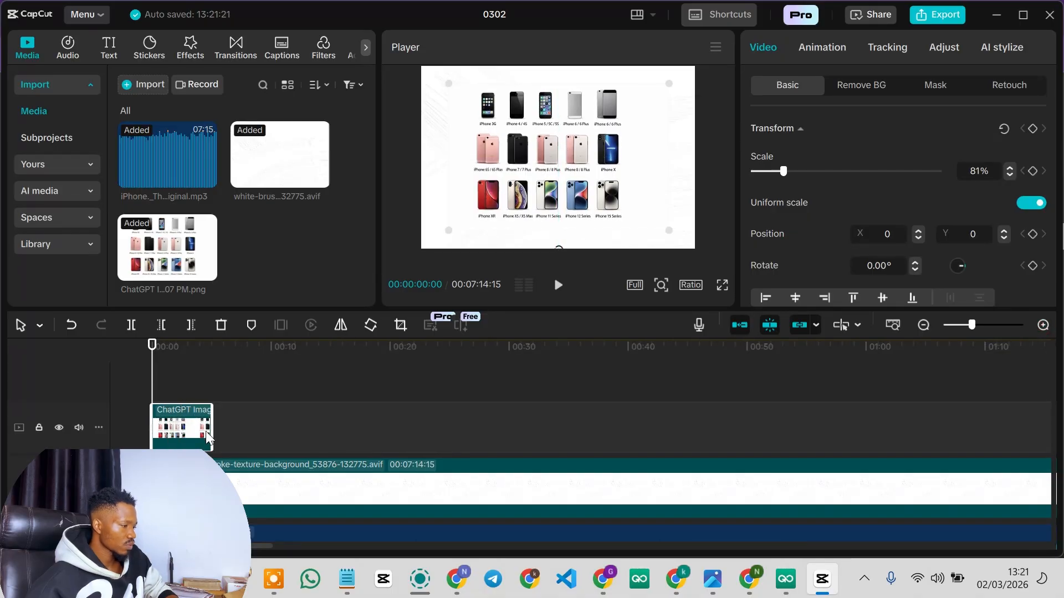
drag(210, 430, 267, 429)
key(space)
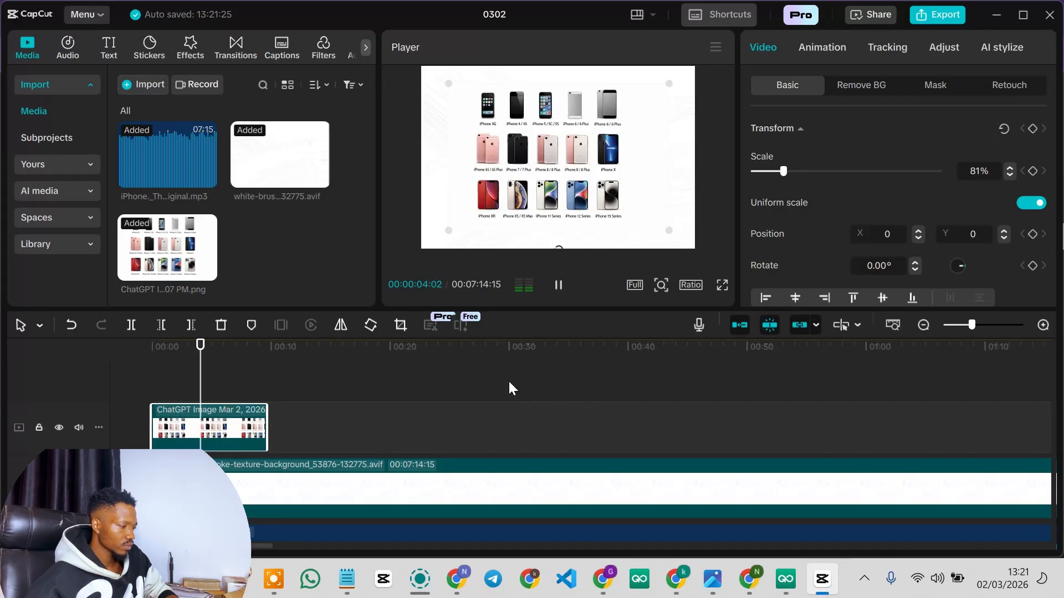
scroll(421, 405, down, 2)
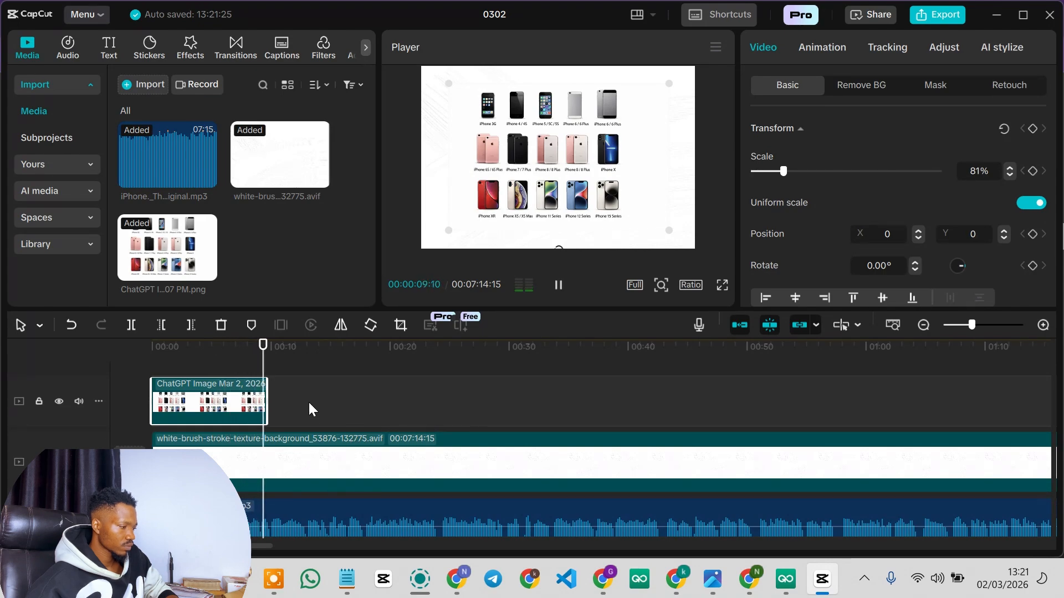
key(space)
click(171, 364)
key(space)
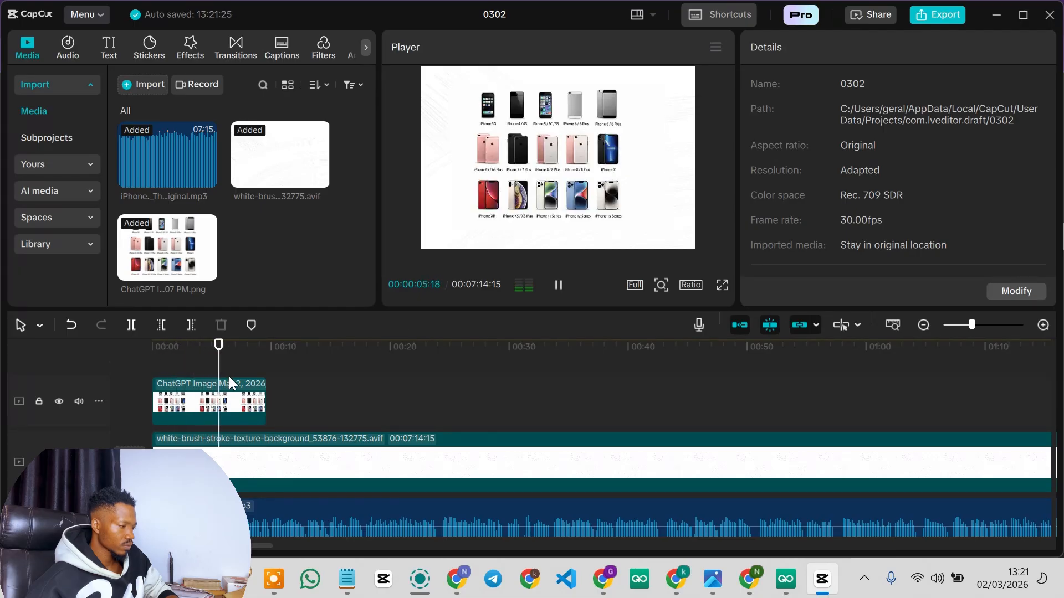
key(space)
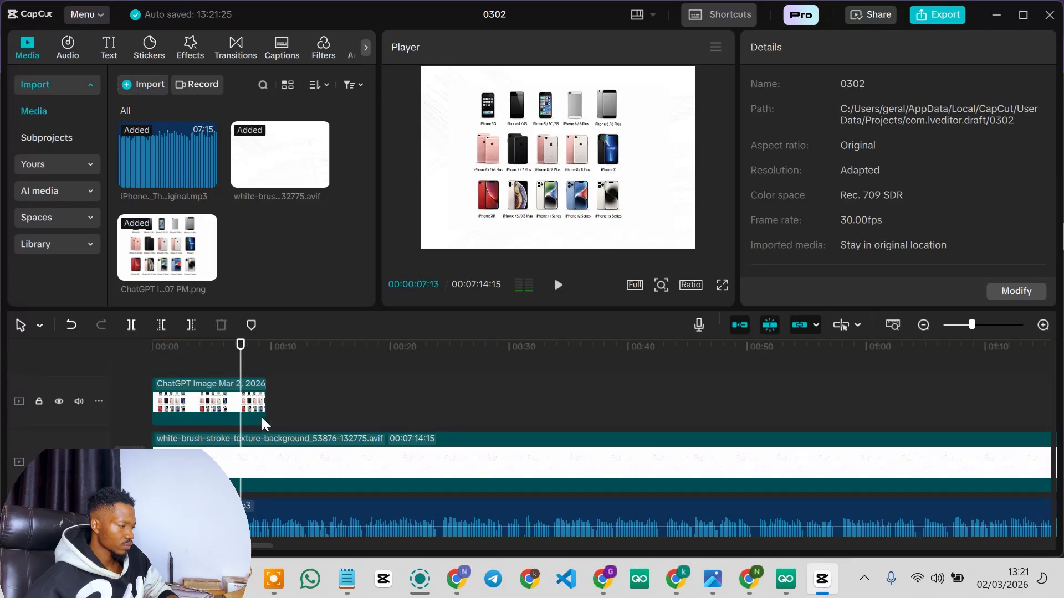
click(255, 413)
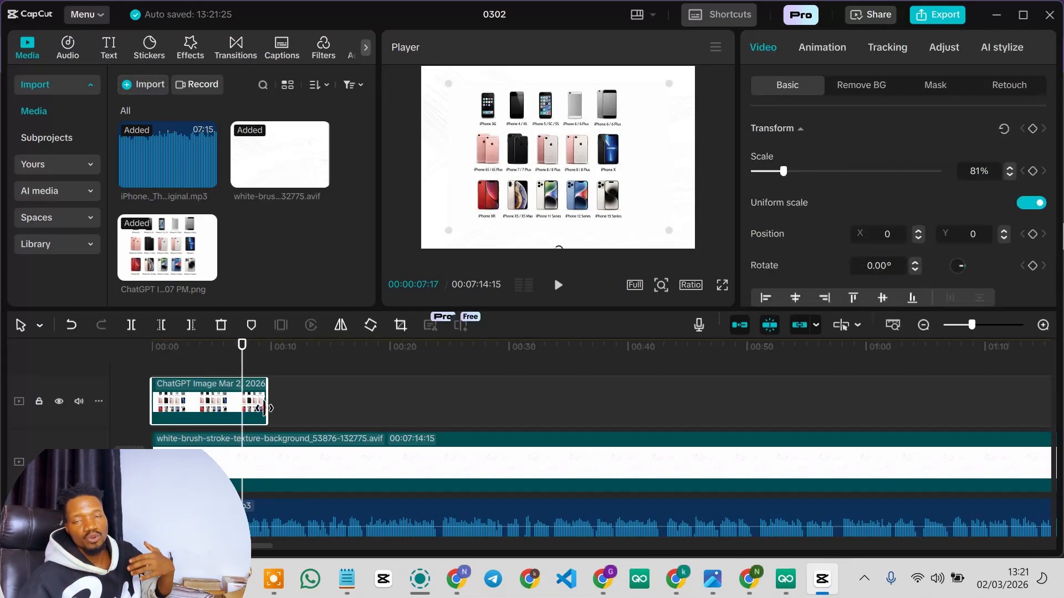
drag(265, 410, 242, 410)
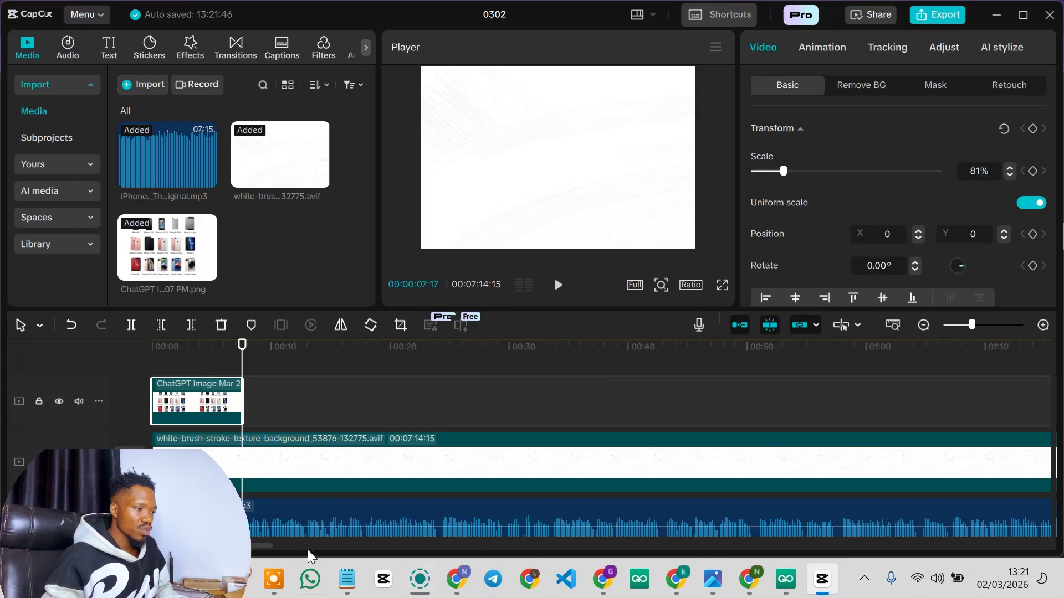
- Switch to the browser and open the Pexels and Mixkit stock-asset sites in new tabs
click(237, 580)
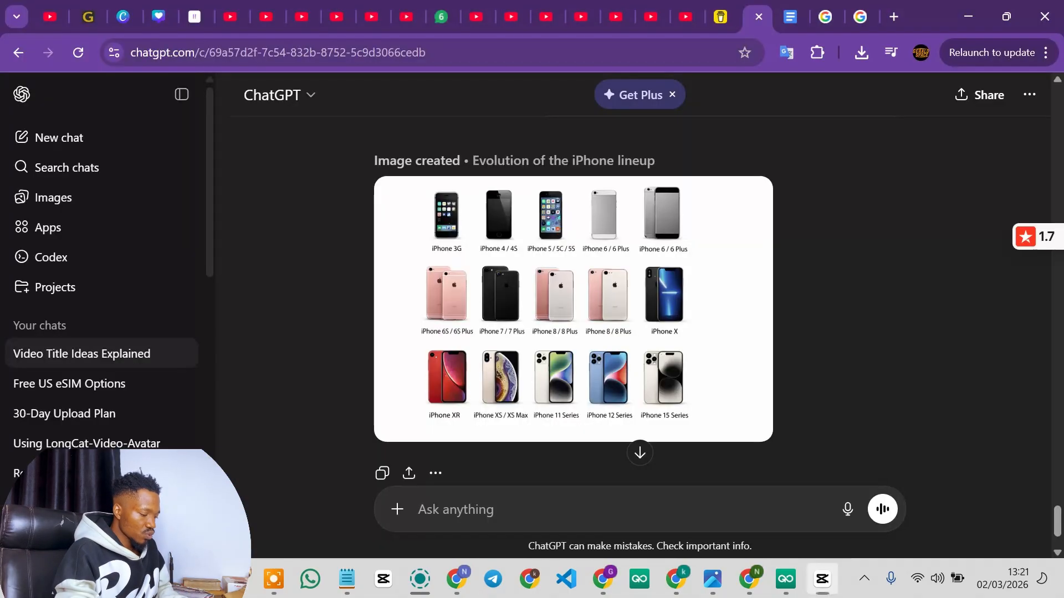
click(895, 16)
text(pexe)
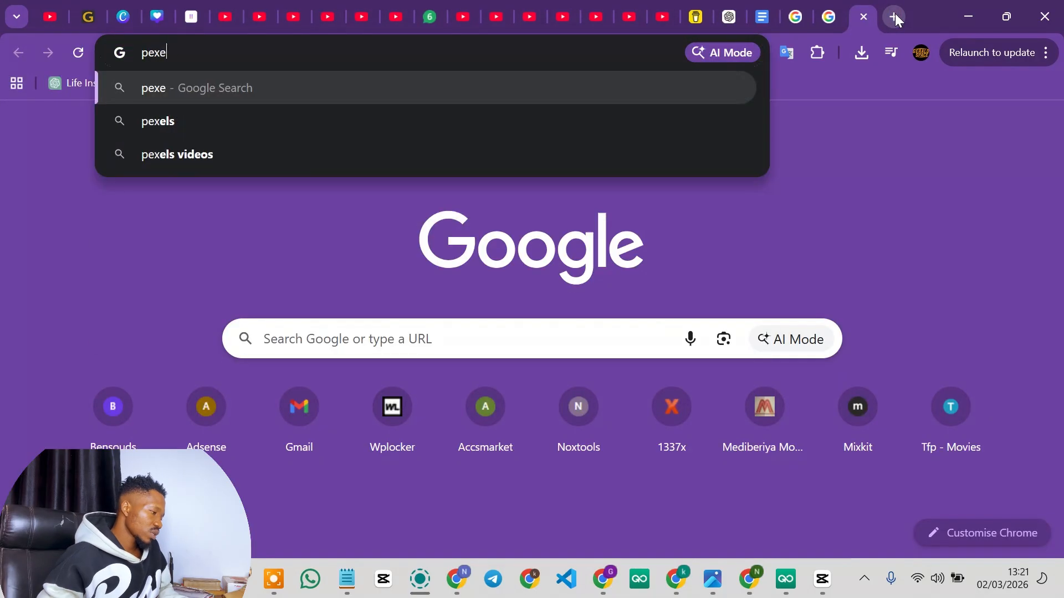
text(l)
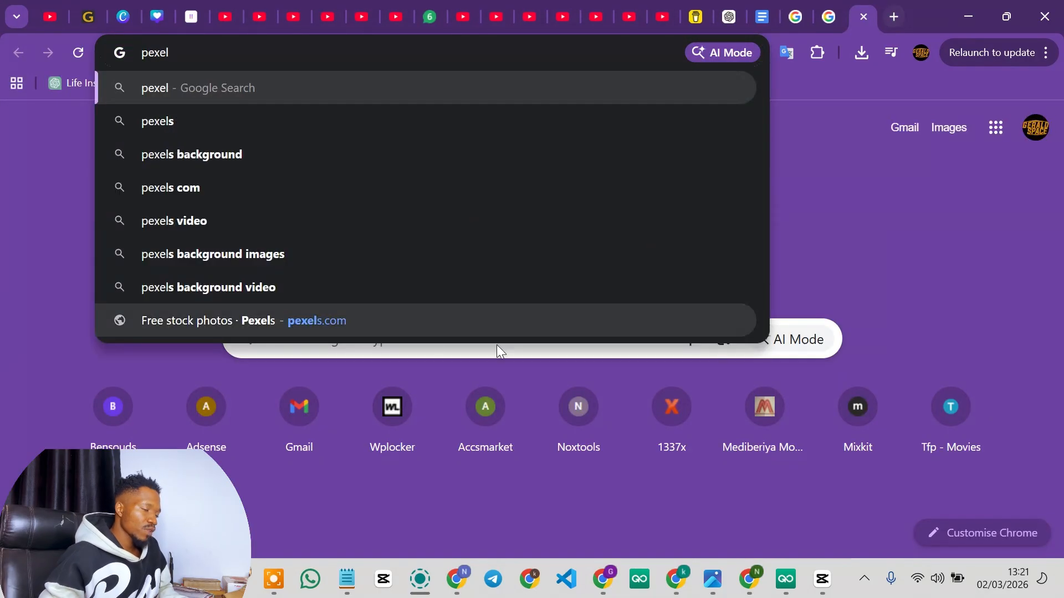
click(295, 324)
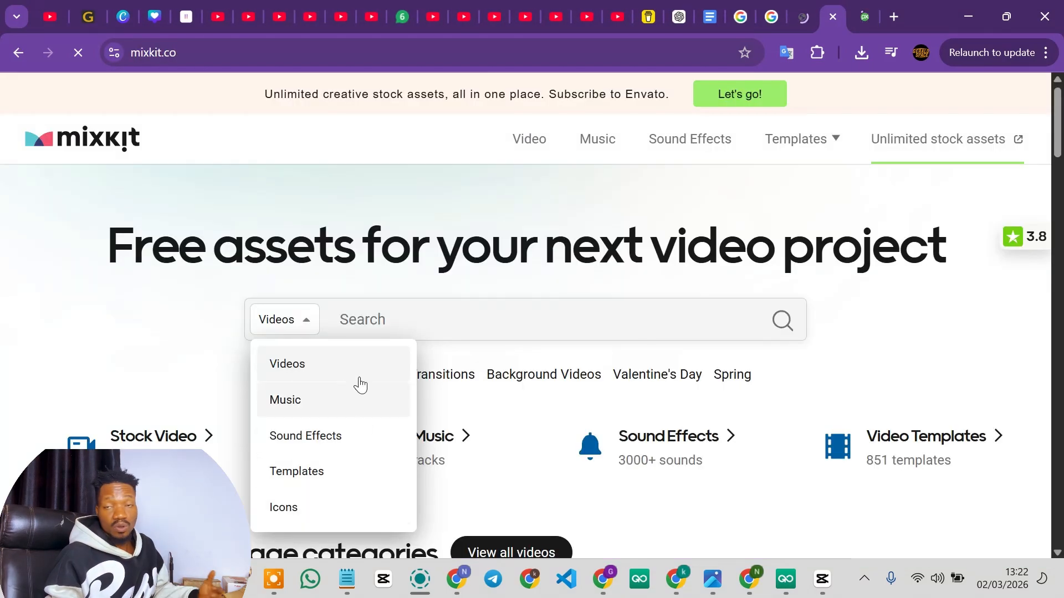
click(356, 385)
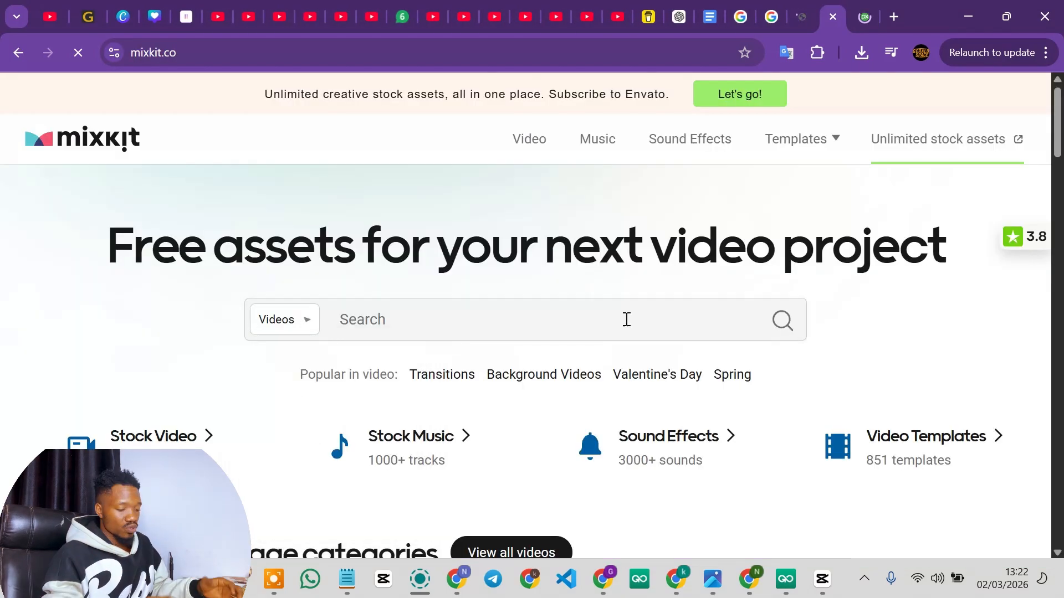
- Search Google for "first iphone" in a new tab and browse the image results
click(900, 18)
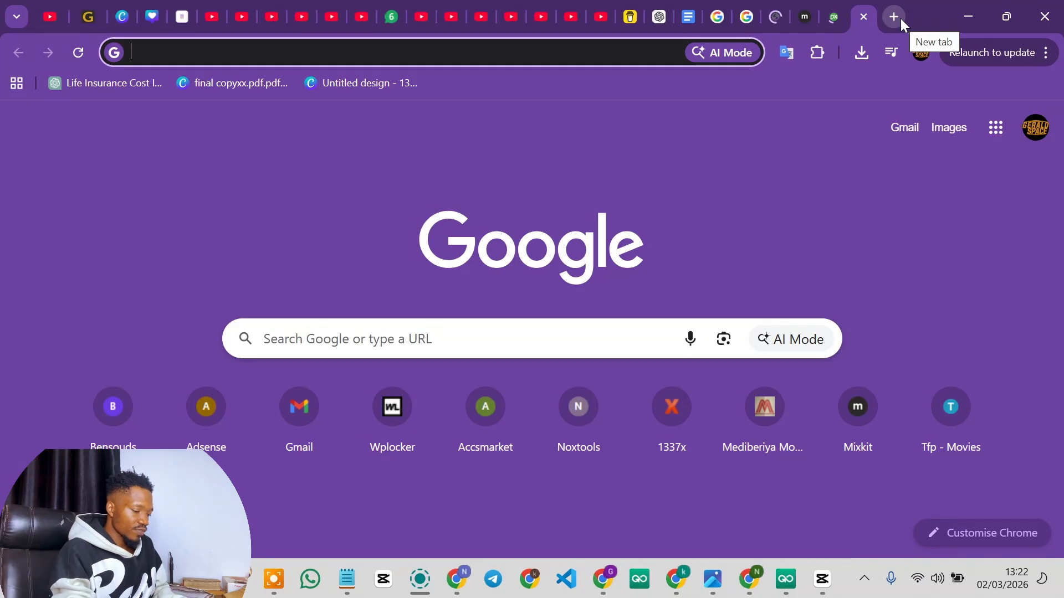
text(first )
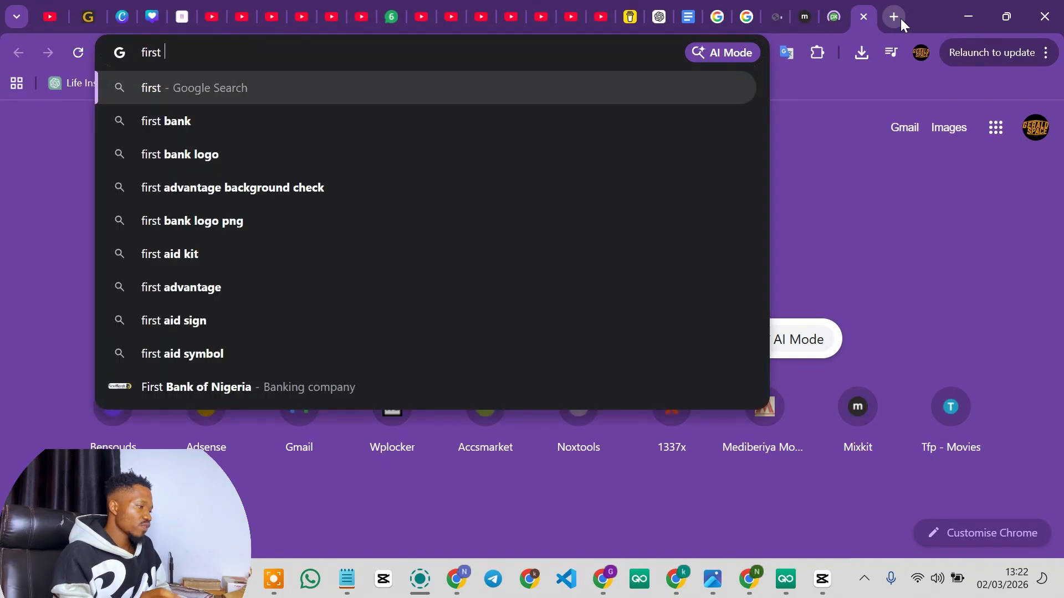
text(iphone)
key(Return)
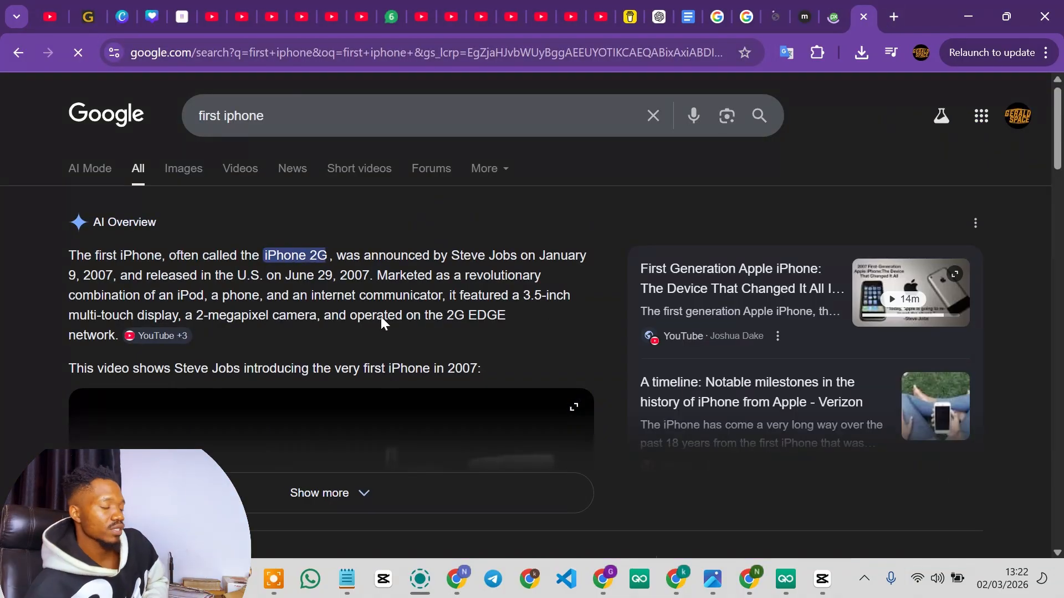
click(176, 171)
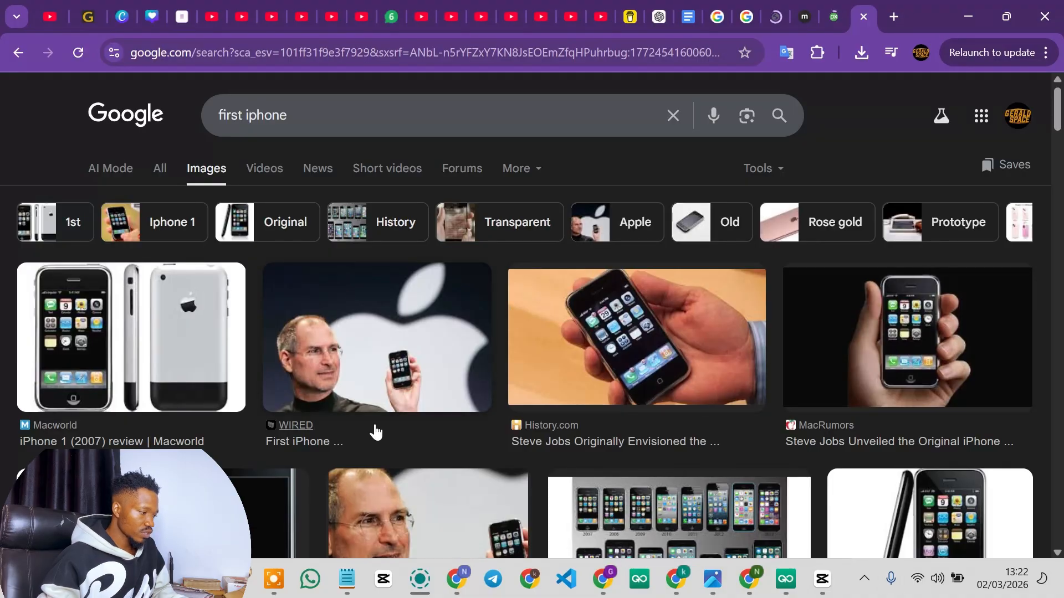
scroll(576, 371, down, 2)
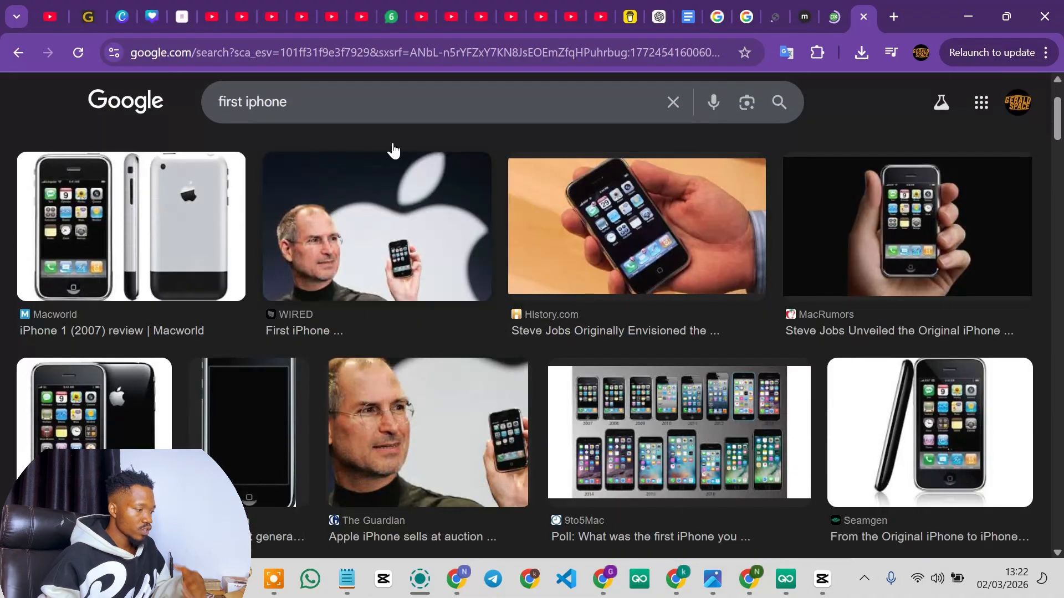
- Open the WIRED photo of Steve Jobs holding the first iPhone in its own tab and save the image to Downloads
right_click(378, 192)
click(451, 211)
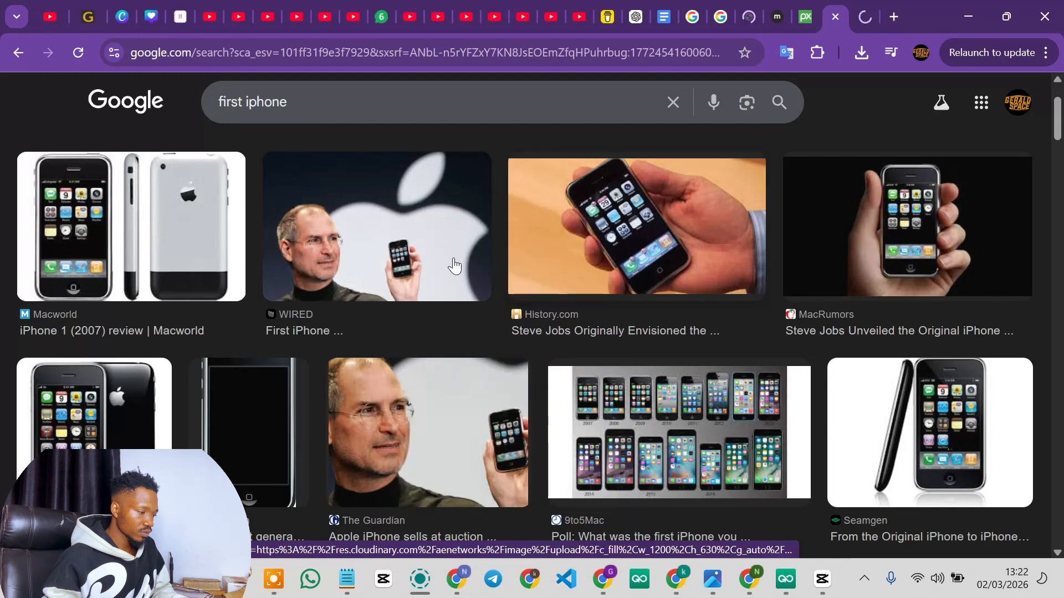
click(863, 12)
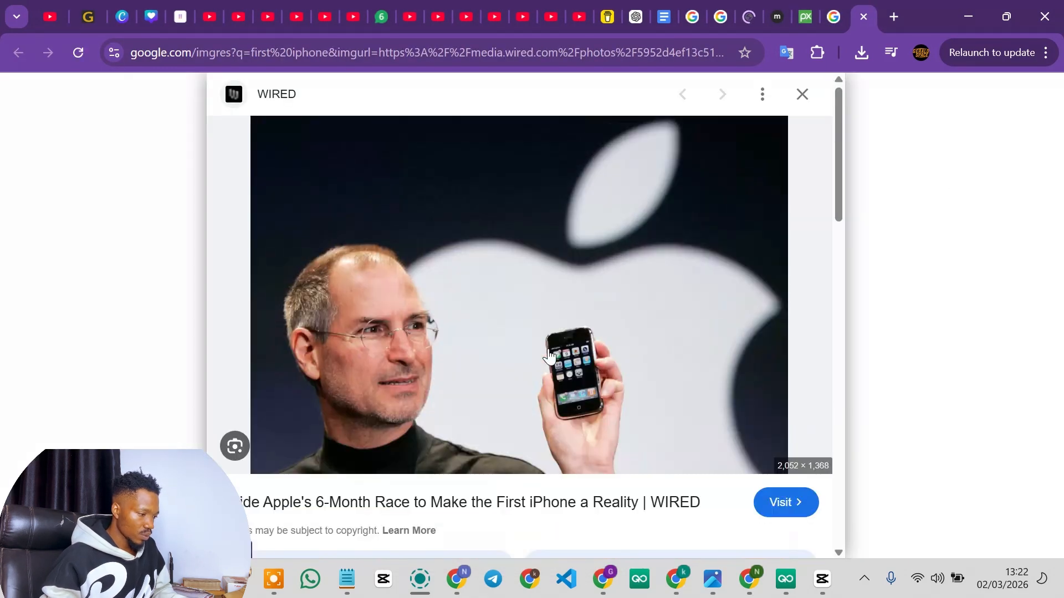
right_click(478, 293)
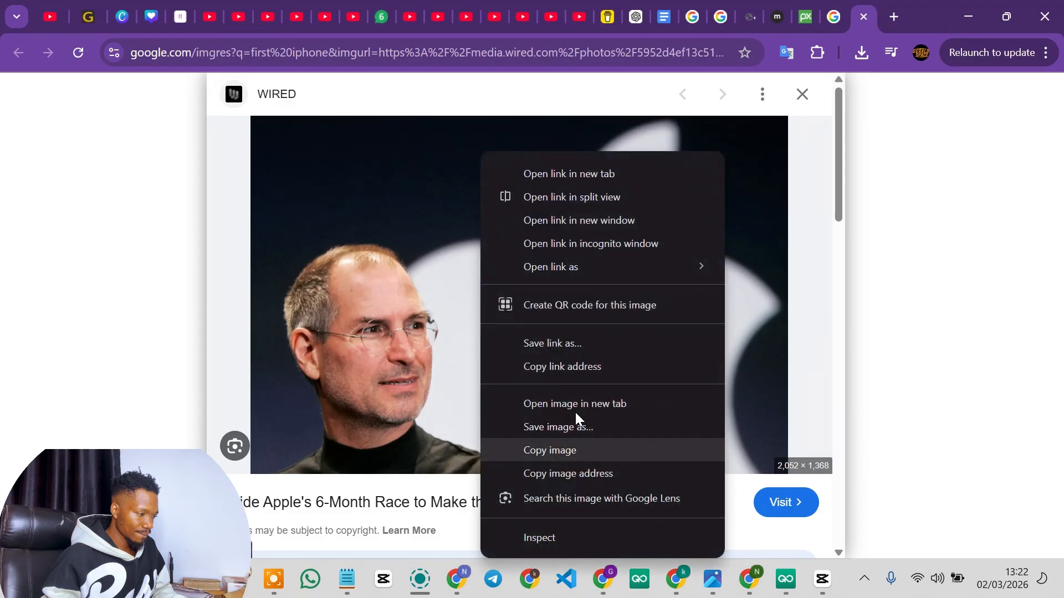
click(563, 427)
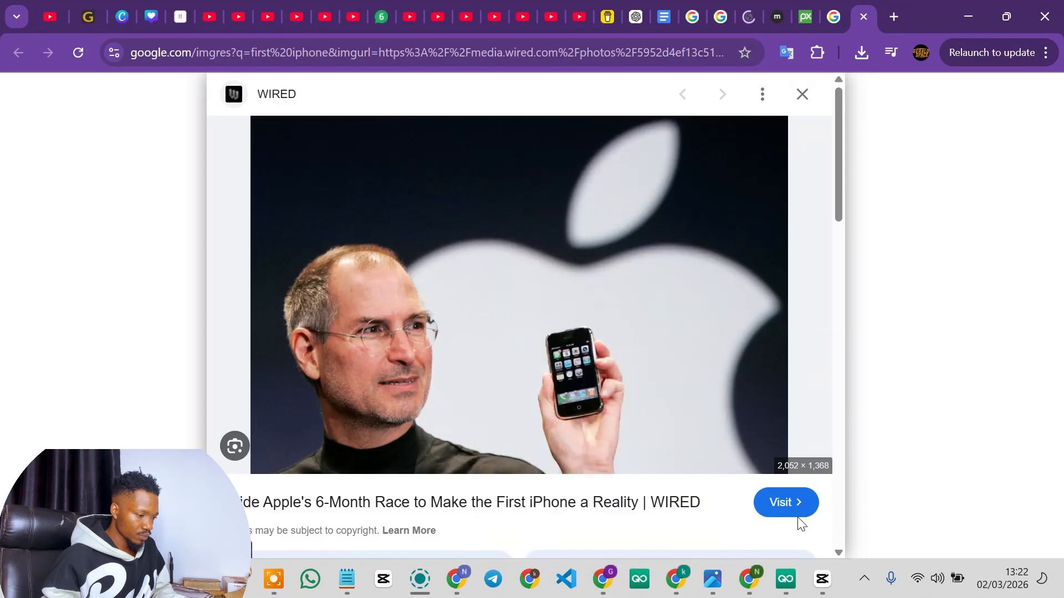
click(390, 371)
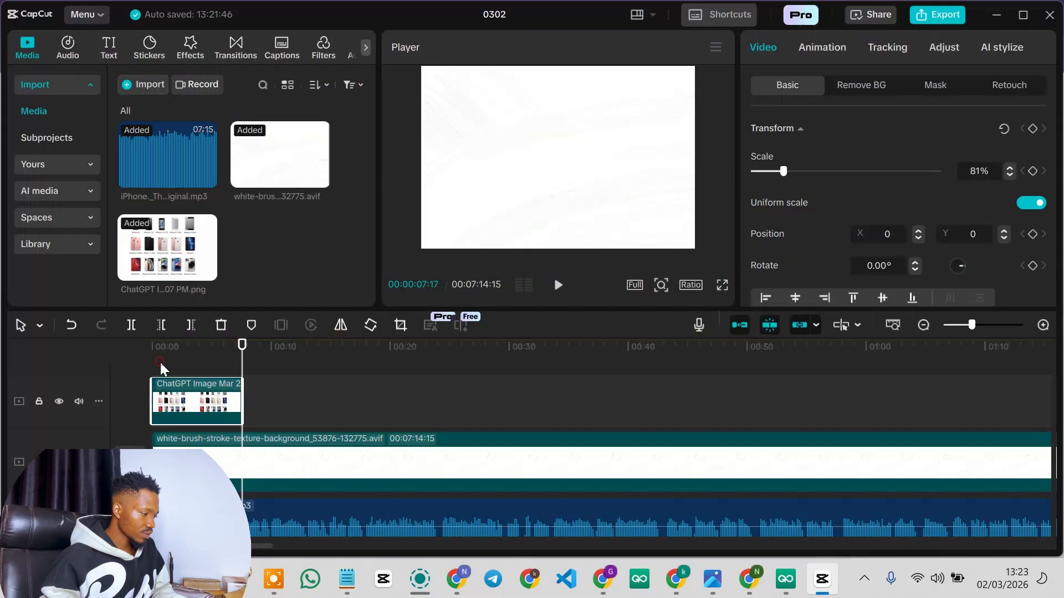
- In CapCut, trim the iPhone grid clip to end at 00:00:01:16 by the narration and place a second copy directly after it
click(161, 362)
key(space)
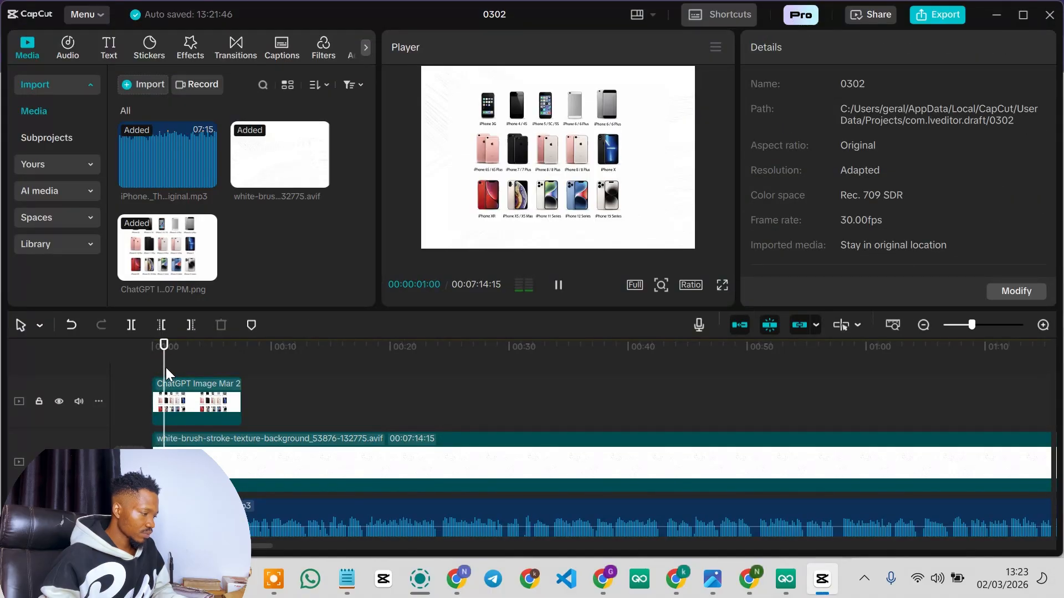
key(space)
click(184, 407)
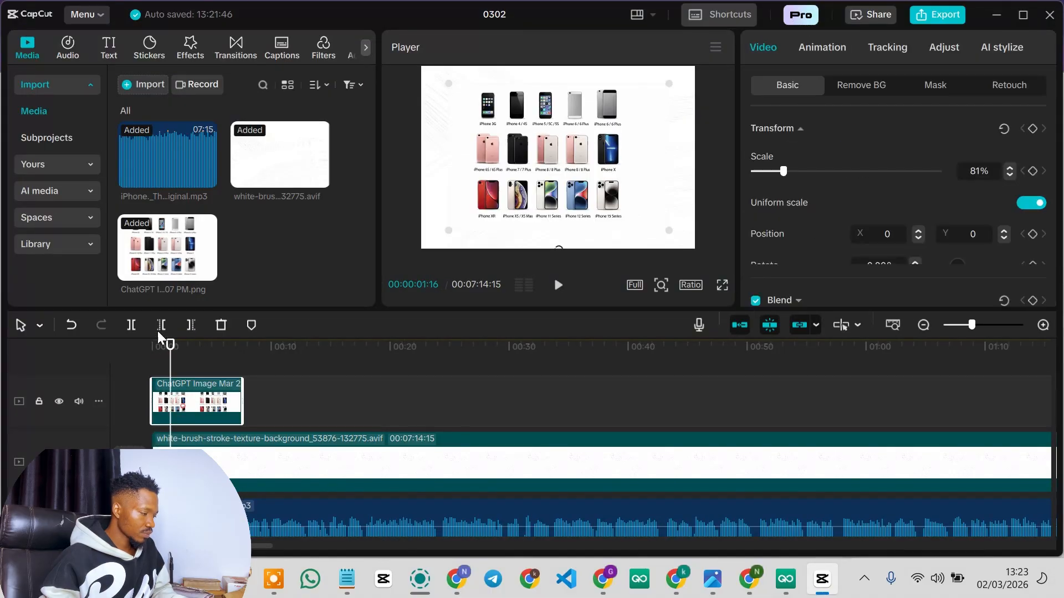
click(190, 324)
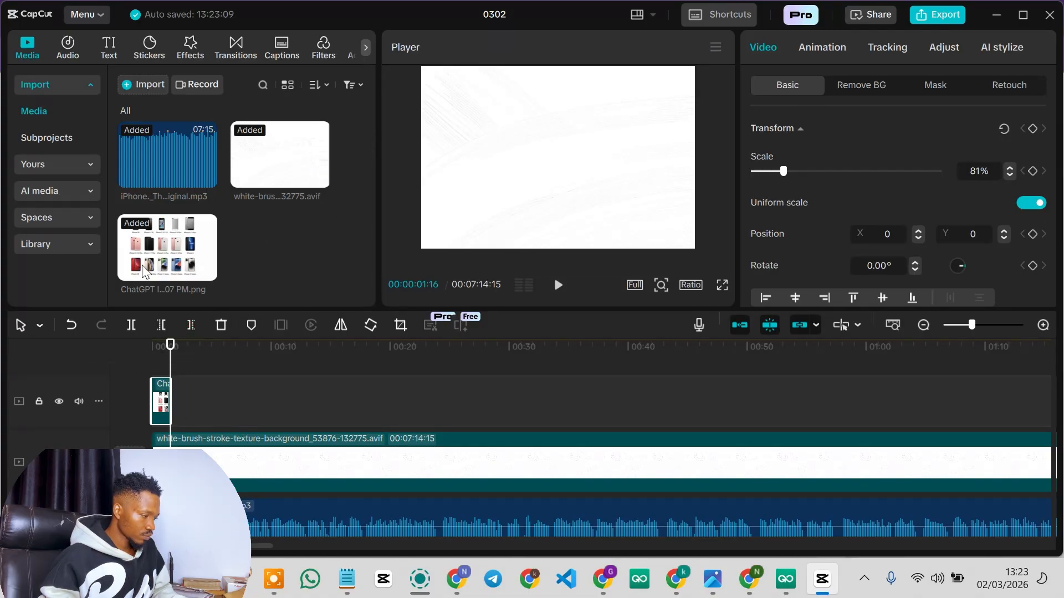
drag(183, 260, 175, 394)
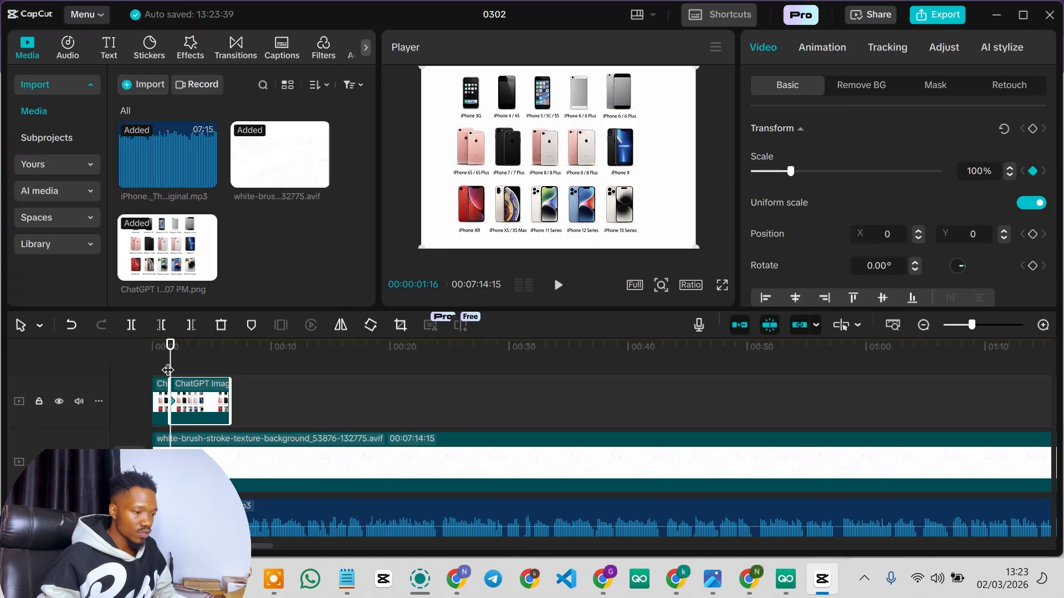
- Try a keyframed zoom on the second iPhone grid clip, reaching 150% scale at 00:00:02:00 with position X 1166, Y -638, and preview it
click(1042, 325)
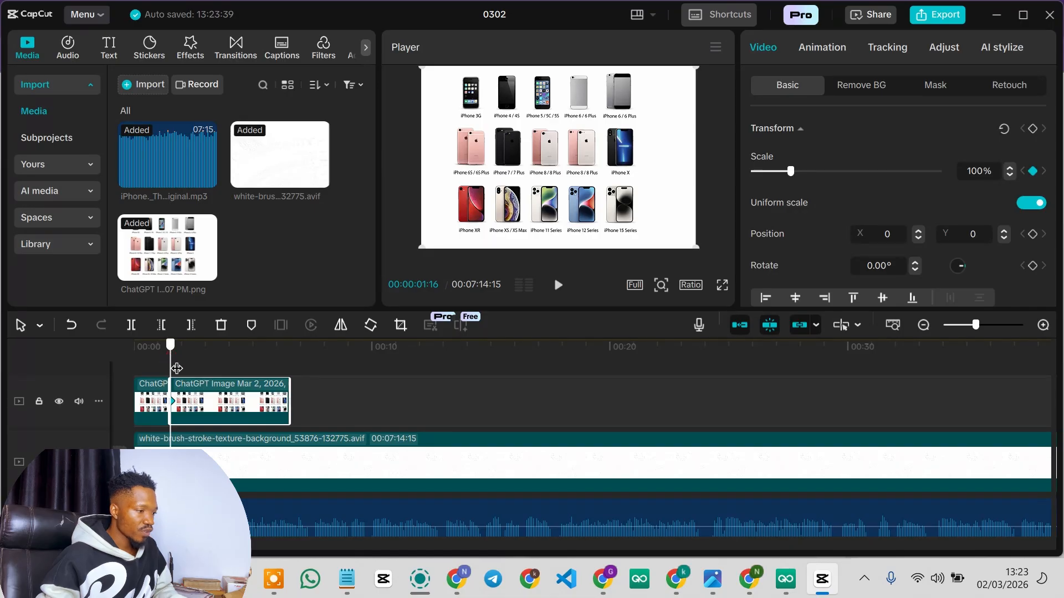
drag(177, 369, 188, 363)
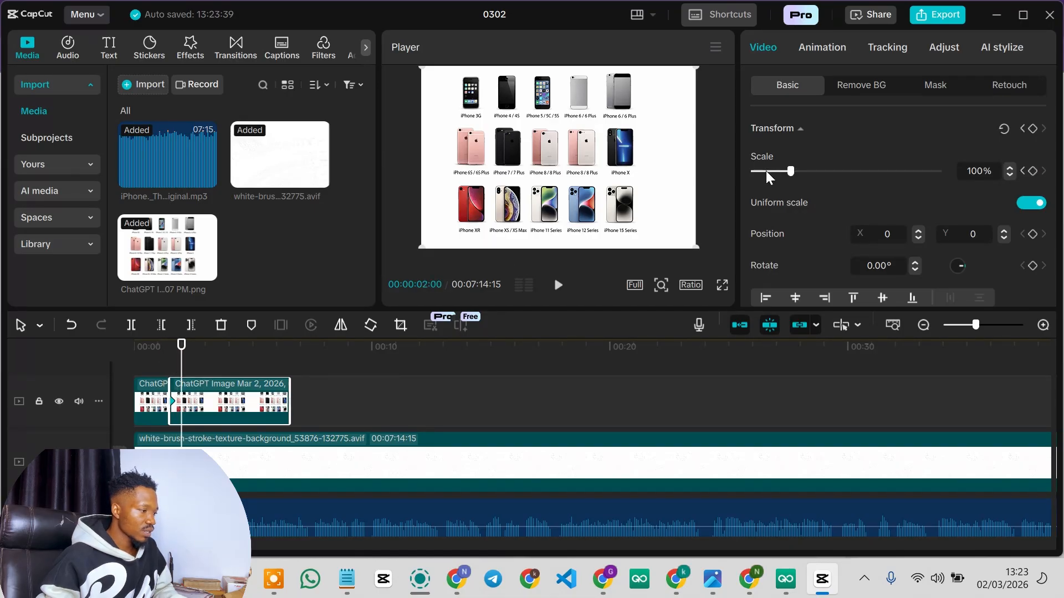
drag(797, 172, 800, 172)
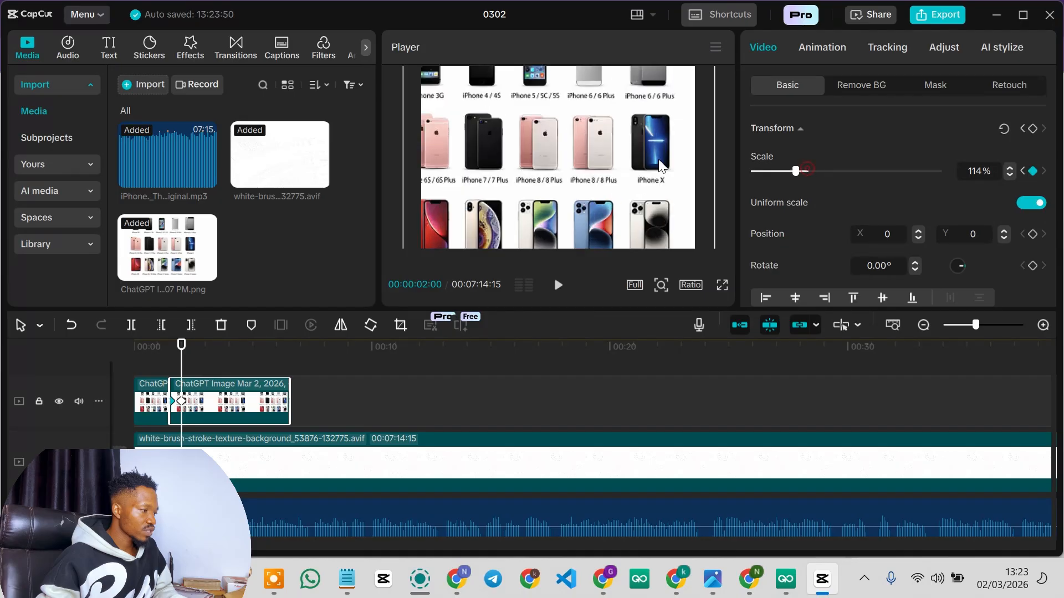
drag(492, 142, 510, 165)
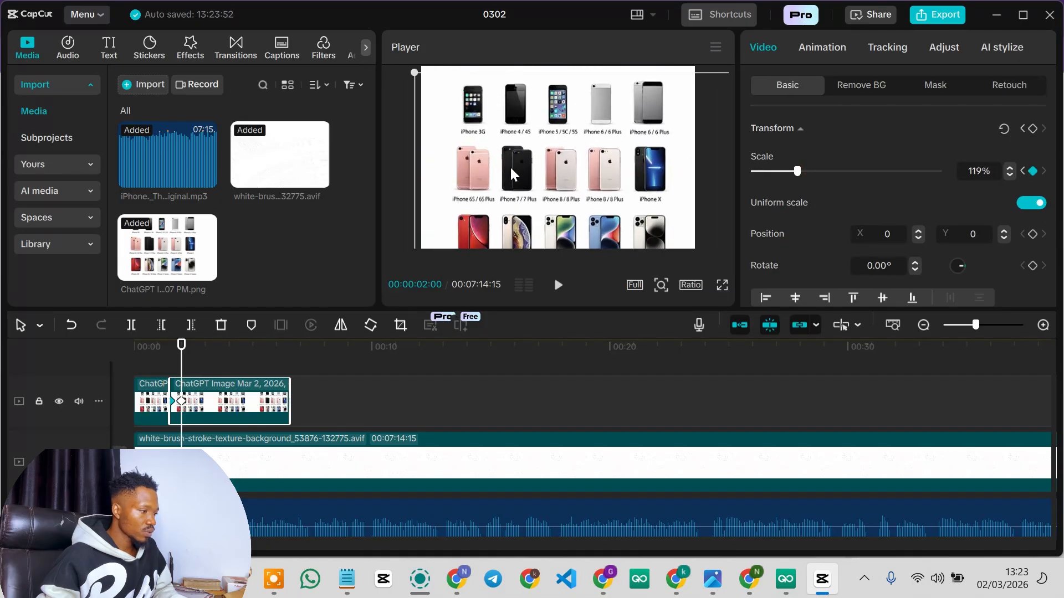
mouse_move(797, 172)
mouse_down()
mouse_move(822, 168)
mouse_move(808, 170)
mouse_up()
drag(566, 159, 579, 165)
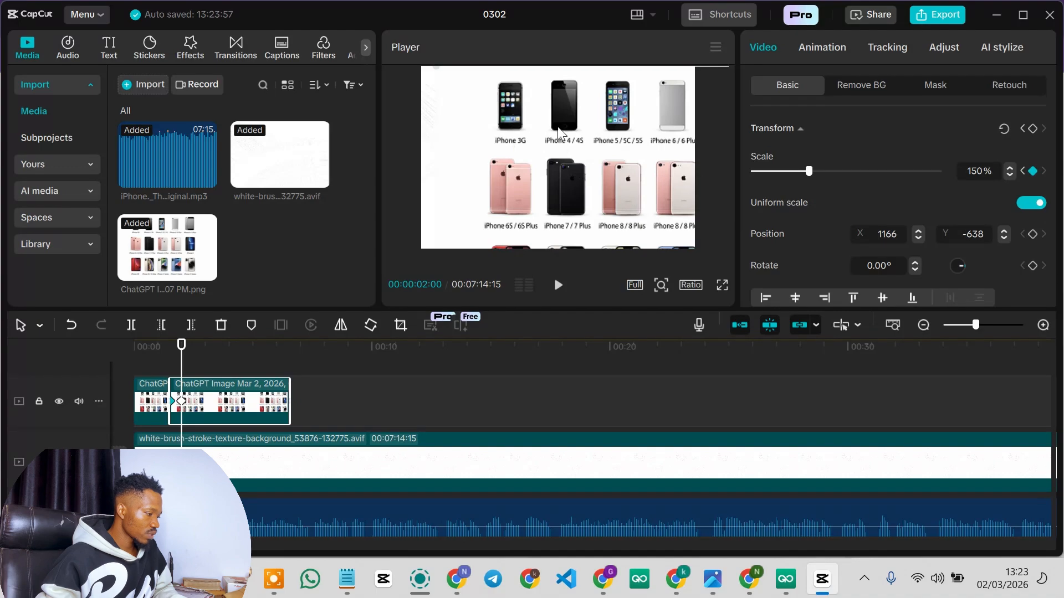
click(167, 327)
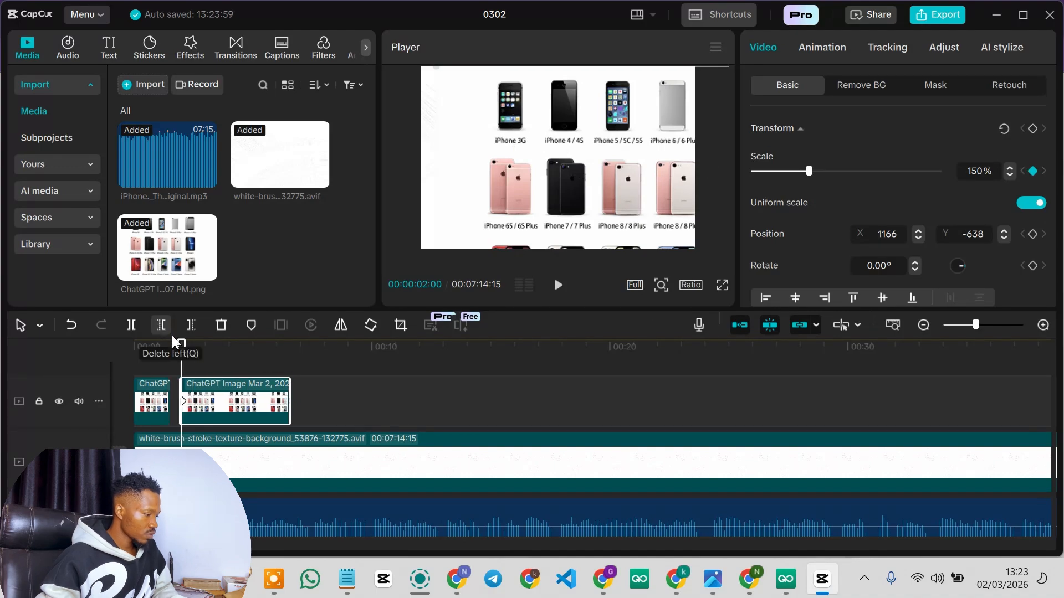
click(167, 356)
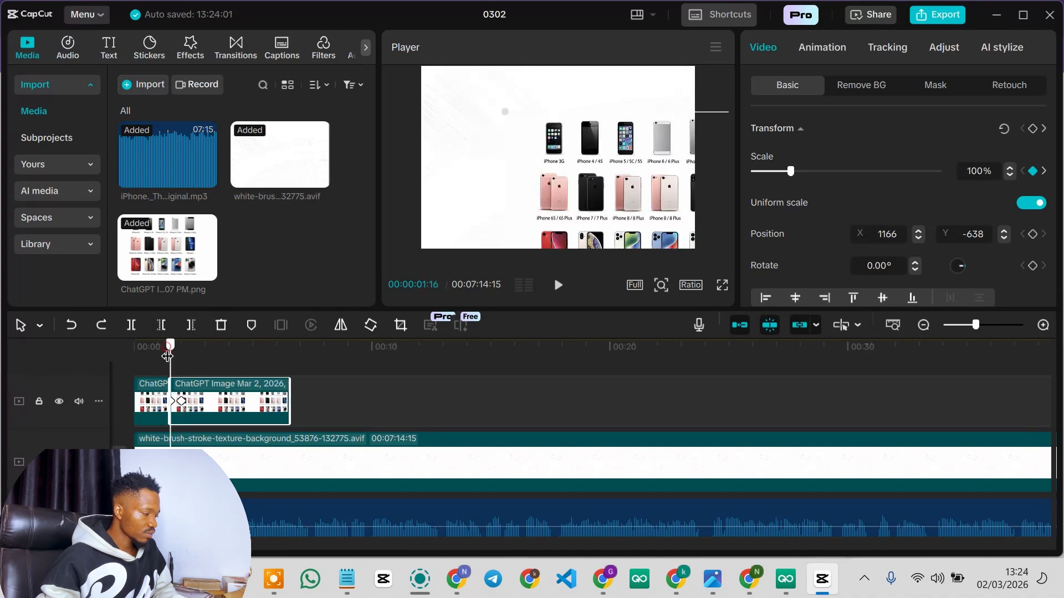
key(space)
key(space)
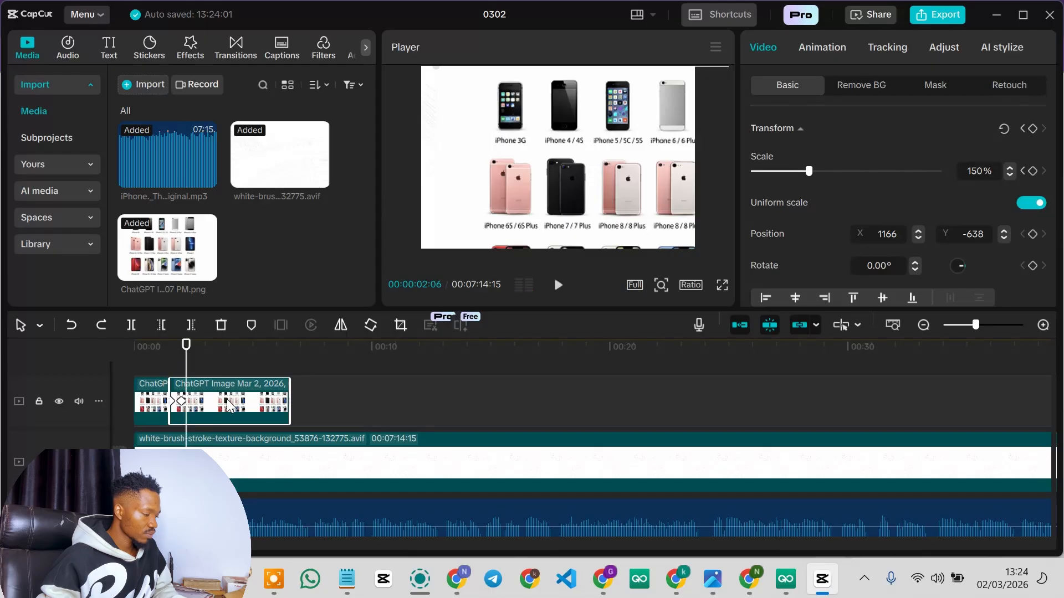
click(169, 360)
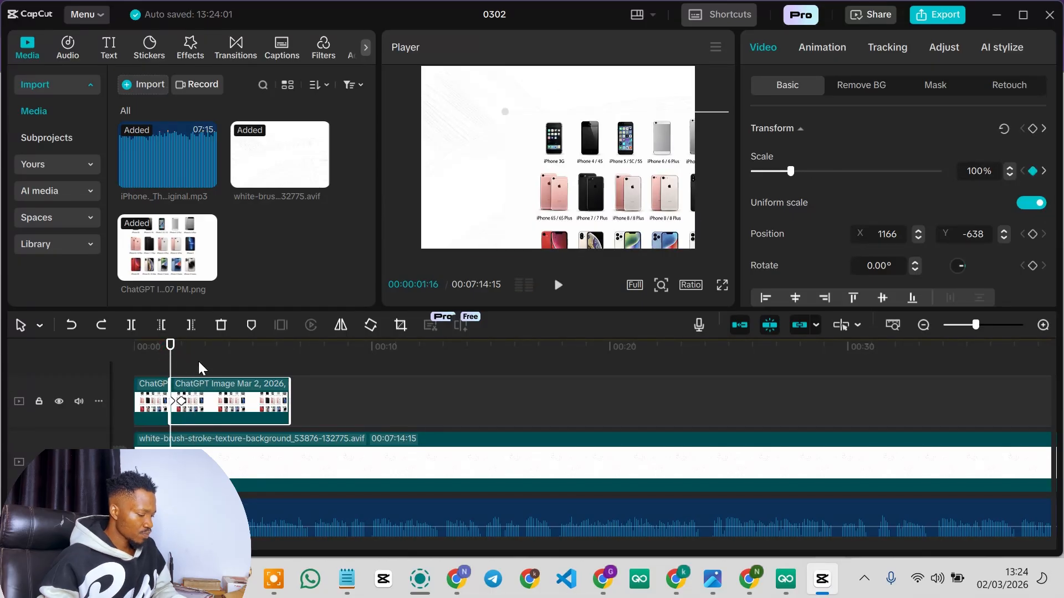
- Set the second iPhone grid clip to 230% scale at position X 1947, Y -1665, shorten its end, and play the sequence through
click(191, 325)
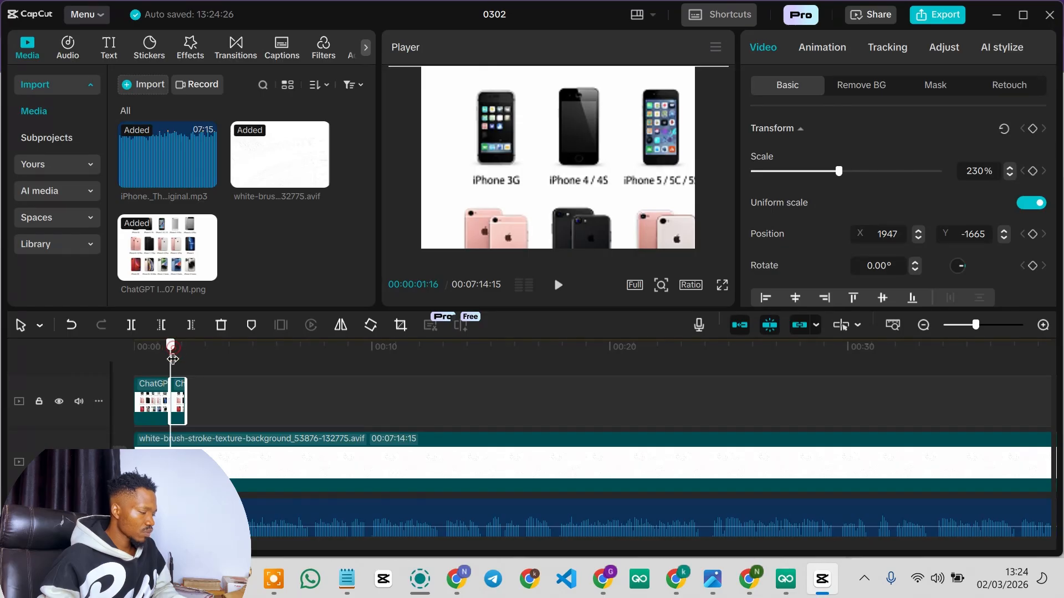
key(space)
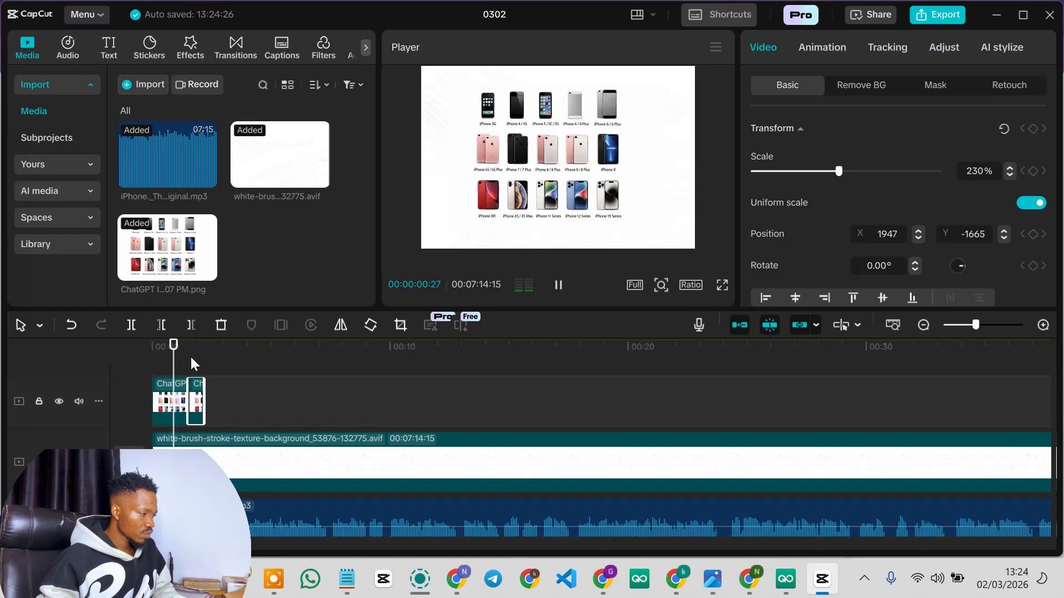
key(space)
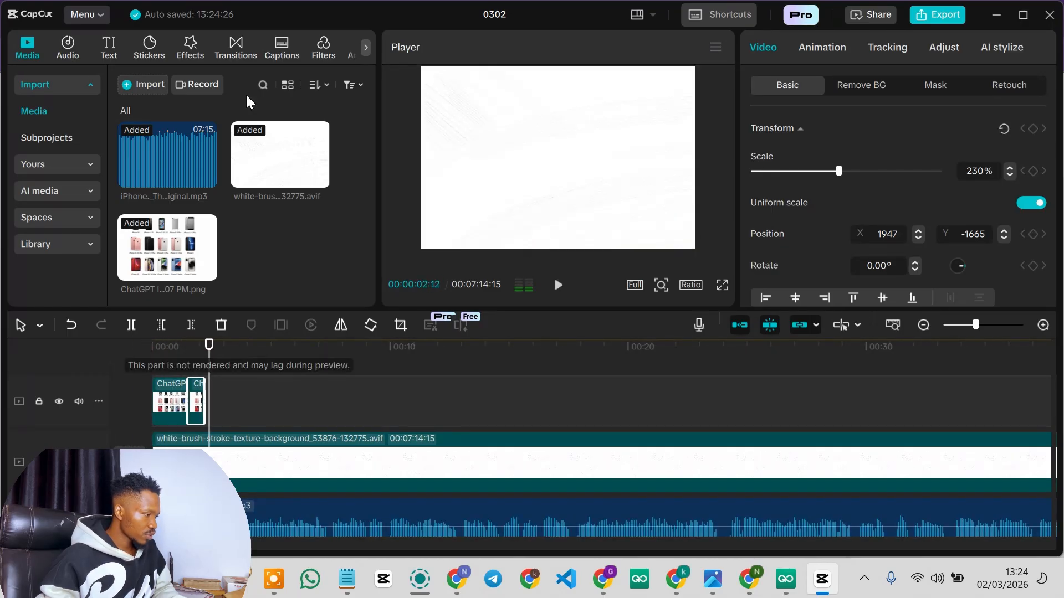
- Import the saved Steve Jobs iPhone photo and place it on the overlay track directly after the second iPhone grid clip
click(148, 85)
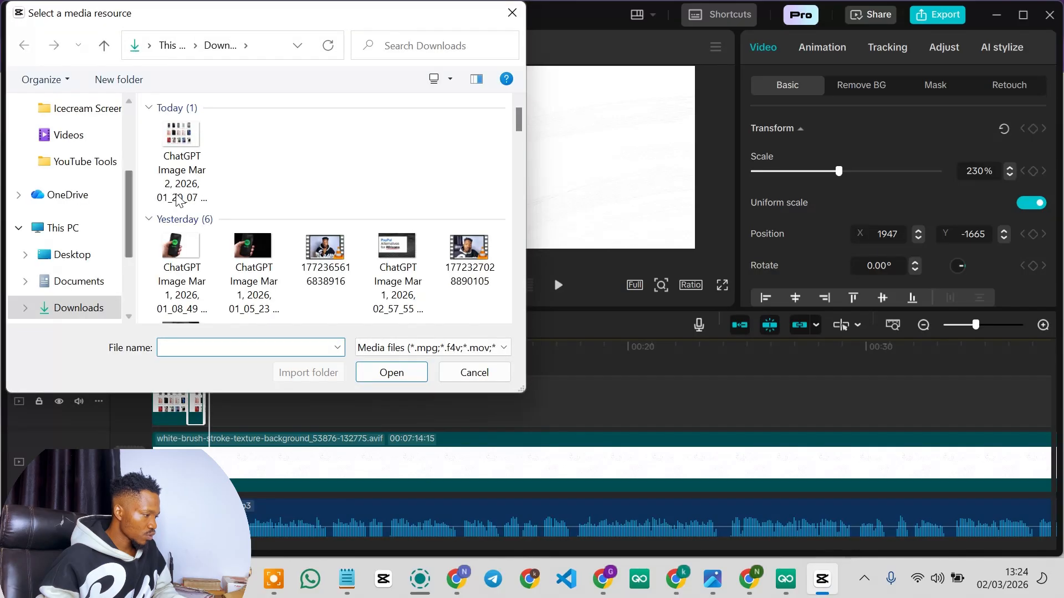
click(179, 169)
double_click(179, 169)
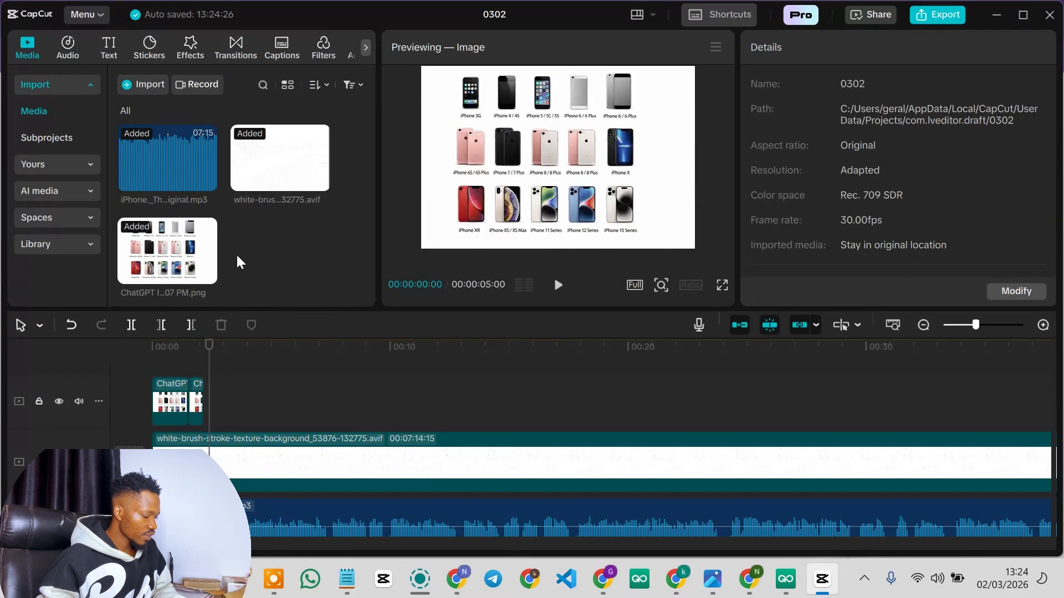
click(246, 433)
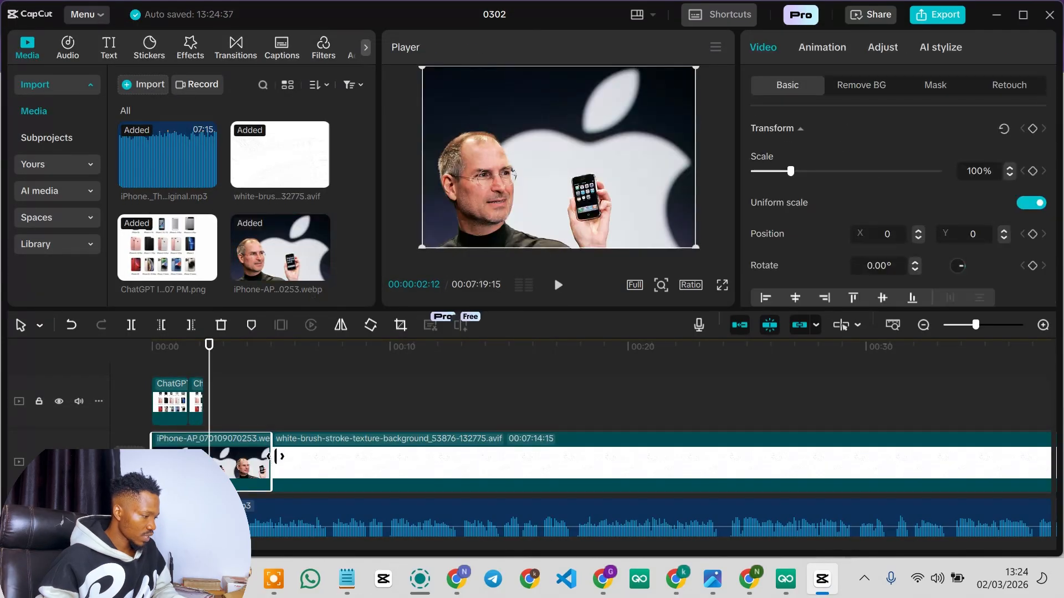
key(ctrl+z)
drag(274, 264, 207, 391)
click(275, 412)
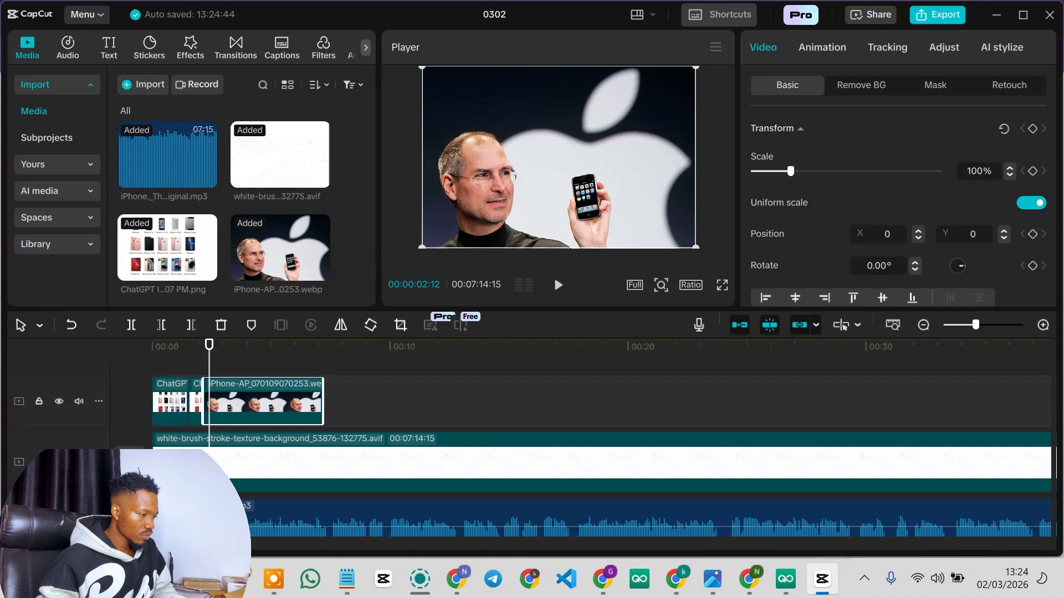
- Scale the Steve Jobs iPhone photo to 45% at position X -670, Y 0, and play a short stretch of it
drag(695, 72, 621, 117)
drag(567, 152, 512, 158)
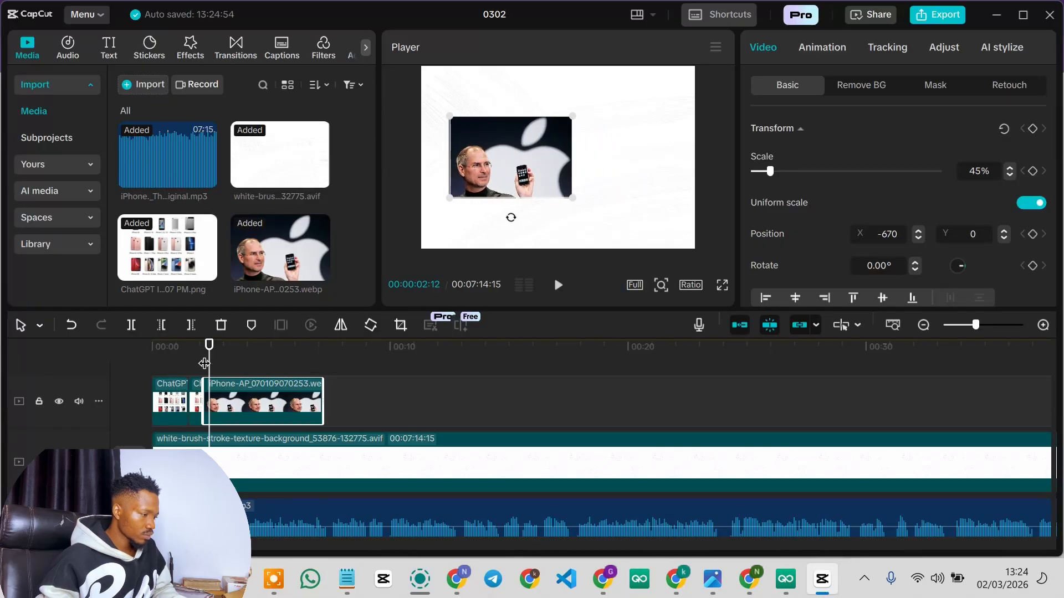
key(space)
key(space)
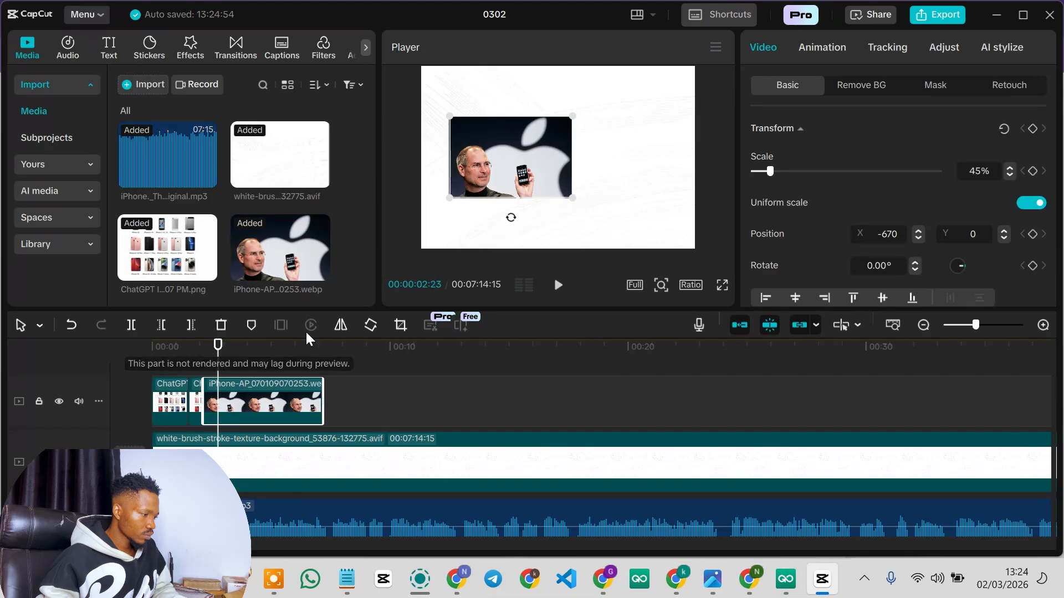
- Extend the Steve Jobs photo clip to end at 00:00:13:02 by the narration, and listen on to 00:00:15:25
key(space)
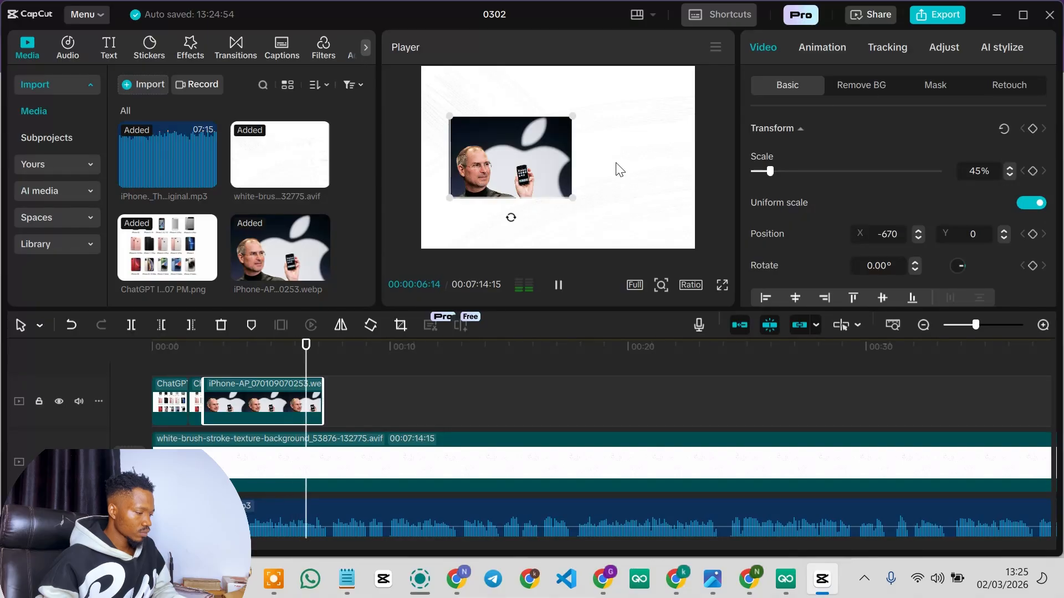
key(space)
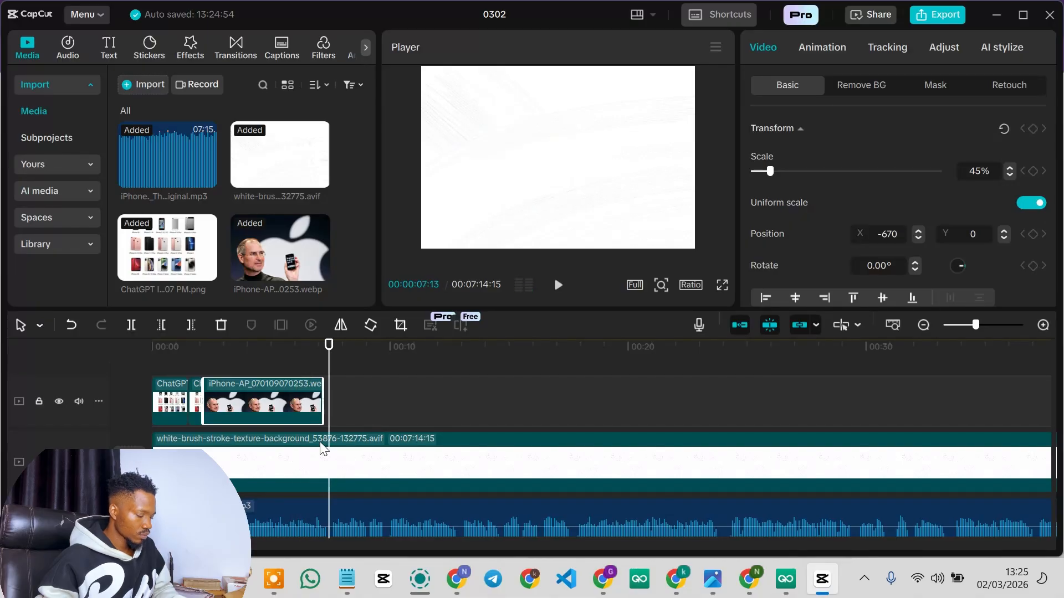
key(space)
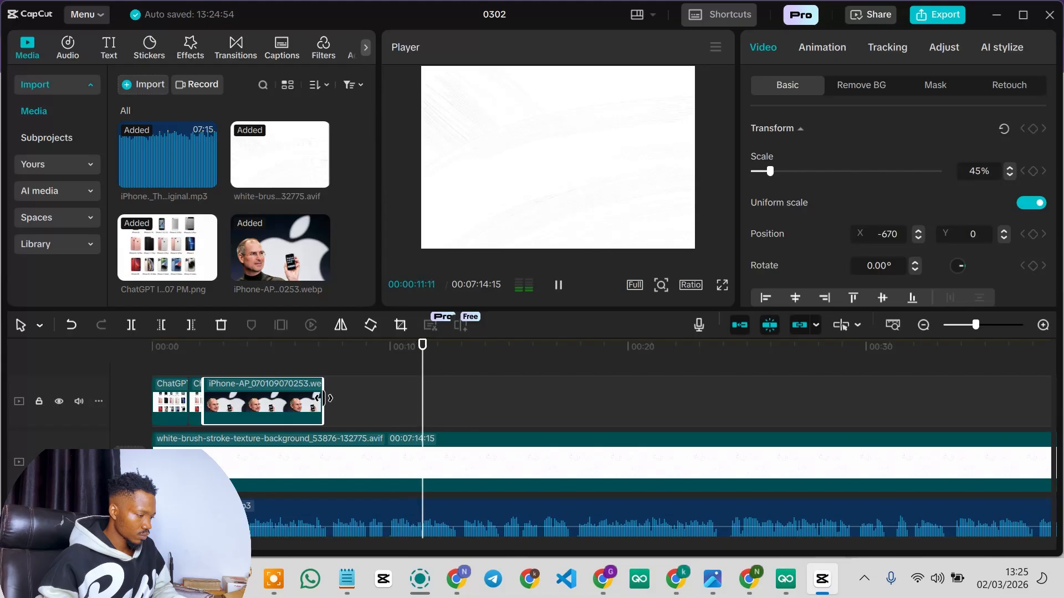
drag(324, 398, 463, 399)
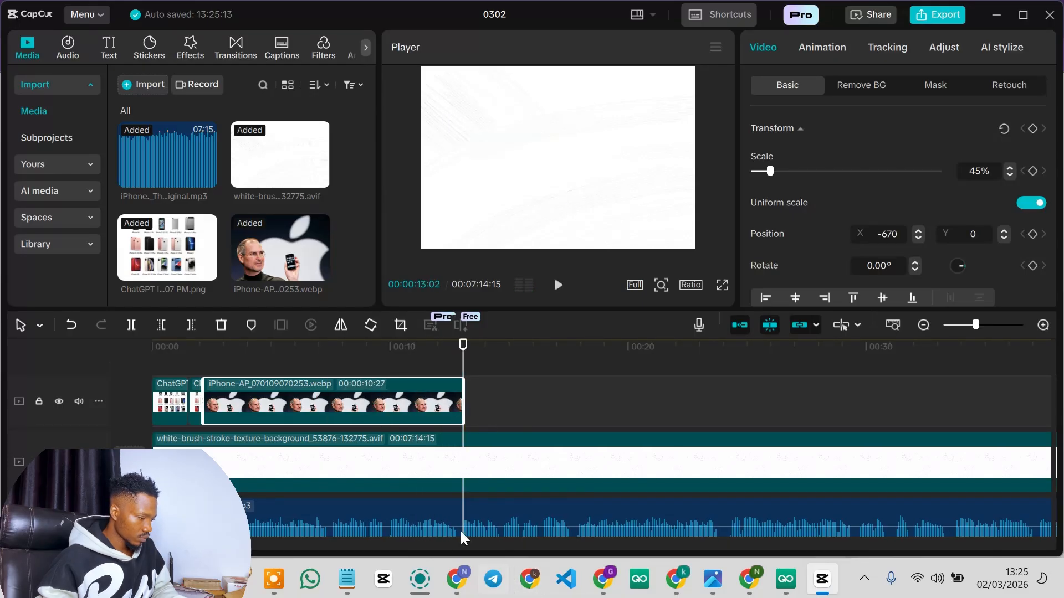
scroll(303, 481, right, 8)
scroll(303, 481, left, 4)
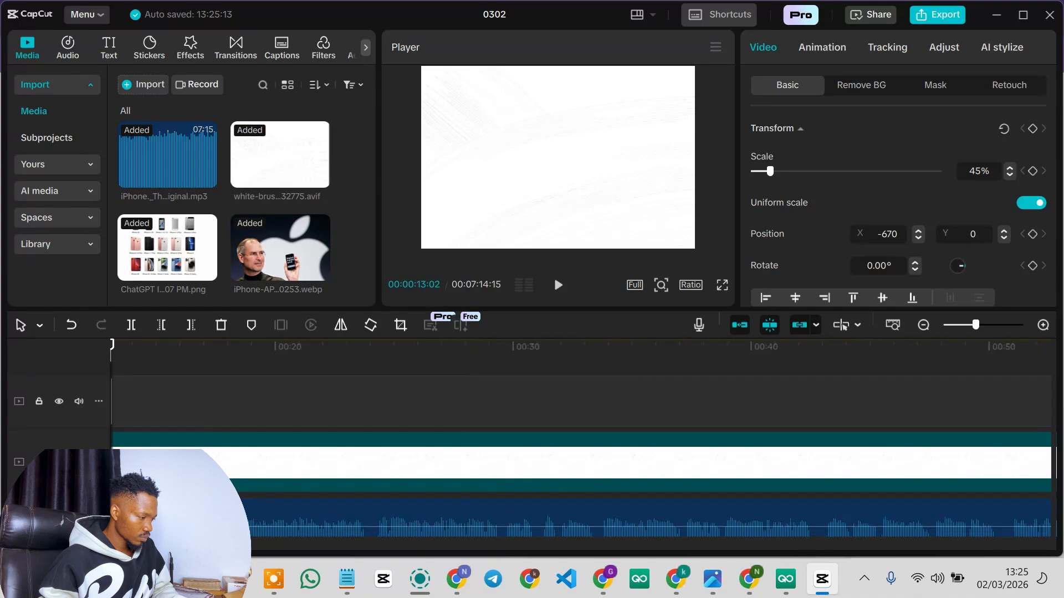
key(space)
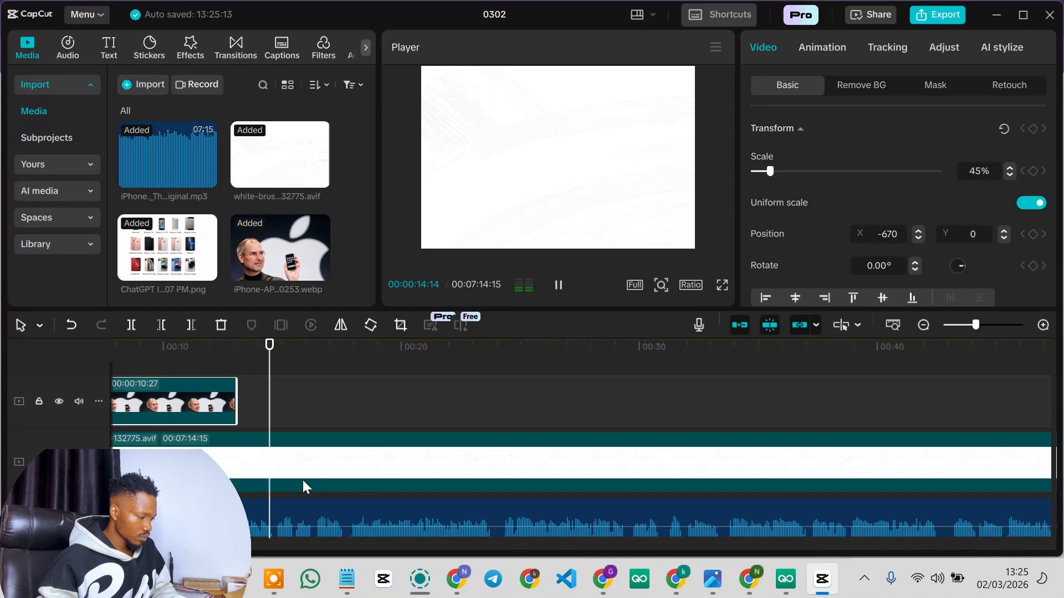
key(space)
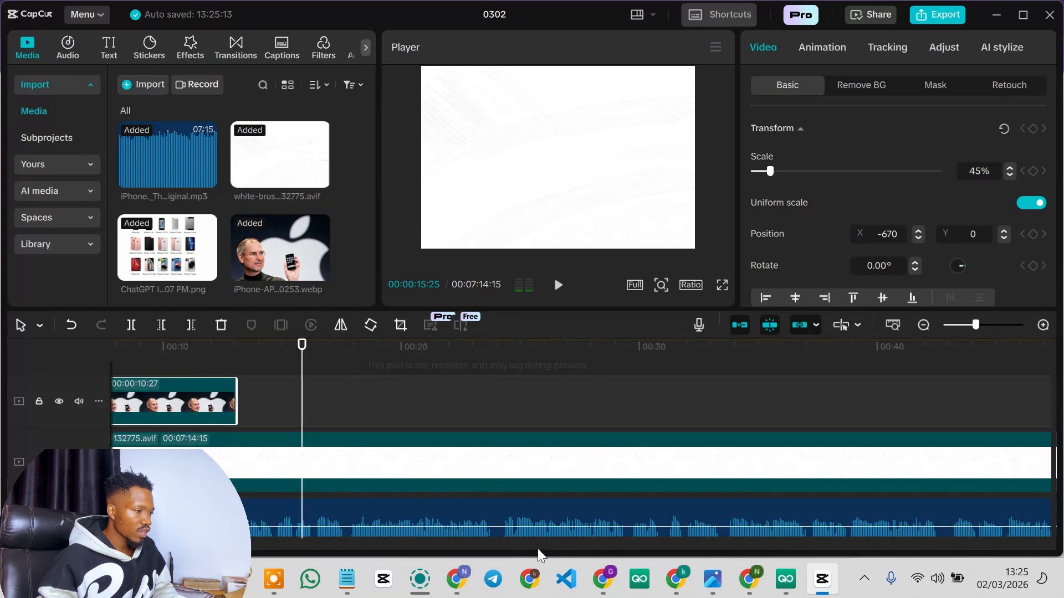
- Switch to Chrome, browse the related Steve Jobs images, and open Macworld's original iPhone picture from the "first iphone" results in a new tab
key(alt+Tab)
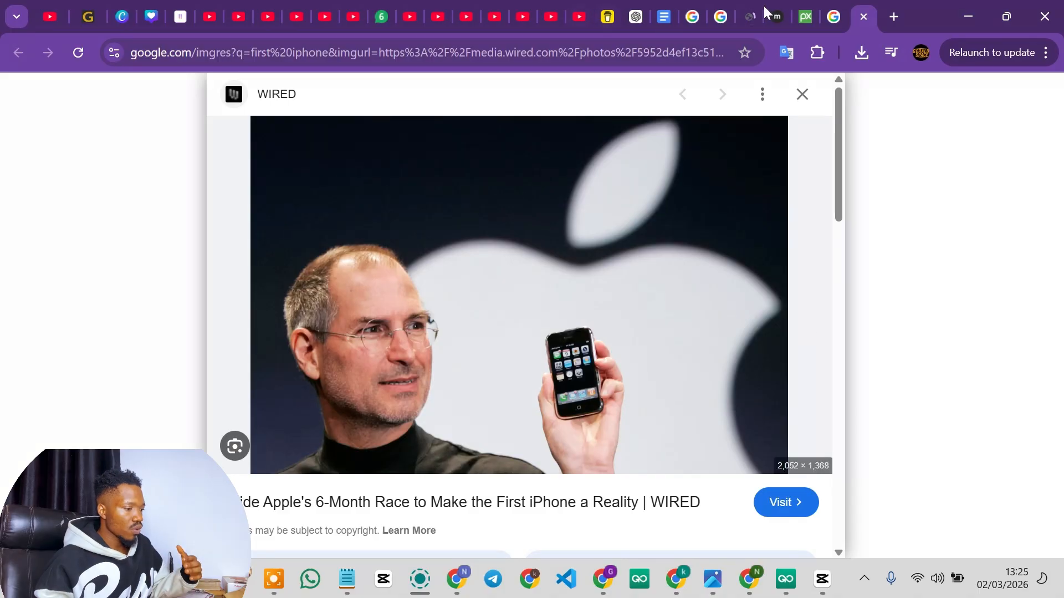
scroll(765, 435, down, 8)
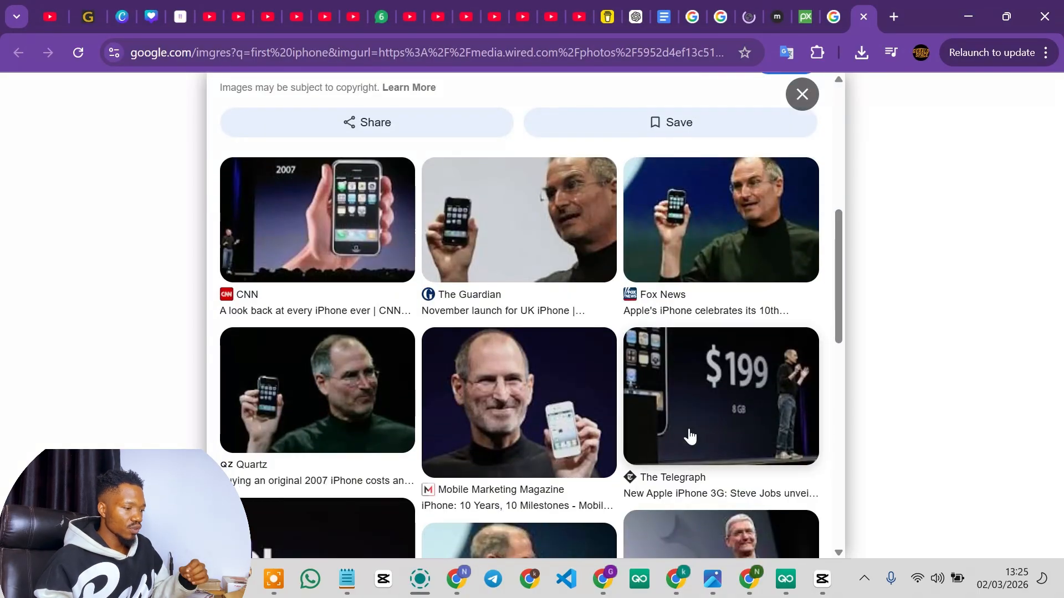
scroll(780, 390, down, 4)
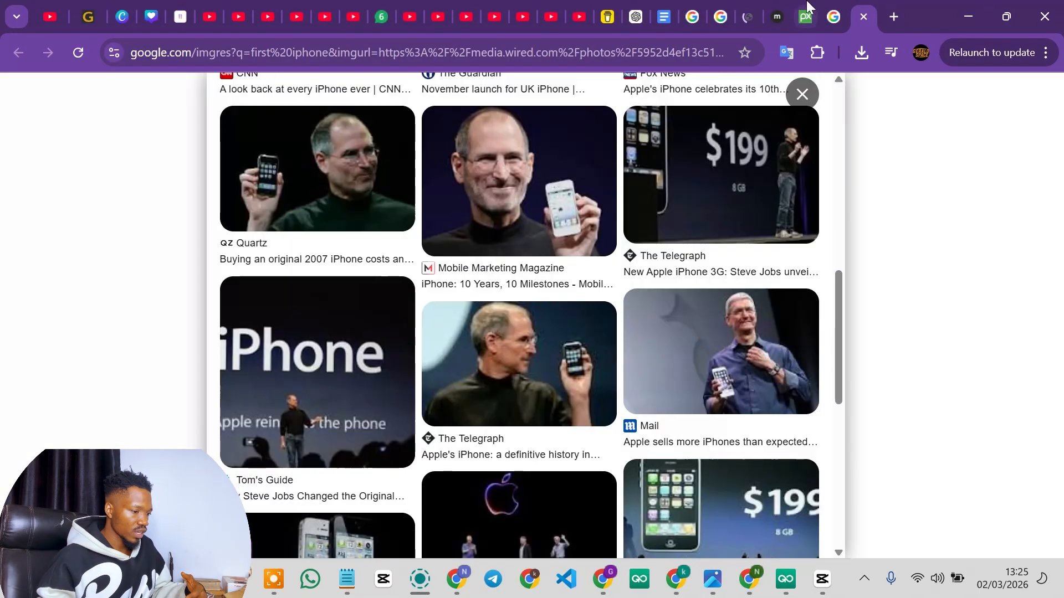
click(833, 15)
scroll(423, 277, up, 8)
right_click(134, 324)
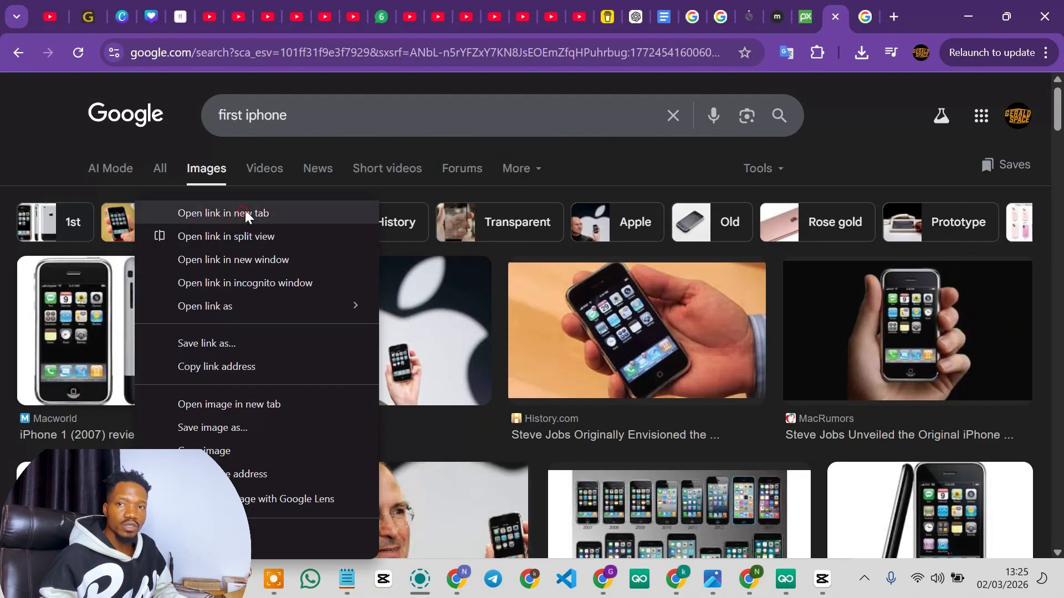
click(246, 213)
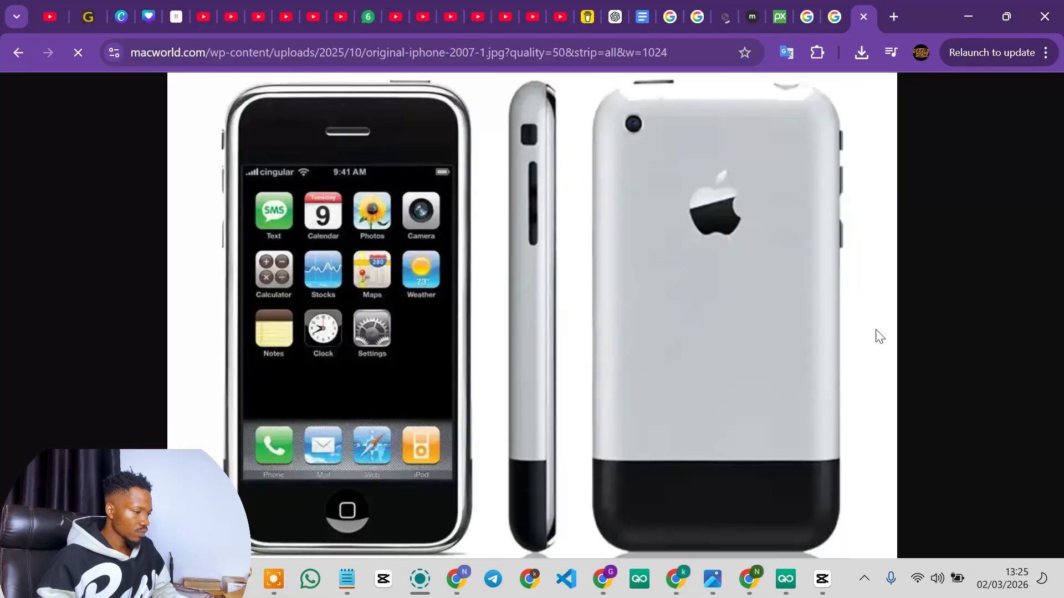
- Switch to CapCut, import original-iphone-2007-1.webp and place it on the overlay track directly after the Steve Jobs clip
key(alt+Tab)
click(143, 84)
double_click(186, 171)
scroll(235, 218, down, 3)
drag(168, 248, 239, 404)
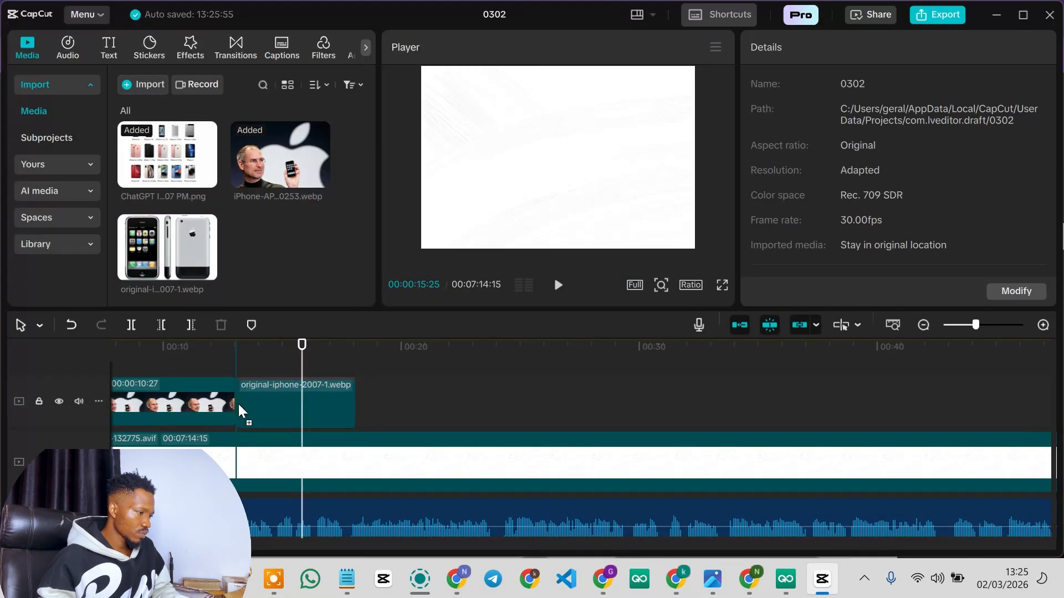
- Scale the original iPhone image clip to 57% and play the narration past its end
click(249, 402)
drag(694, 67, 642, 117)
key(space)
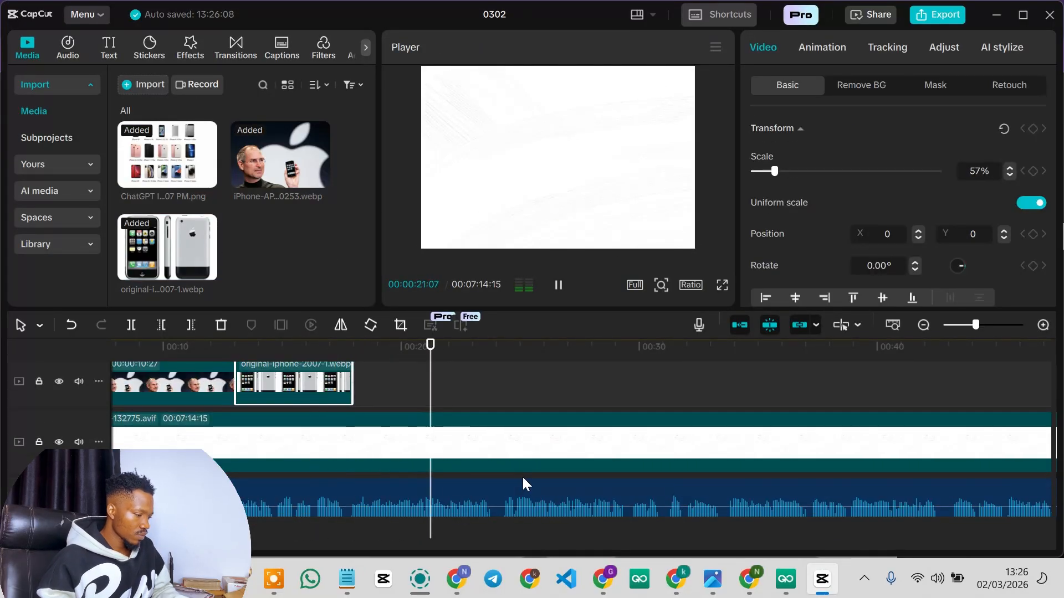
- Switch to Chrome and look through more "first iphone" image results for further visuals
key(alt+Tab)
click(834, 17)
click(806, 17)
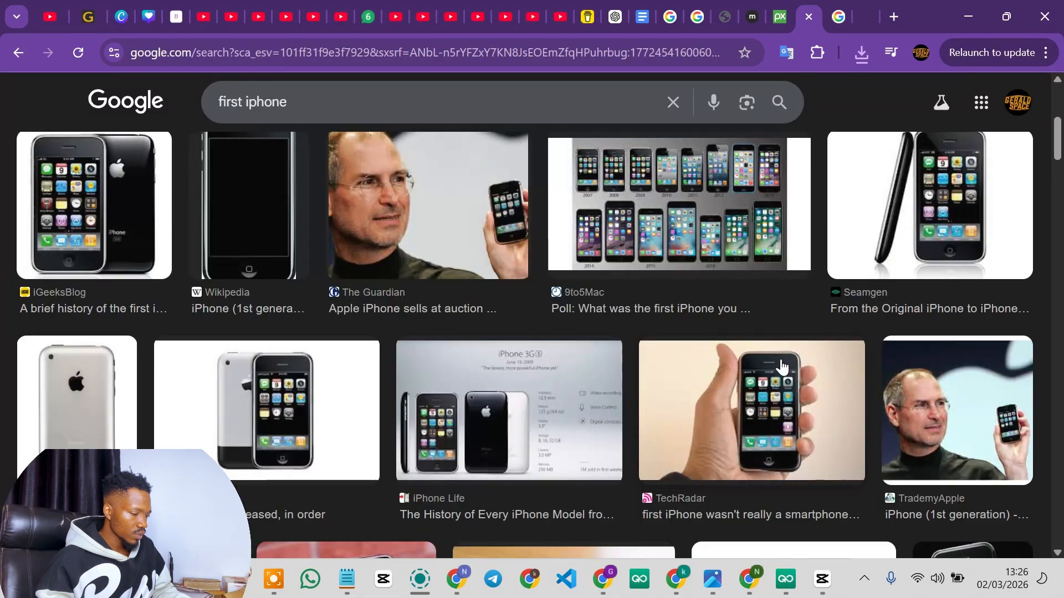
scroll(944, 377, down, 4)
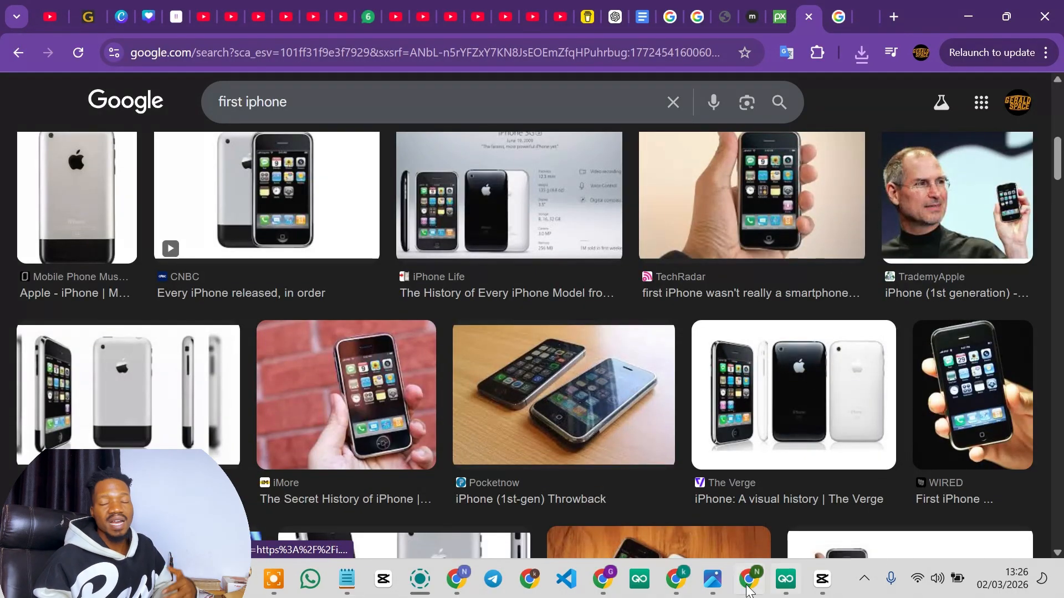
- Return to CapCut and play the sequence from the beginning to 00:00:03:24 to check the opening visuals
click(822, 580)
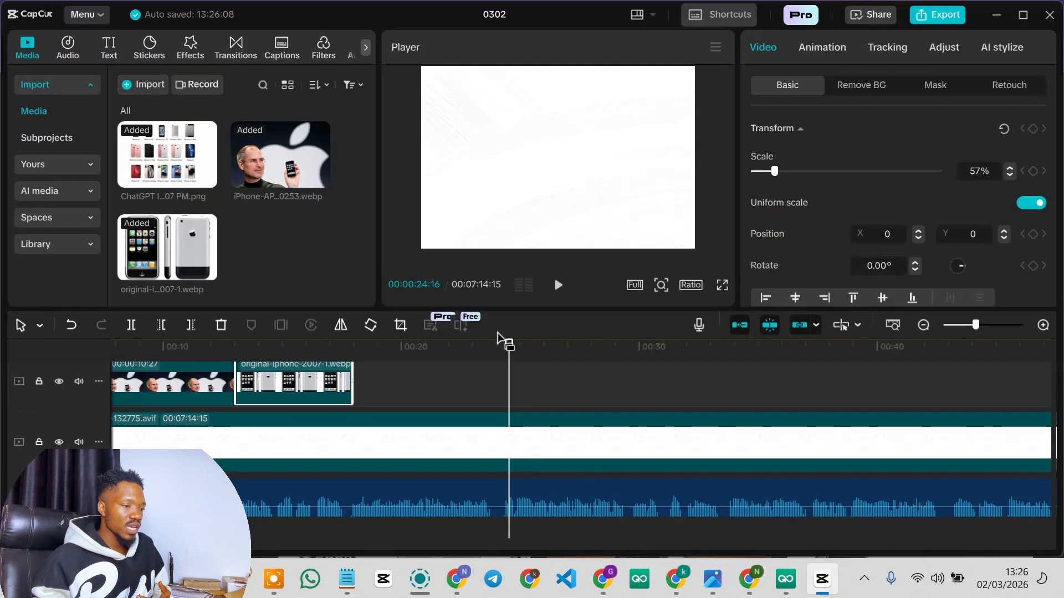
click(922, 327)
click(922, 327)
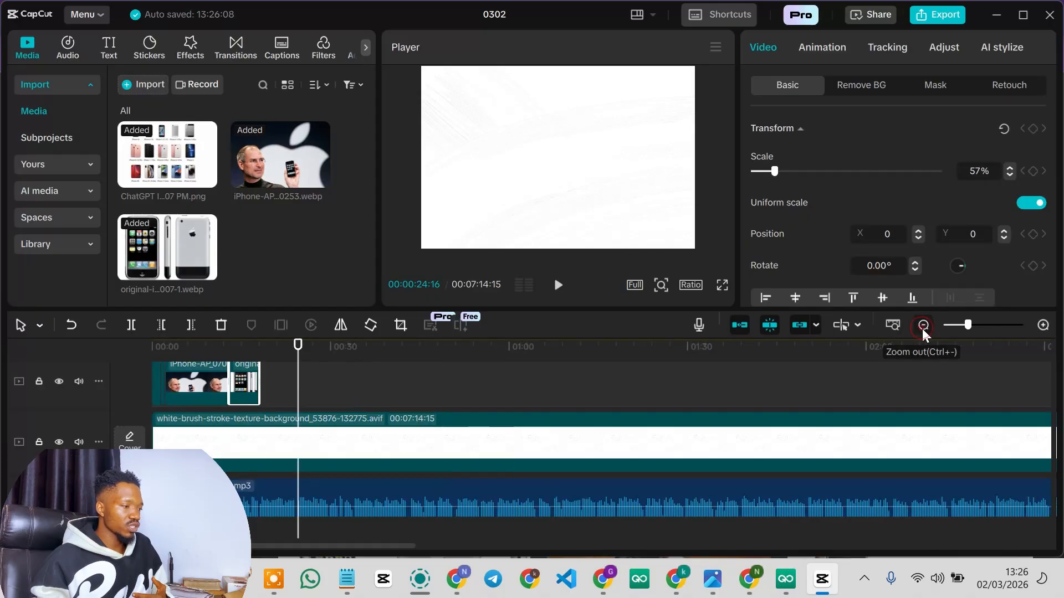
click(163, 356)
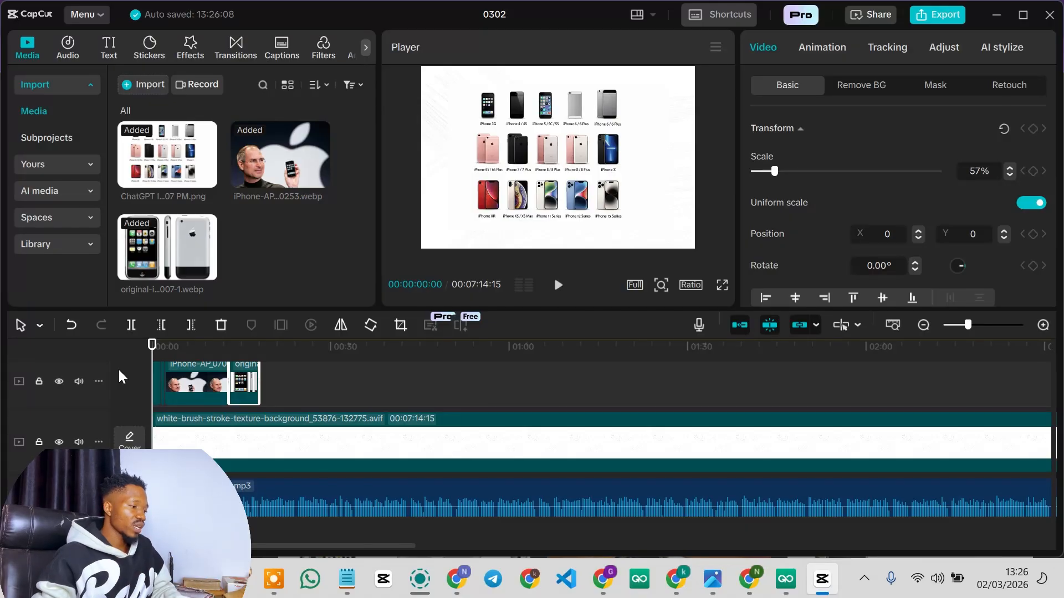
key(space)
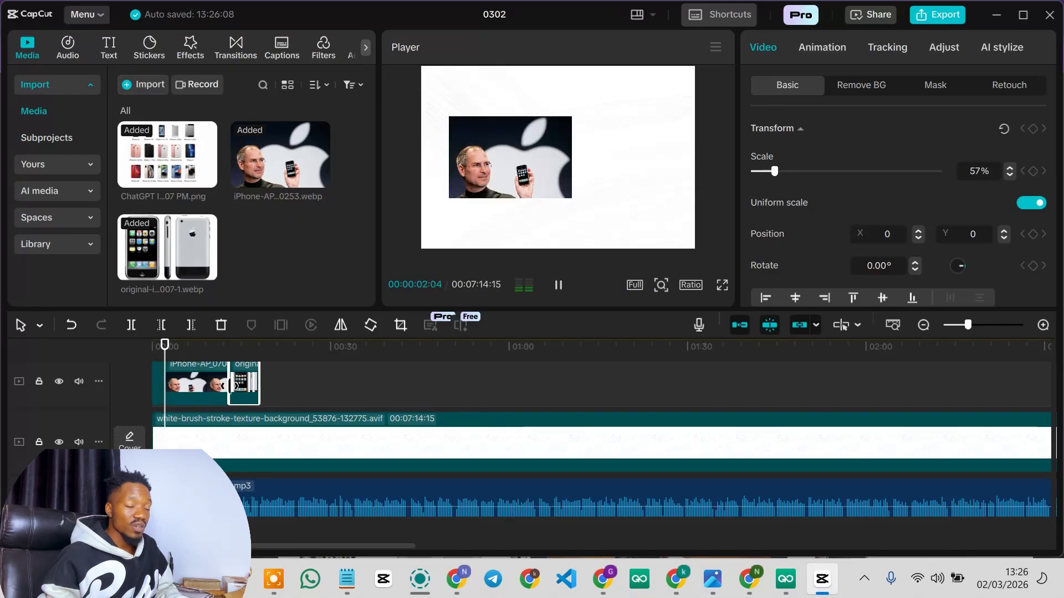
key(space)
key(space)
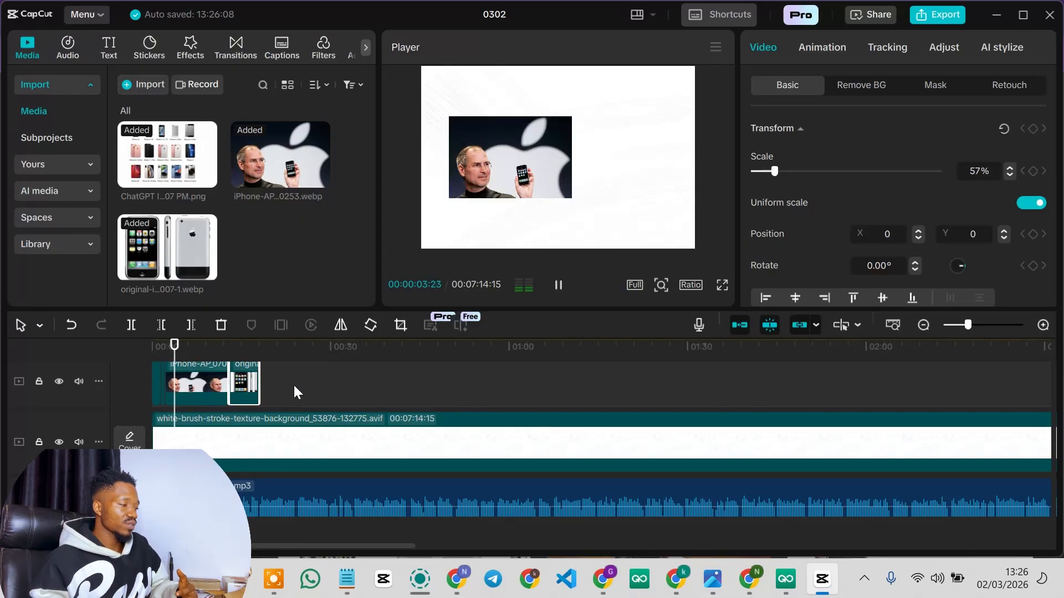
key(space)
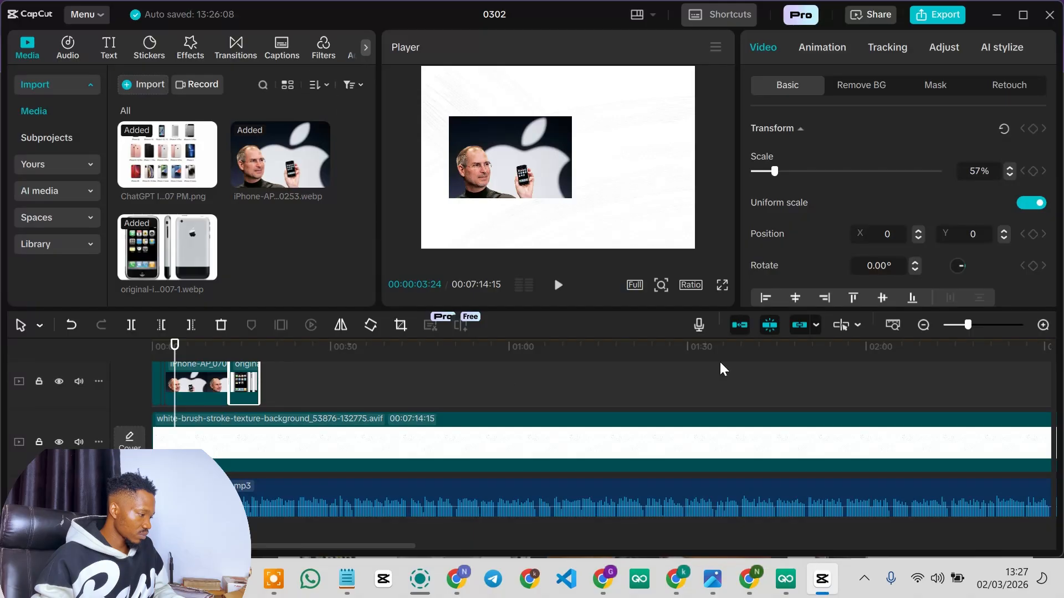
- Play up to 00:00:02:13, where the Steve Jobs clip starts, and add a default text clip there
scroll(187, 401, up, 1)
drag(177, 373, 167, 373)
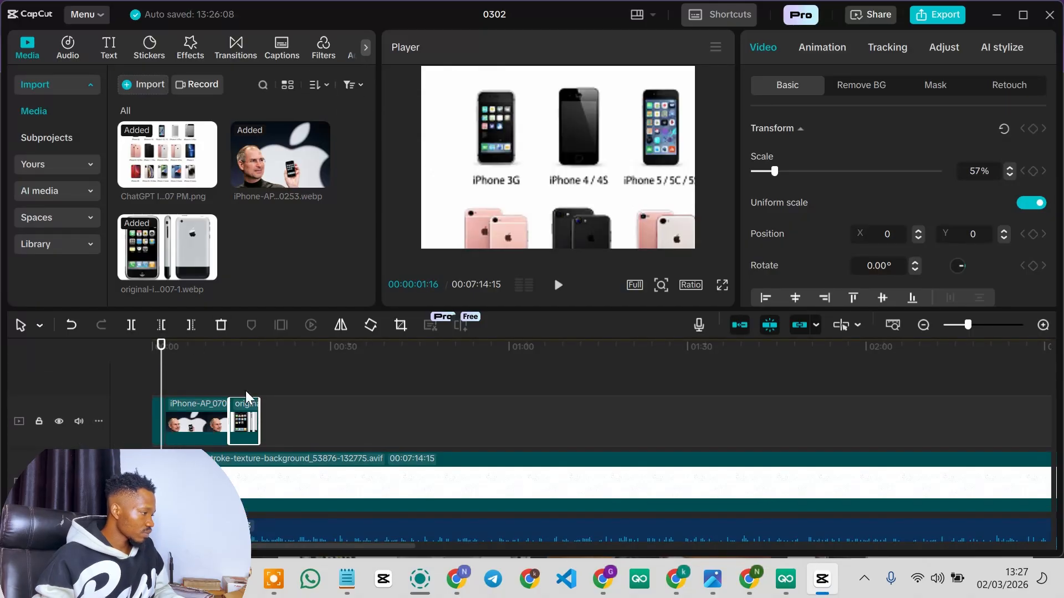
key(space)
key(space)
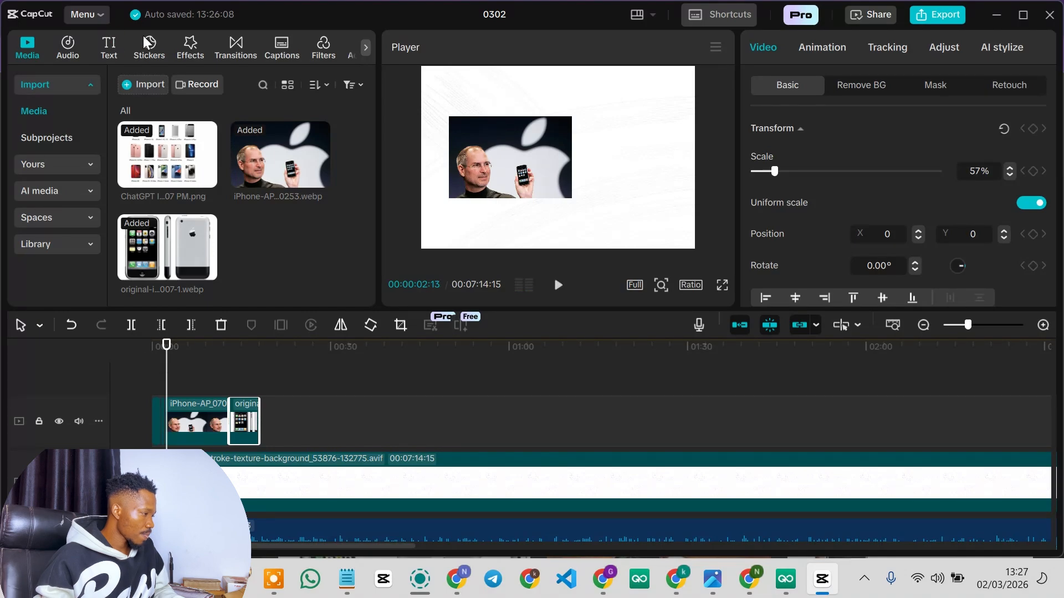
click(108, 50)
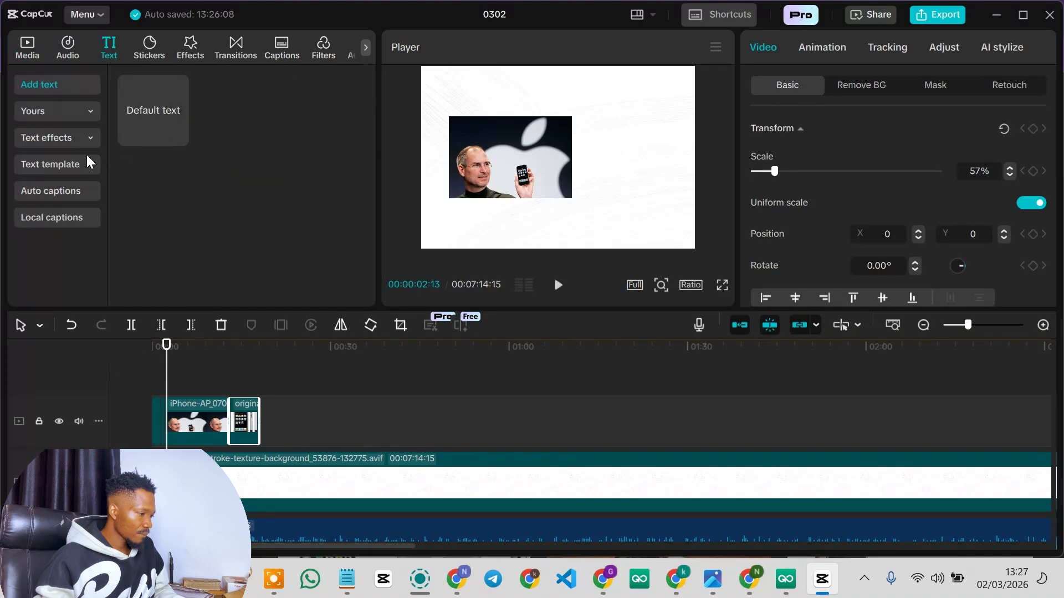
click(178, 136)
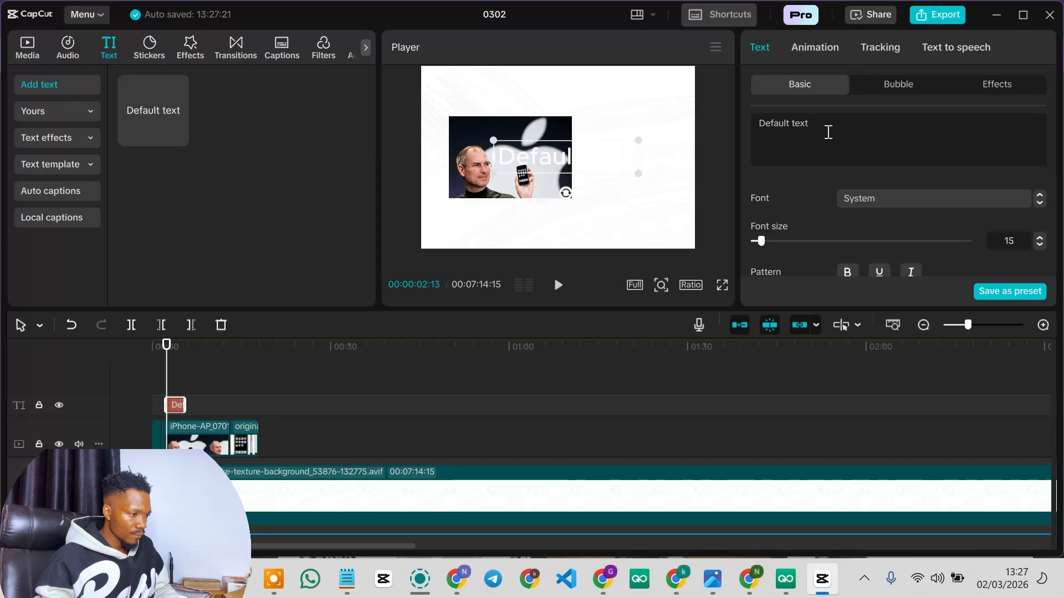
- Replace the default text with the title "FIRST iPHONE", using a lowercase i
double_click(817, 124)
key(ctrl+a)
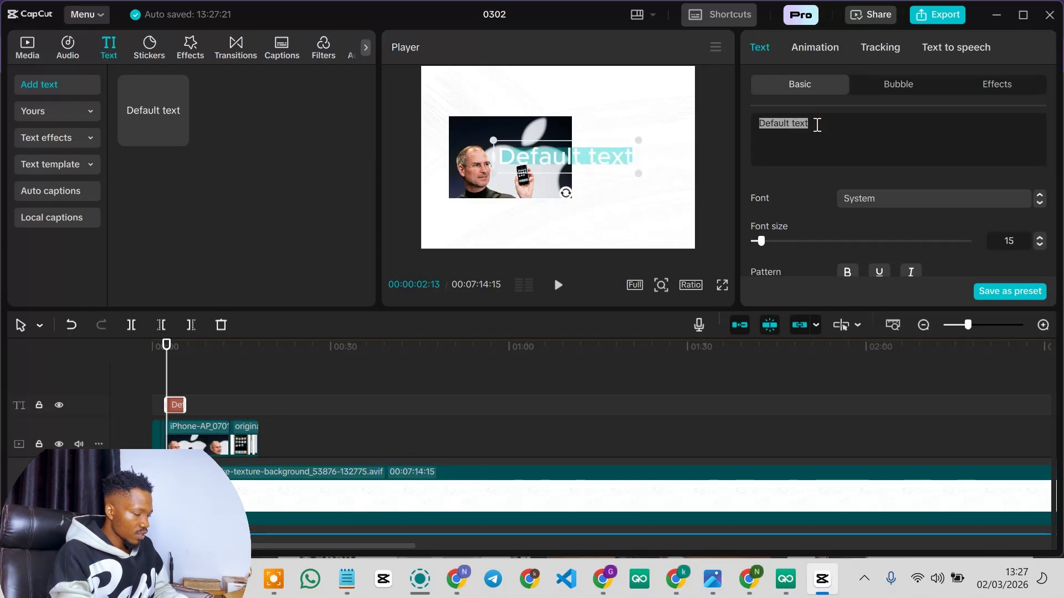
text(FIRST )
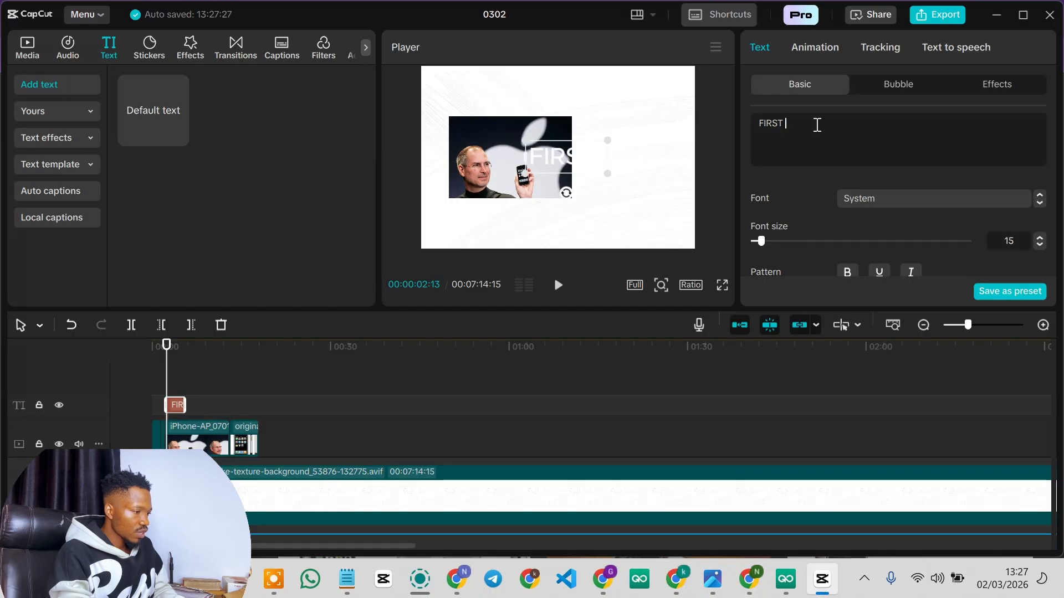
text(IPHONE)
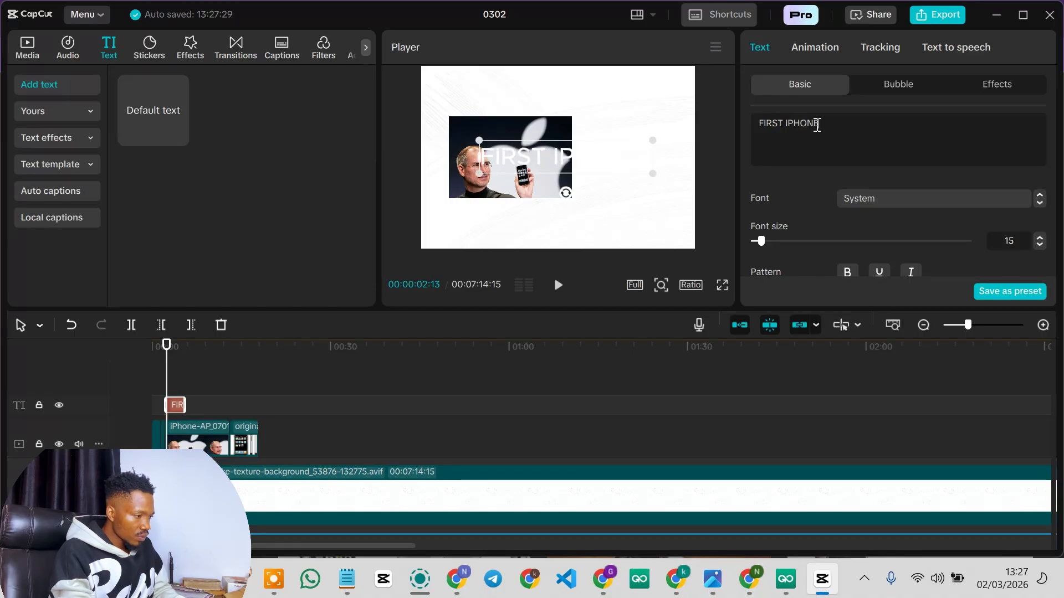
key(BackSpace)
key(BackSpace)
key(BackSpace)
key(BackSpace)
key(BackSpace)
key(BackSpace)
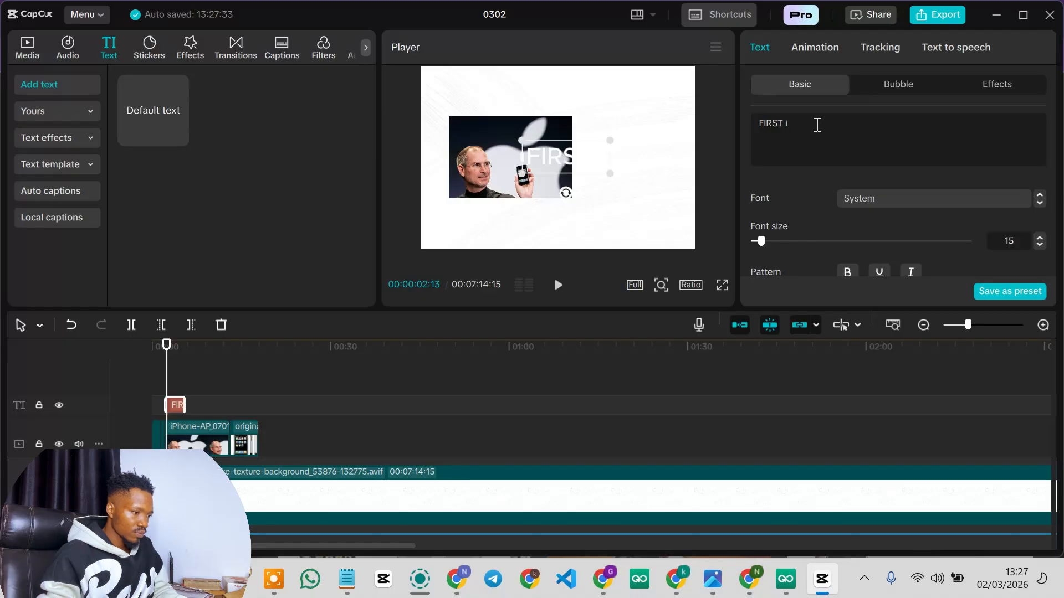
text(iPHONE)
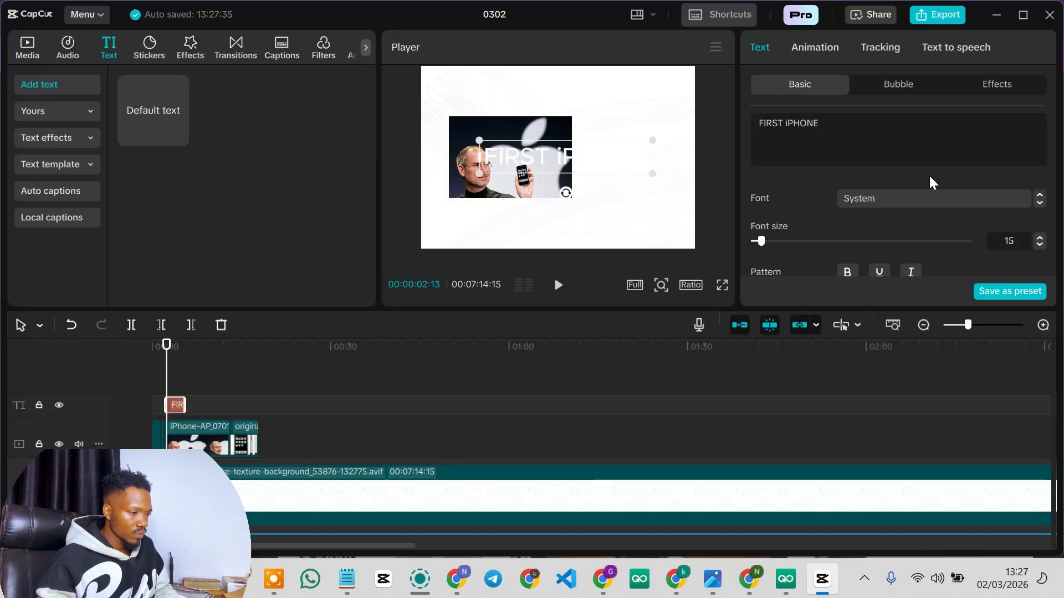
- Set the font of the "FIRST iPHONE" title to Rubik-Bold
click(919, 199)
click(903, 151)
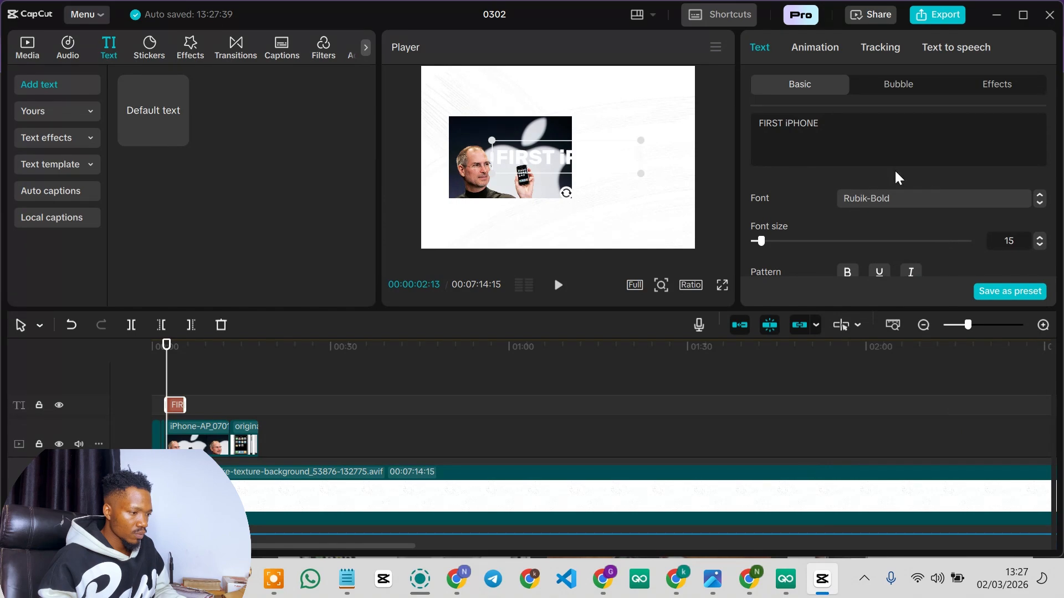
scroll(950, 218, down, 10)
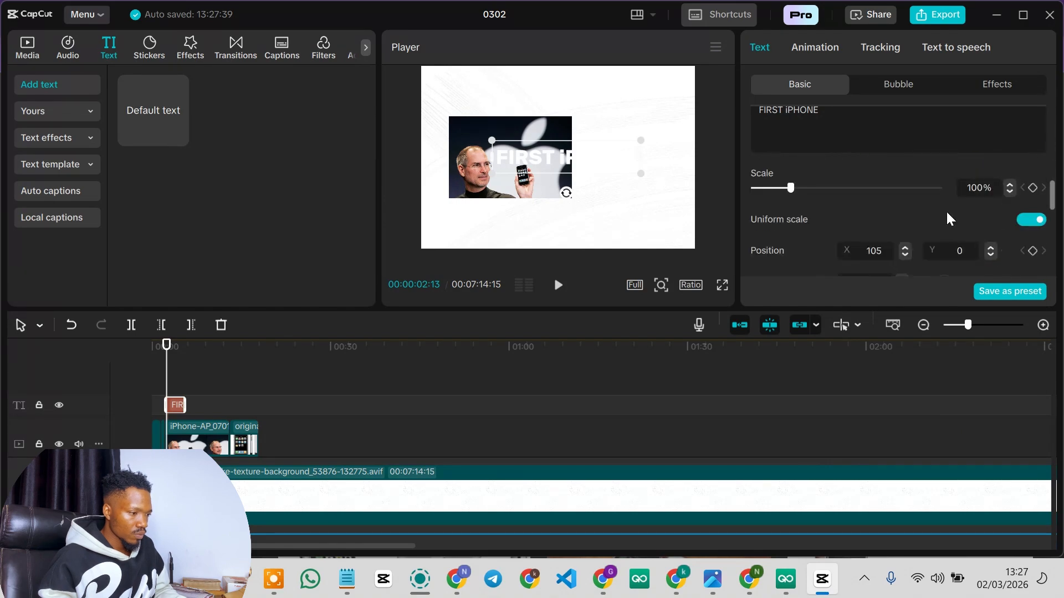
- Apply the black-text, white-outline preset to the "FIRST iPHONE" title, shrink it and place it beside the Steve Jobs photo
scroll(961, 230, up, 6)
scroll(936, 259, up, 4)
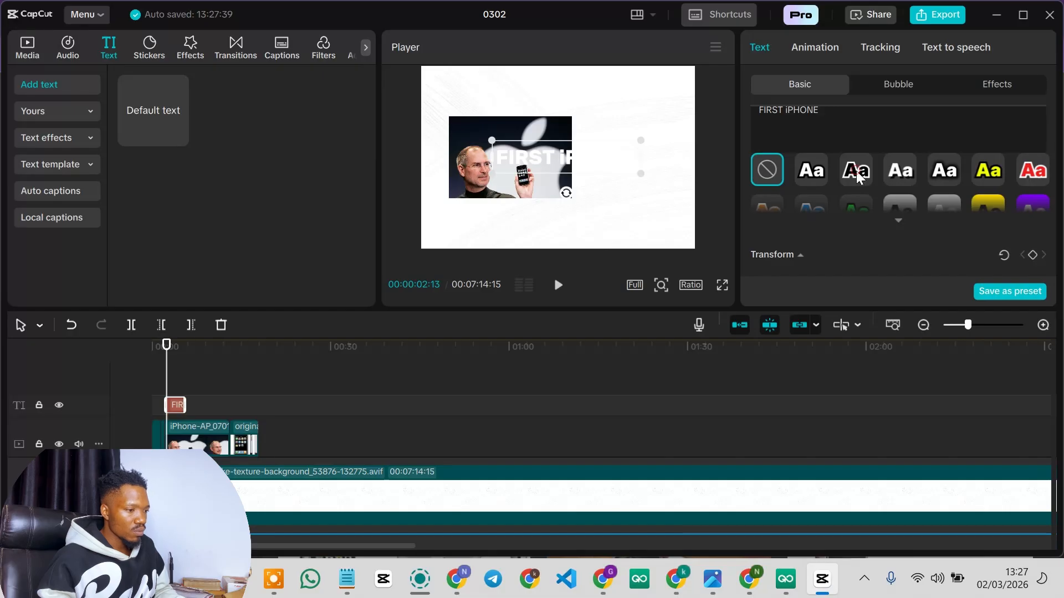
click(856, 171)
click(899, 225)
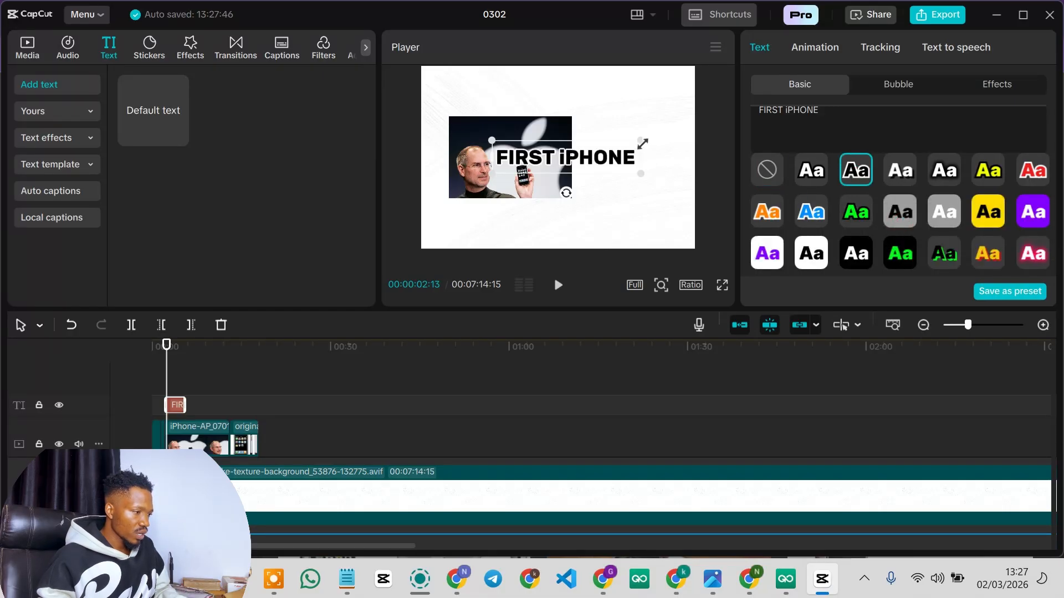
drag(642, 144, 658, 162)
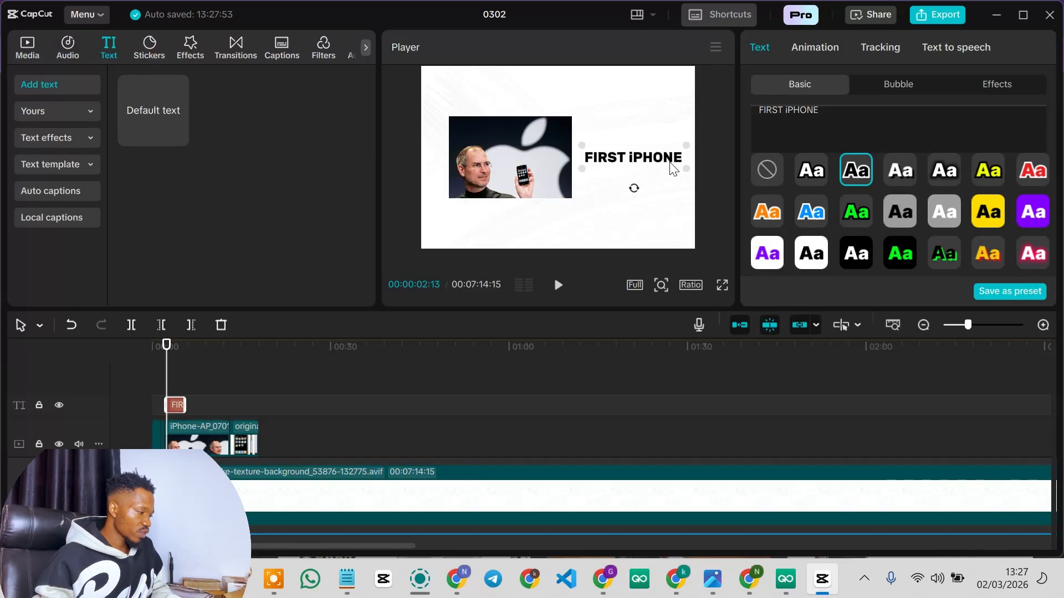
- Play the sequence from the beginning to 00:00:09:23 to check the title's timing against the visuals
click(169, 375)
drag(169, 378, 264, 371)
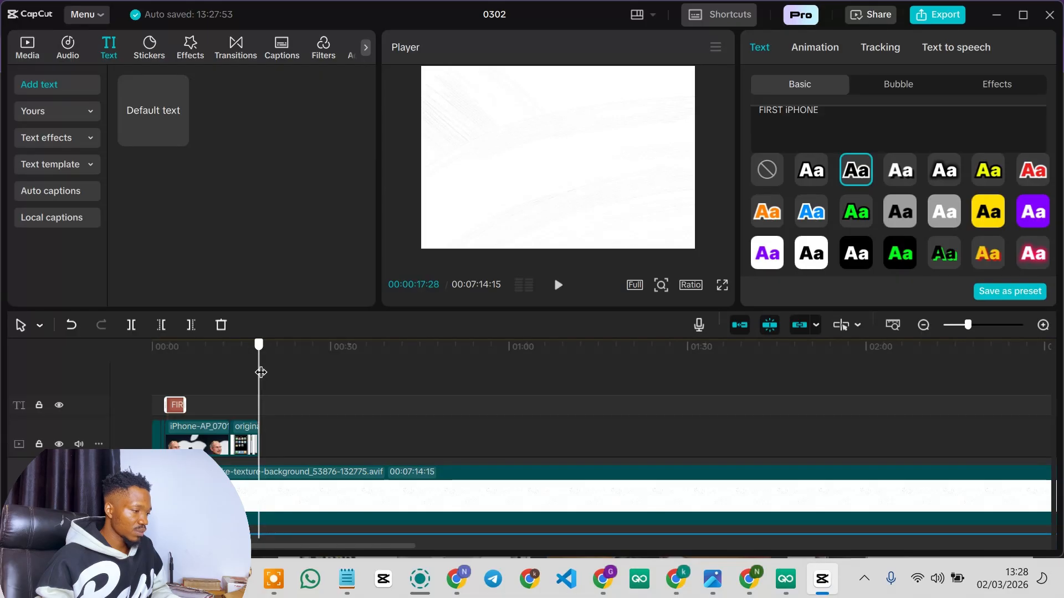
drag(180, 364, 87, 361)
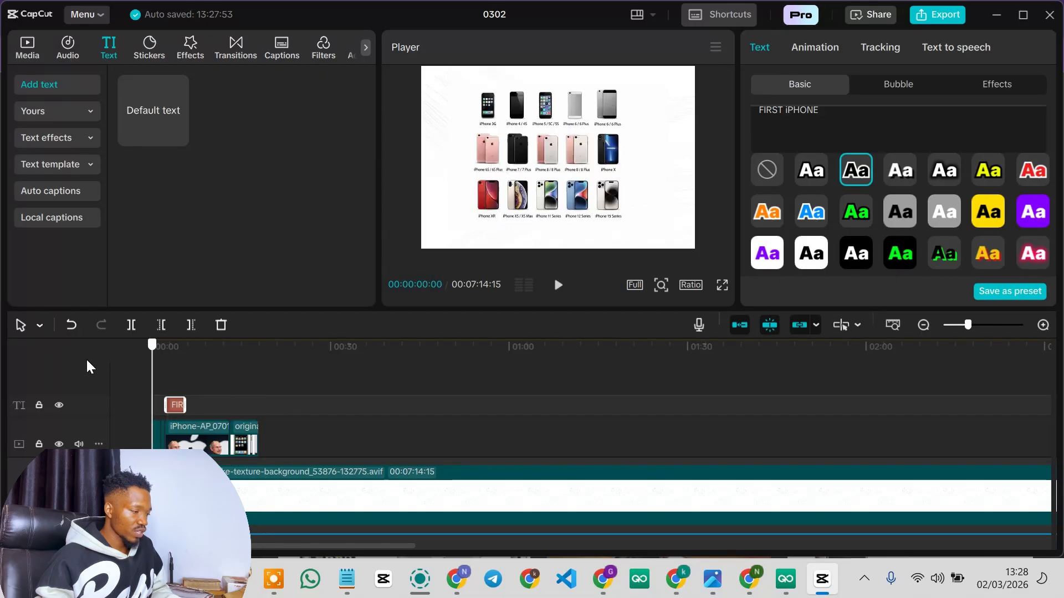
click(557, 284)
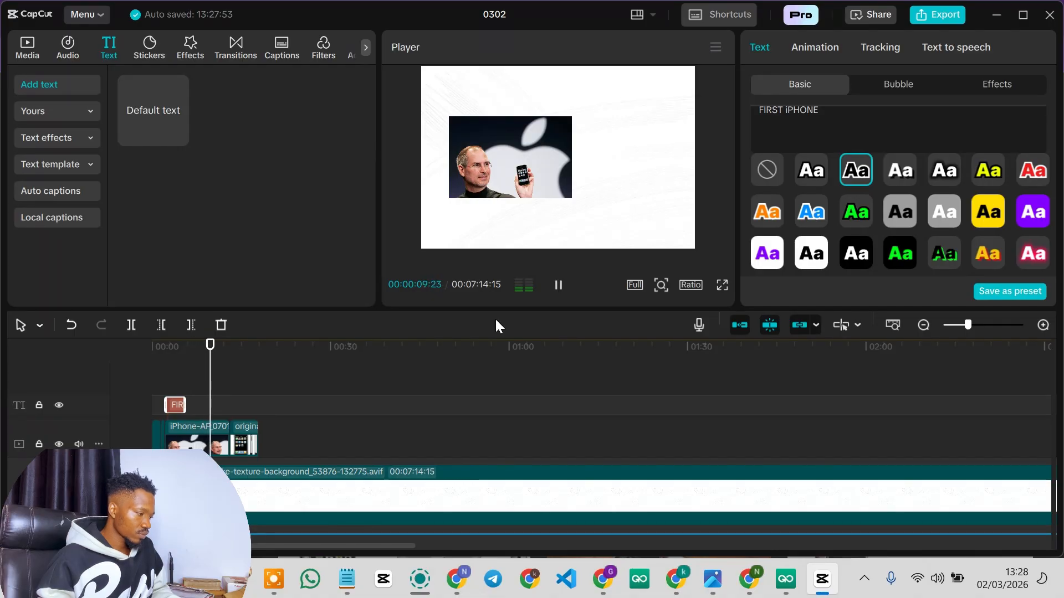
- Go back to 00:00:03:09 and delete the "FIRST iPHONE" title clip
click(168, 371)
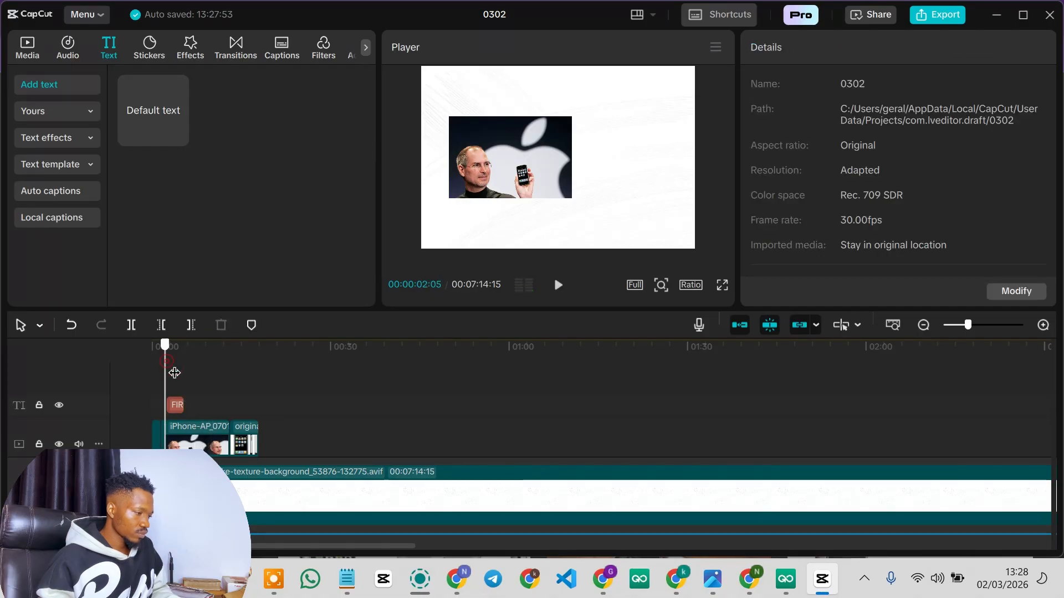
drag(170, 369, 172, 371)
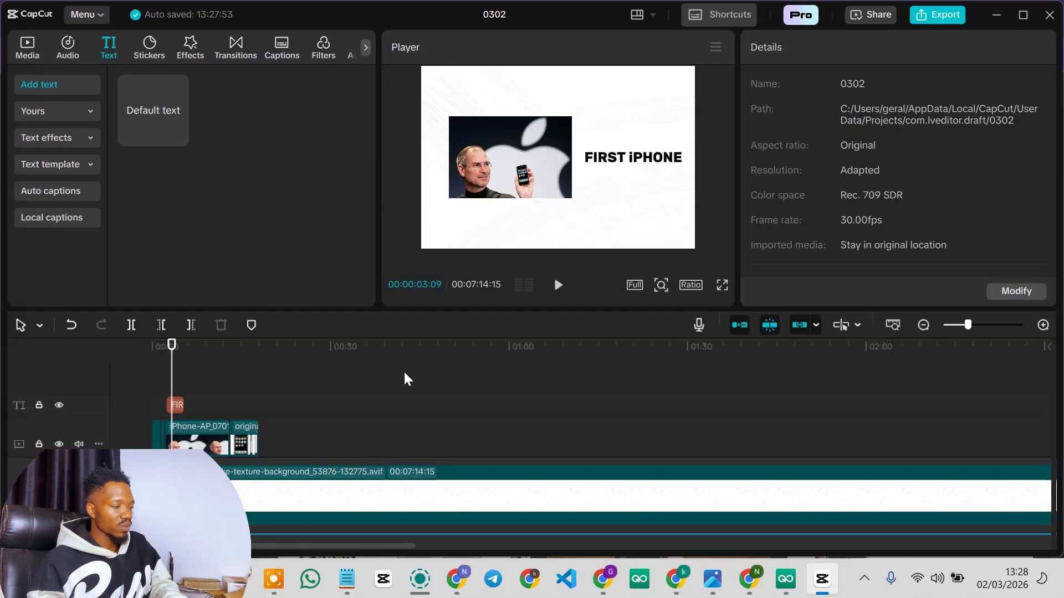
click(175, 405)
key(Delete)
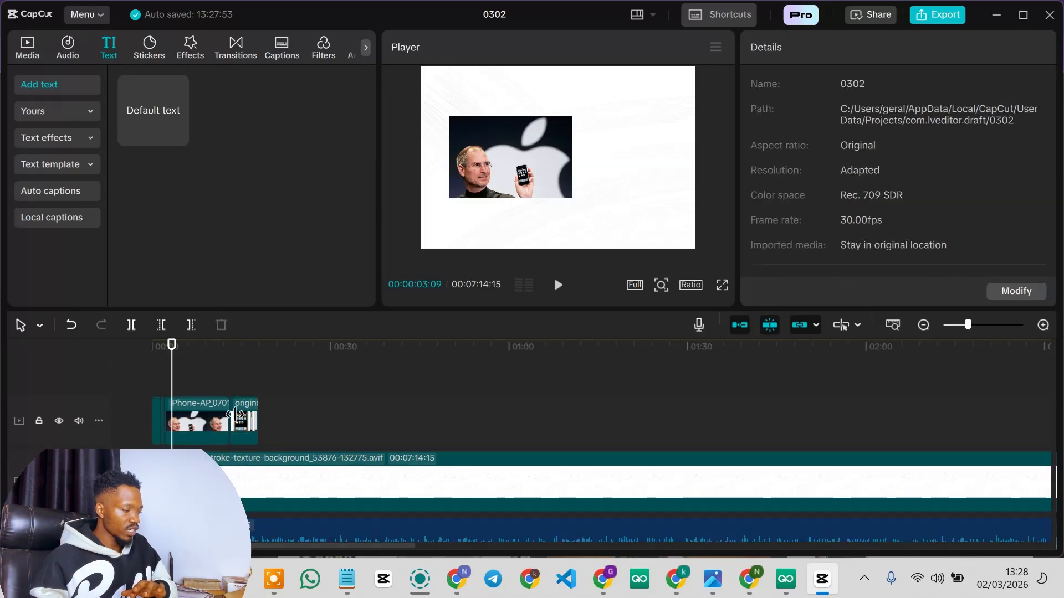
- Trim the white background clip and the voiceover audio to end at 00:00:17:28, where the last iPhone image ends
drag(243, 350, 258, 351)
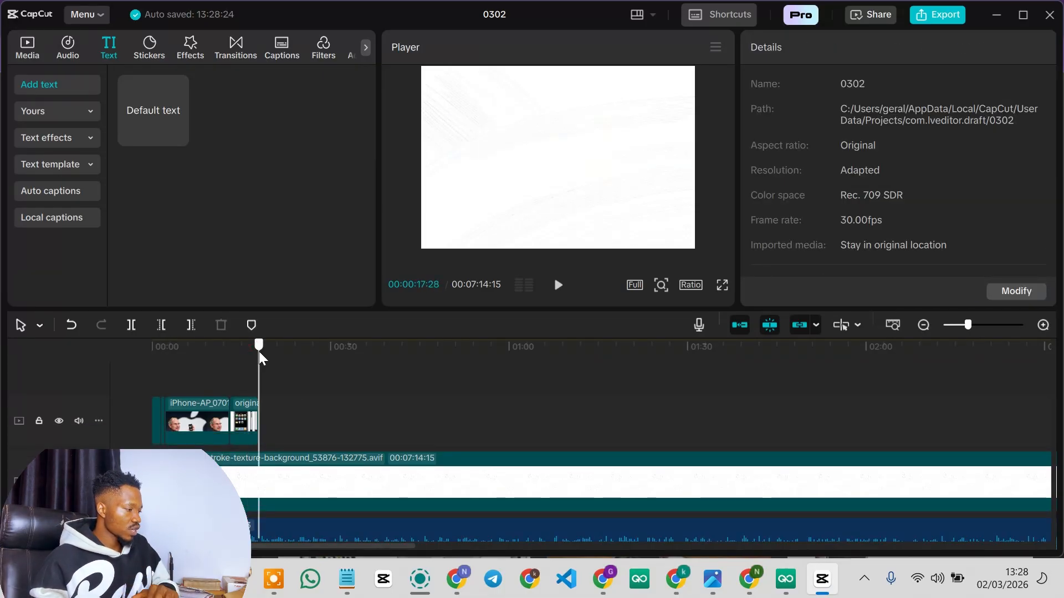
scroll(324, 421, down, 2)
click(277, 403)
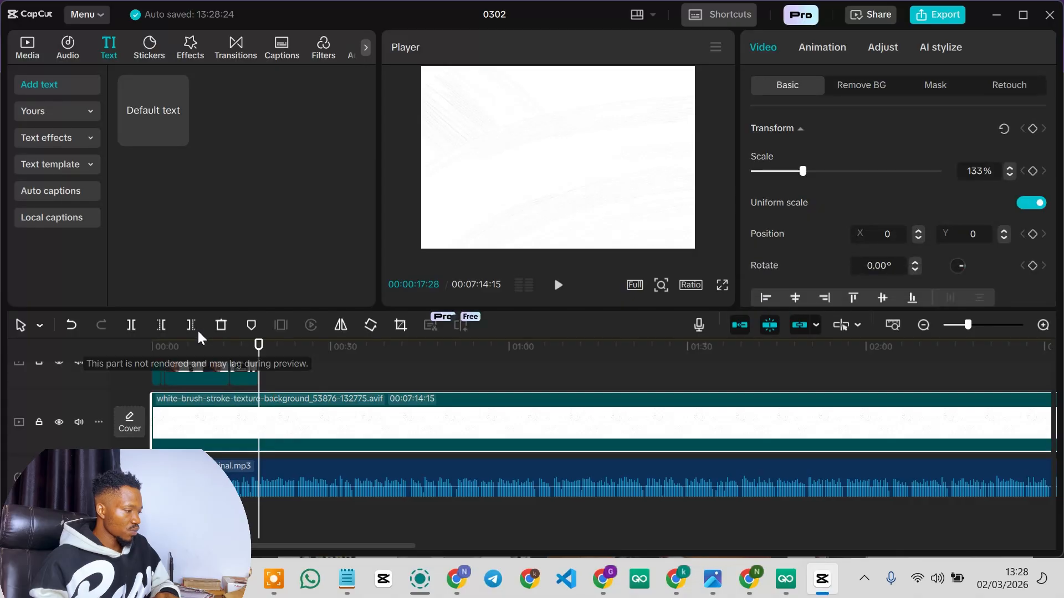
key(w)
click(267, 461)
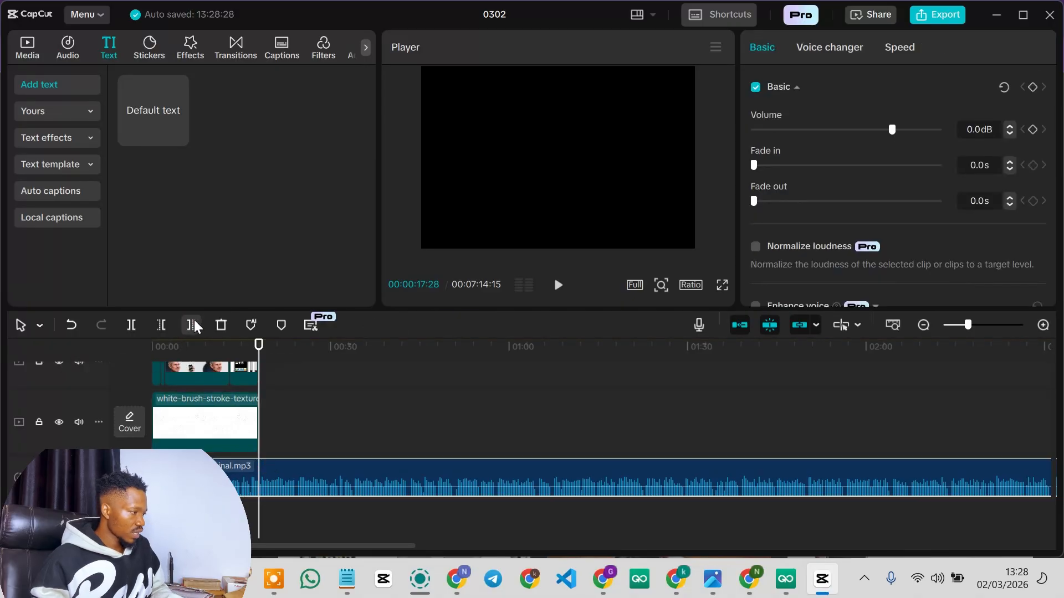
click(191, 325)
- Return to the start of the timeline and generate English auto captions without bilingual captions
click(151, 350)
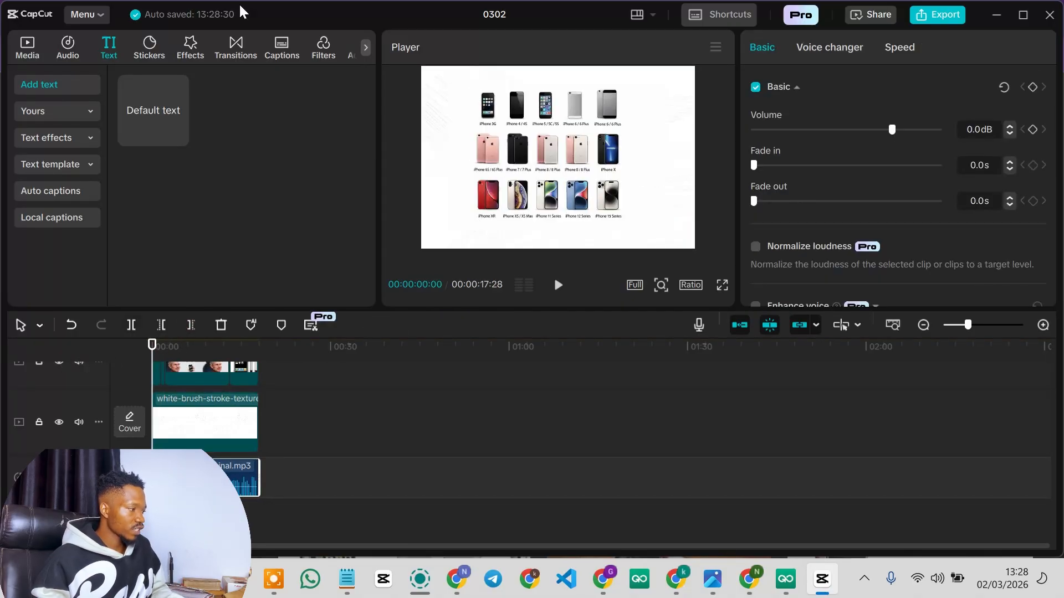
click(281, 49)
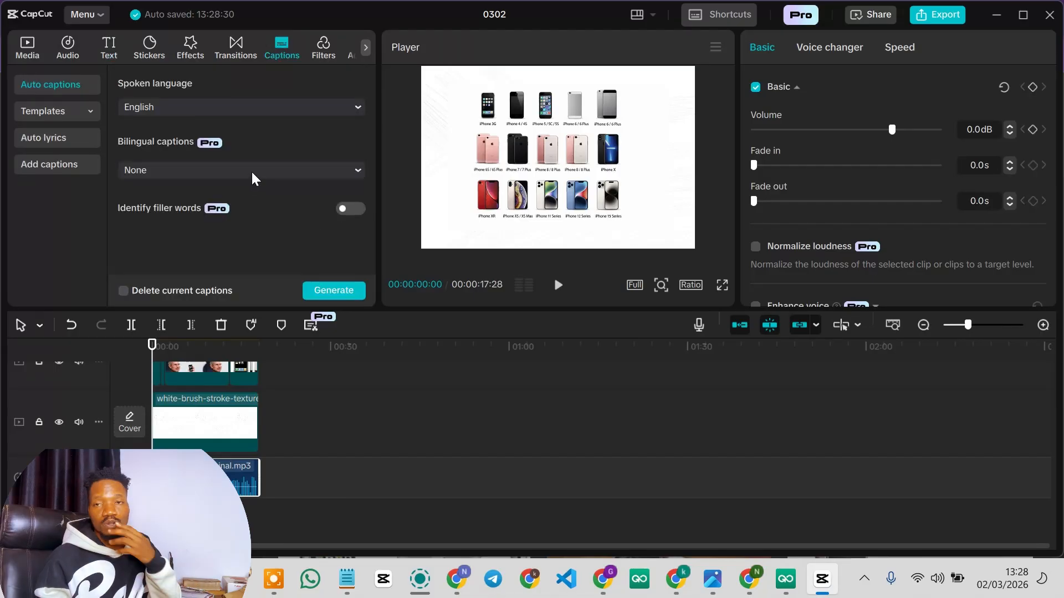
click(349, 292)
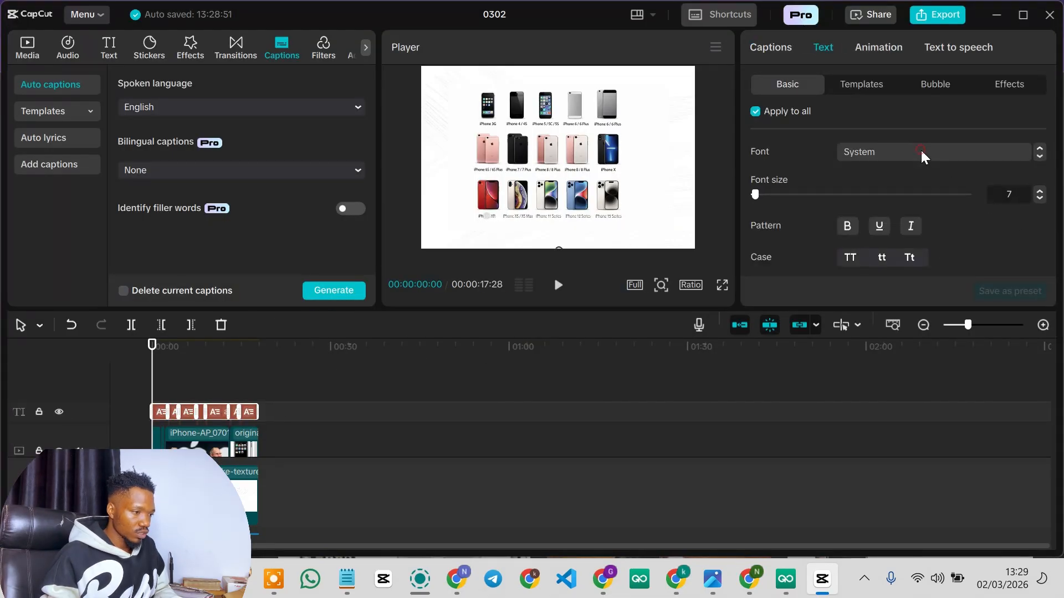
- Set all captions to the Rubik-Bold font with the preset style of black text on a yellow background
click(907, 147)
click(896, 151)
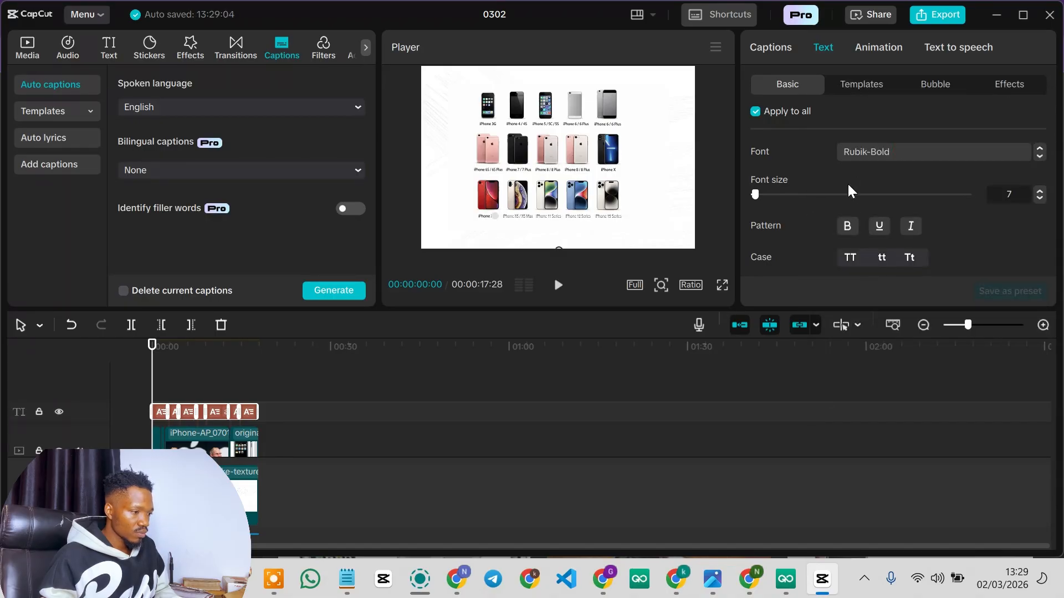
scroll(848, 185, down, 3)
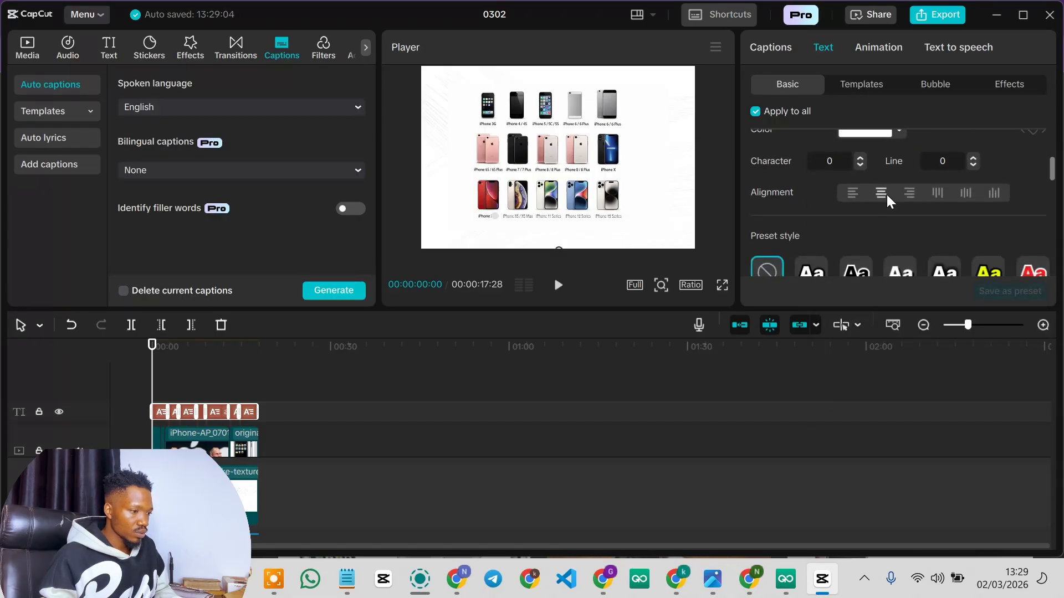
scroll(904, 198, down, 2)
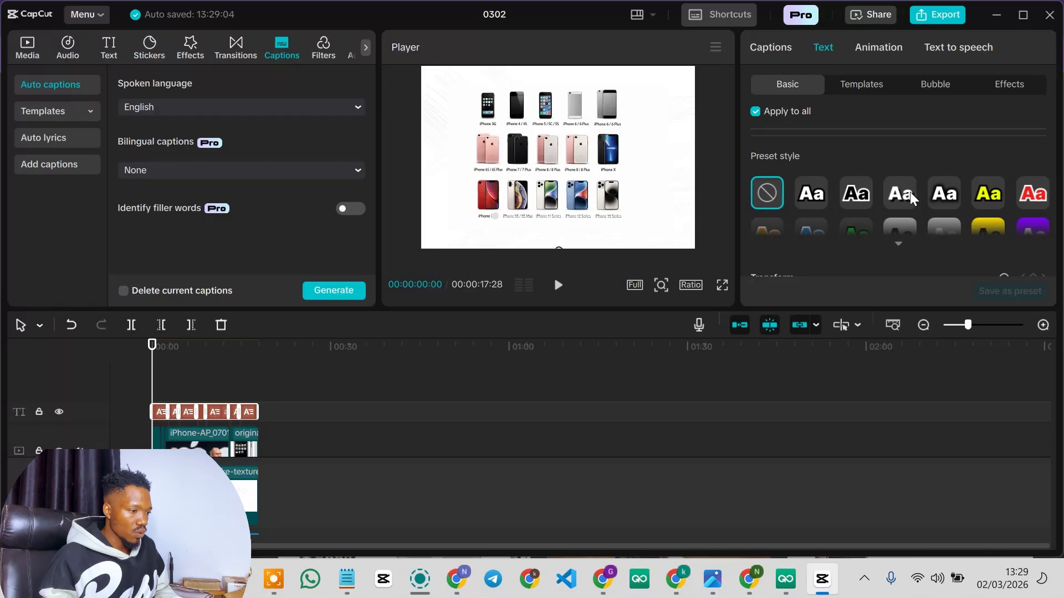
click(899, 245)
scroll(943, 215, down, 2)
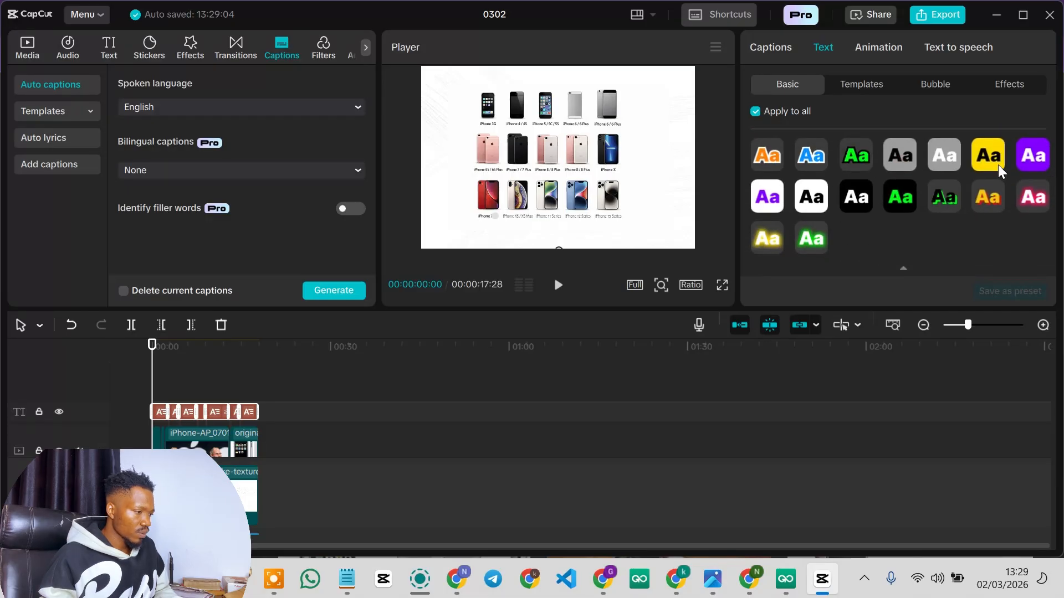
click(986, 155)
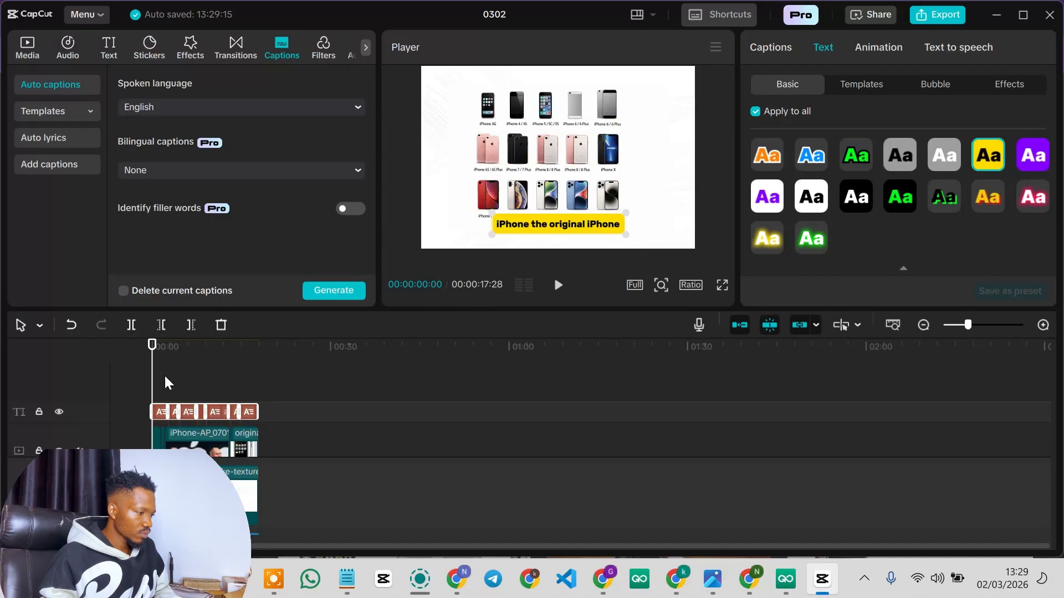
- Play the captioned sequence from the beginning to 00:00:17:21 to check the captions against the visuals
key(space)
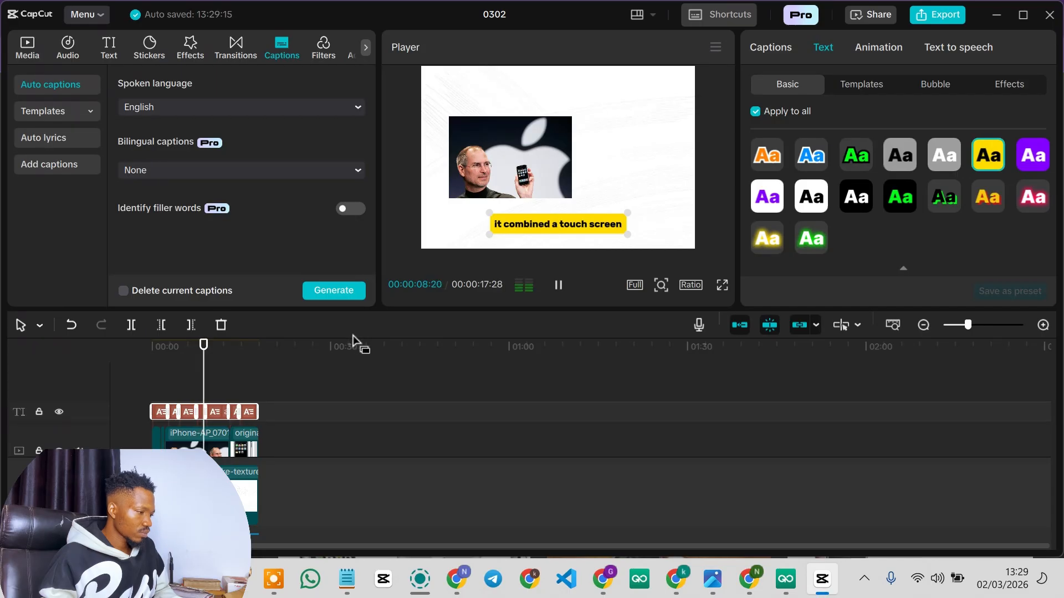
key(space)
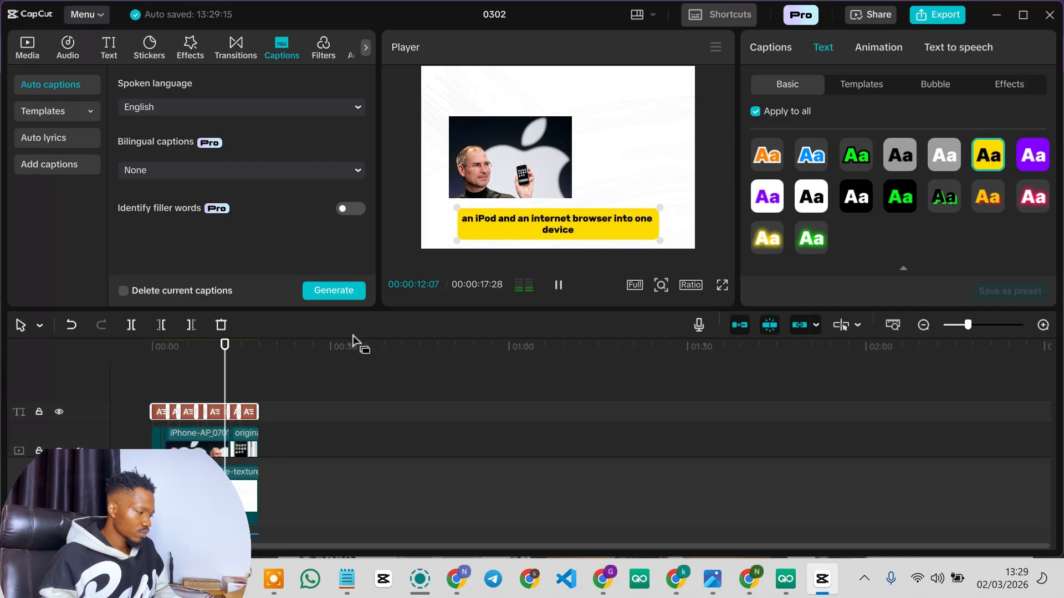
scroll(274, 475, down, 3)
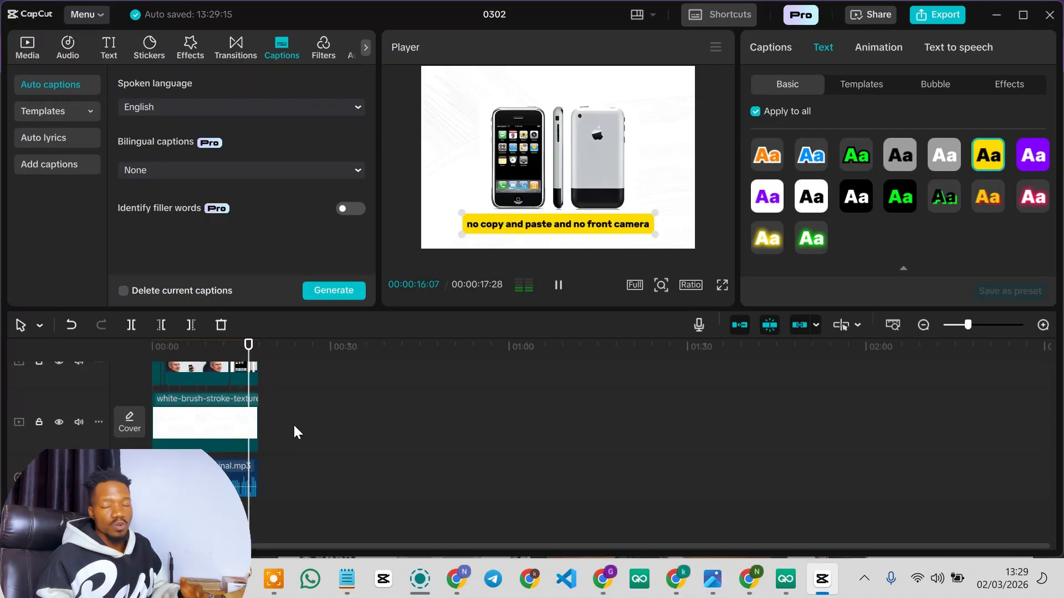
key(space)
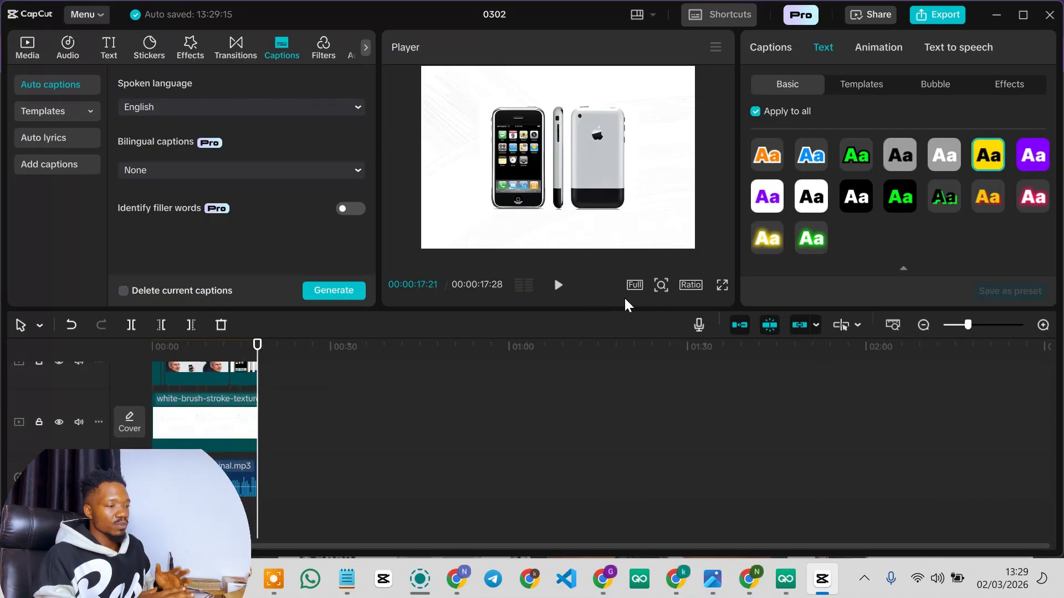